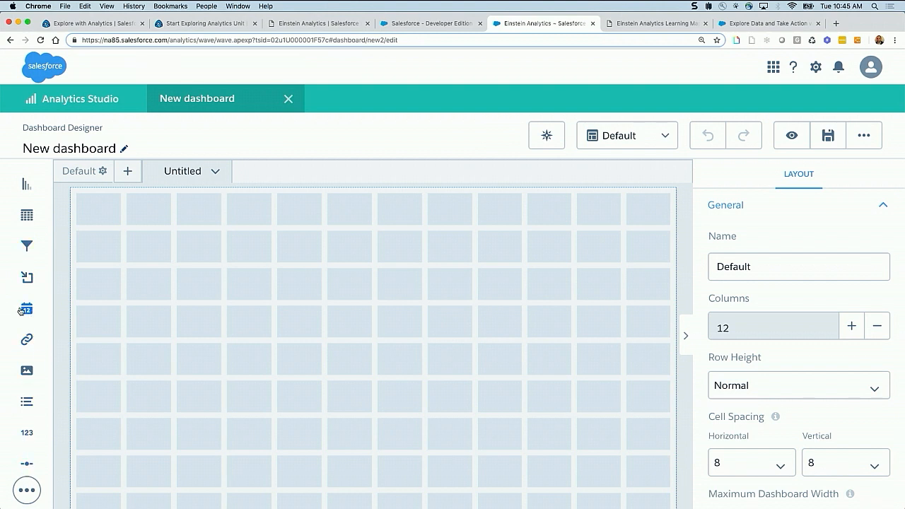
# Step: Review the additional widget types and the general layout settings of the blank dashboard
pyautogui.click(27, 492)
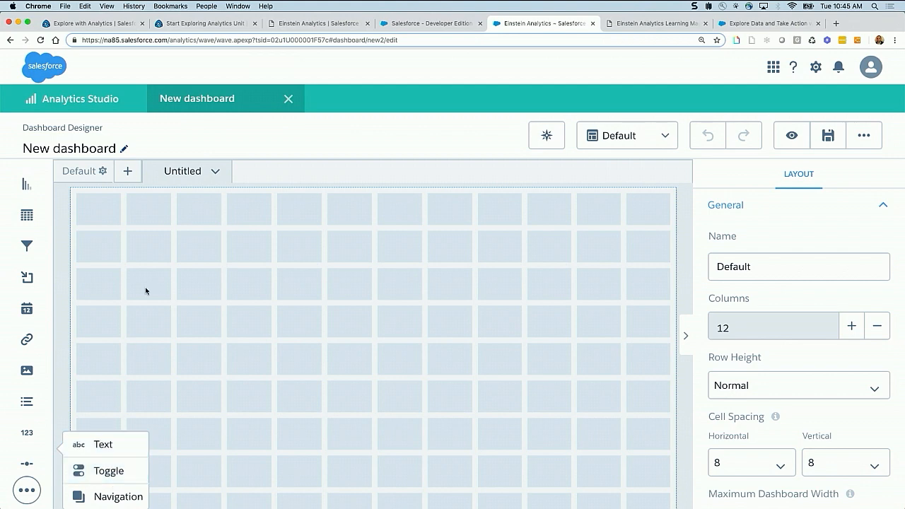
pyautogui.click(247, 177)
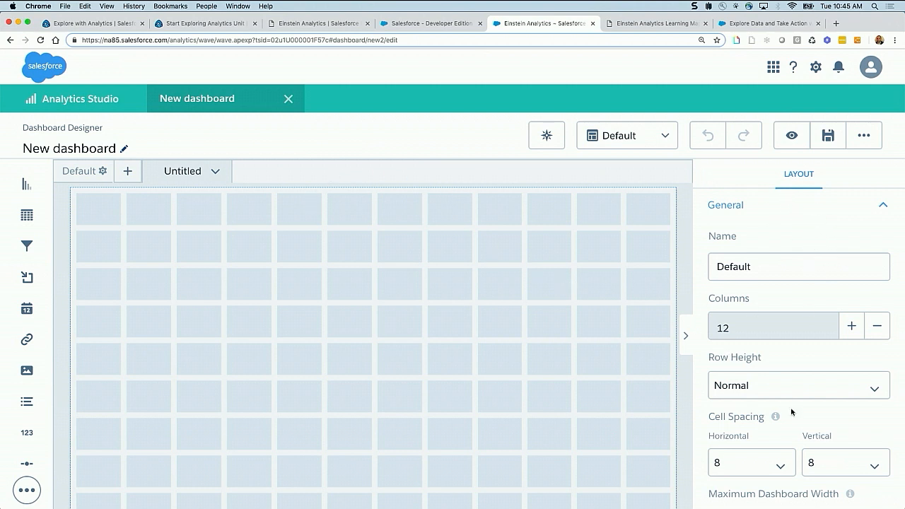
pyautogui.scroll(-5, 792, 367)
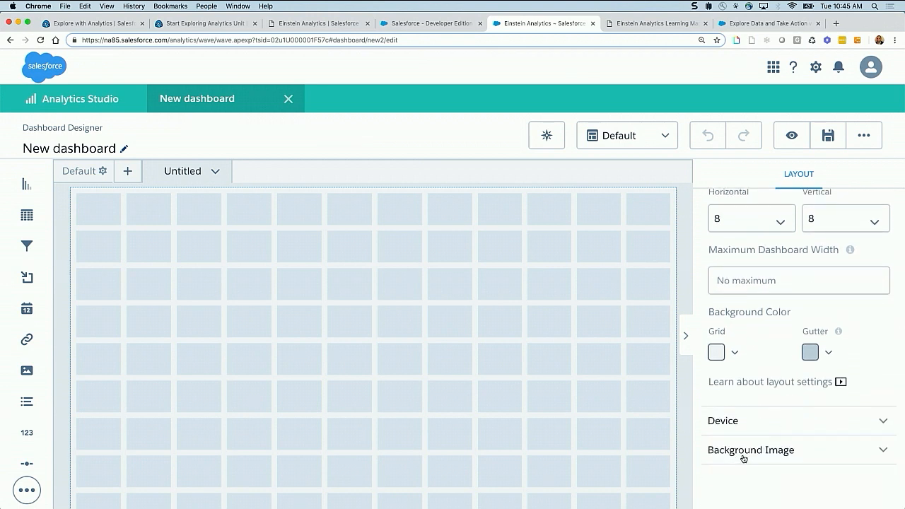
pyautogui.scroll(1, 760, 364)
pyautogui.scroll(4, 759, 363)
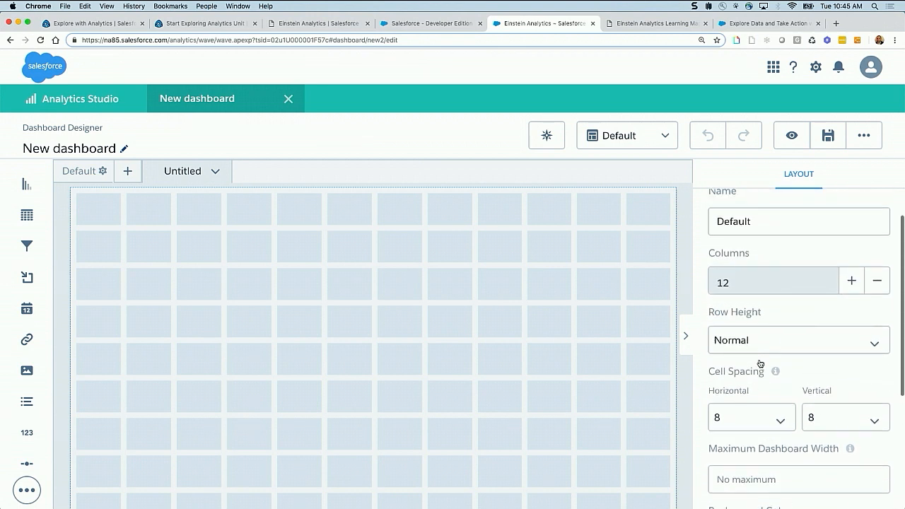
pyautogui.click(408, 215)
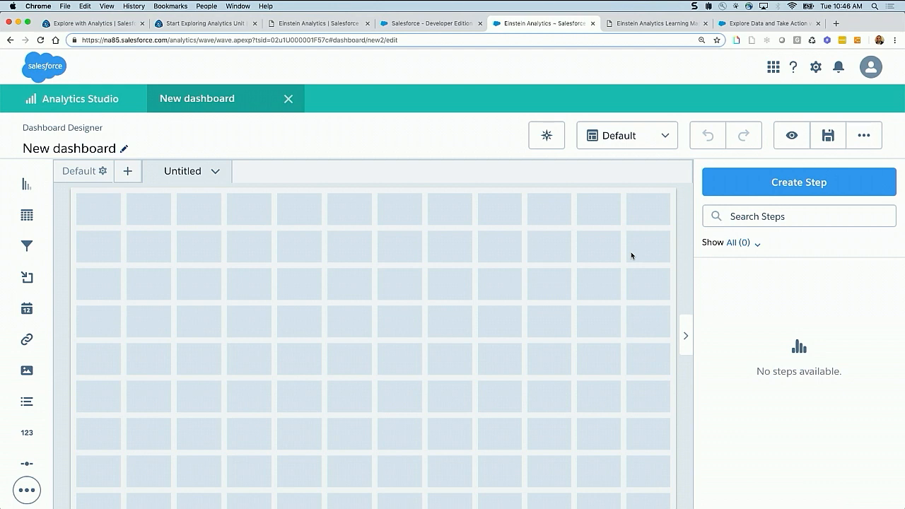
pyautogui.hscroll(-5, 631, 252)
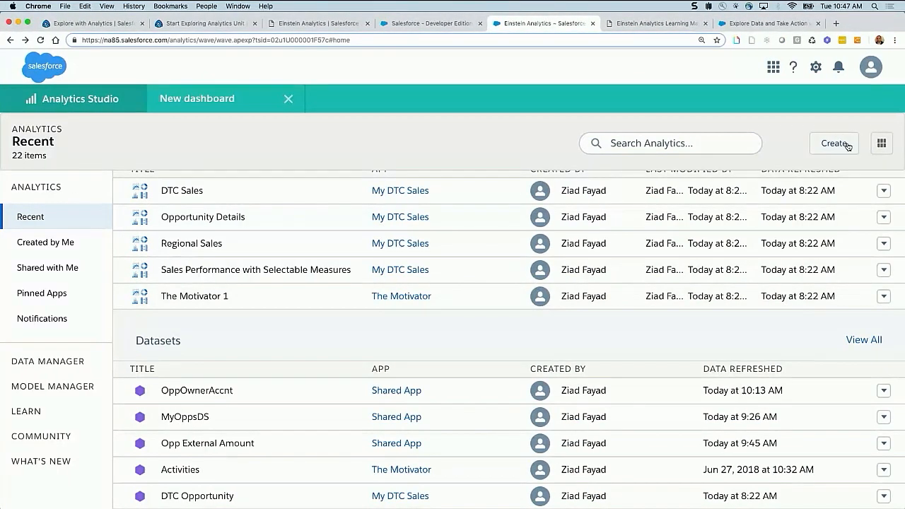
# Step: Start a new dashboard from the Metrics Trend template
pyautogui.click(845, 147)
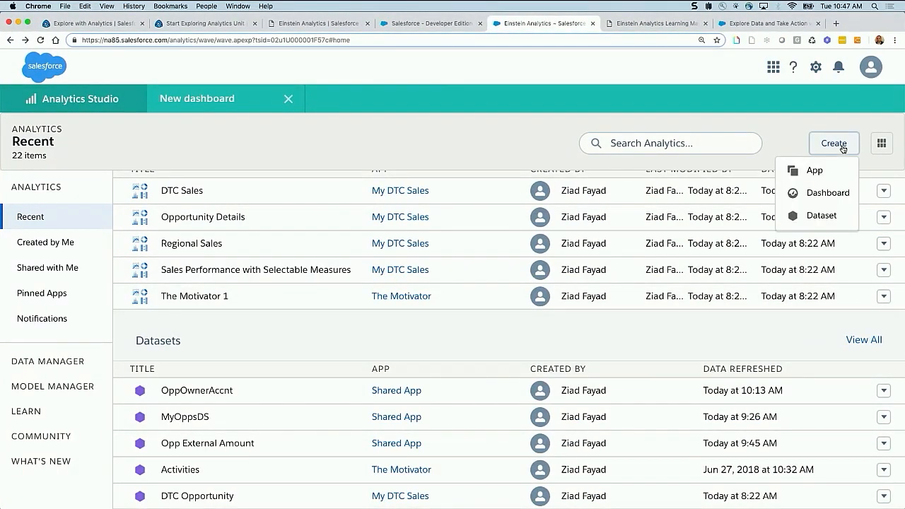
pyautogui.click(832, 193)
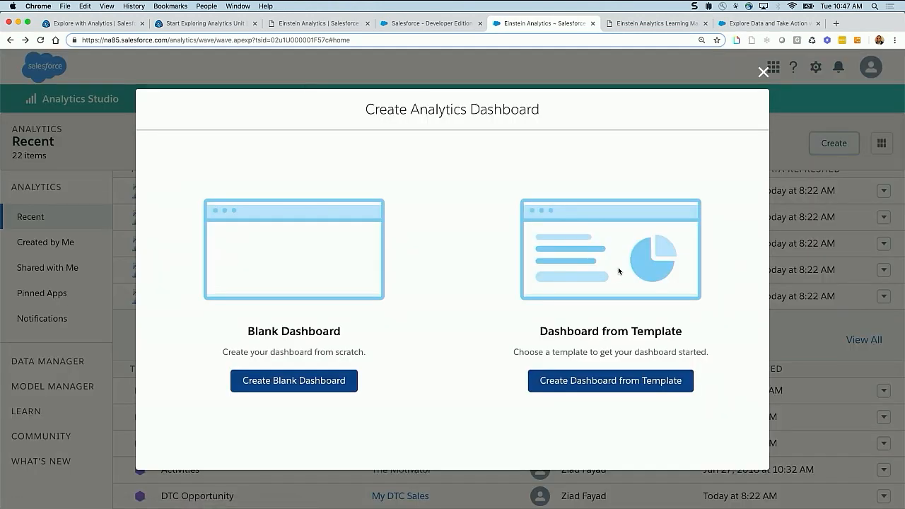
pyautogui.click(606, 381)
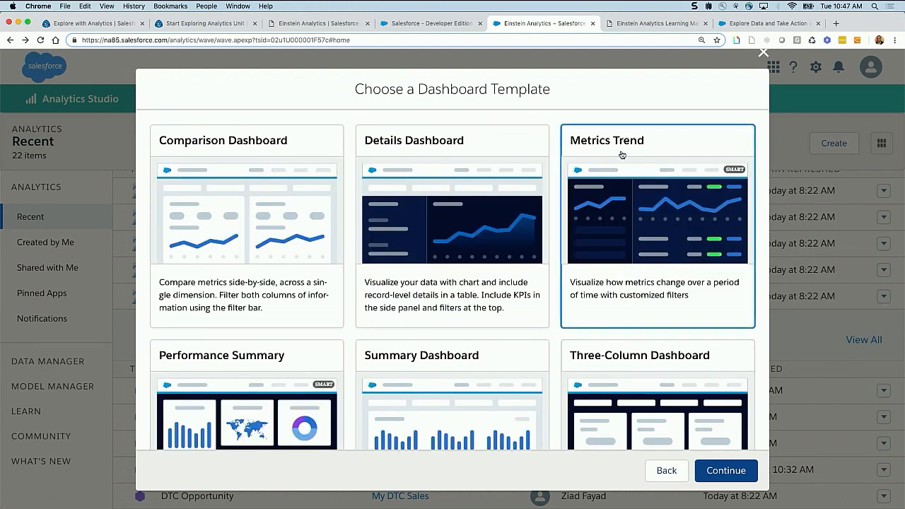
pyautogui.click(646, 202)
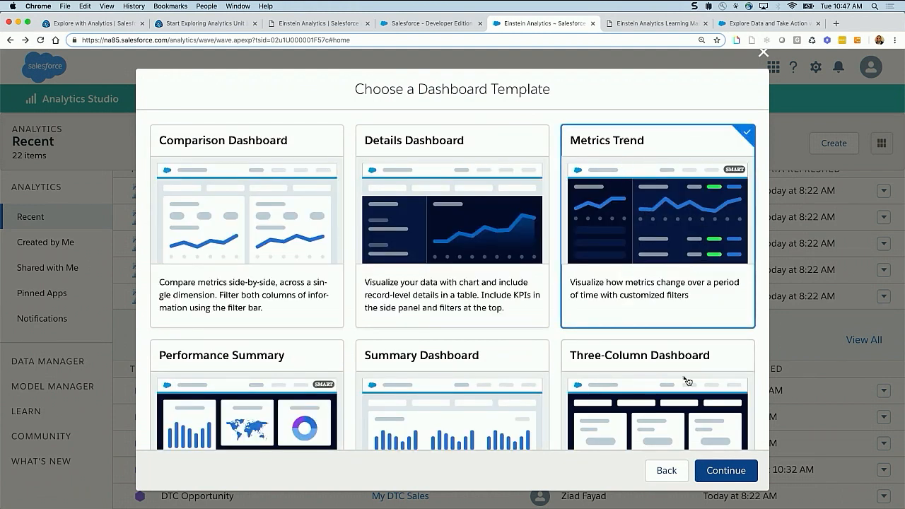
pyautogui.click(728, 477)
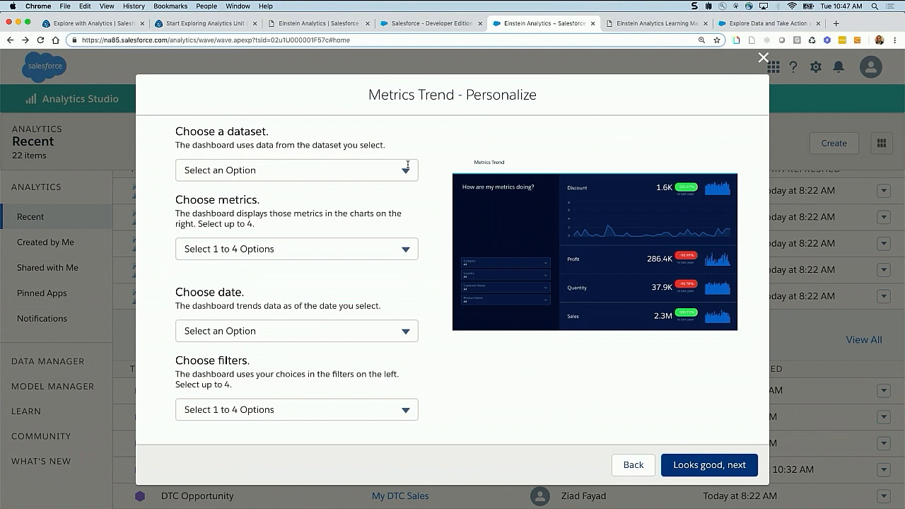
# Step: Choose OppOwnerAccnt (Shared App) as the template's dataset
pyautogui.click(405, 170)
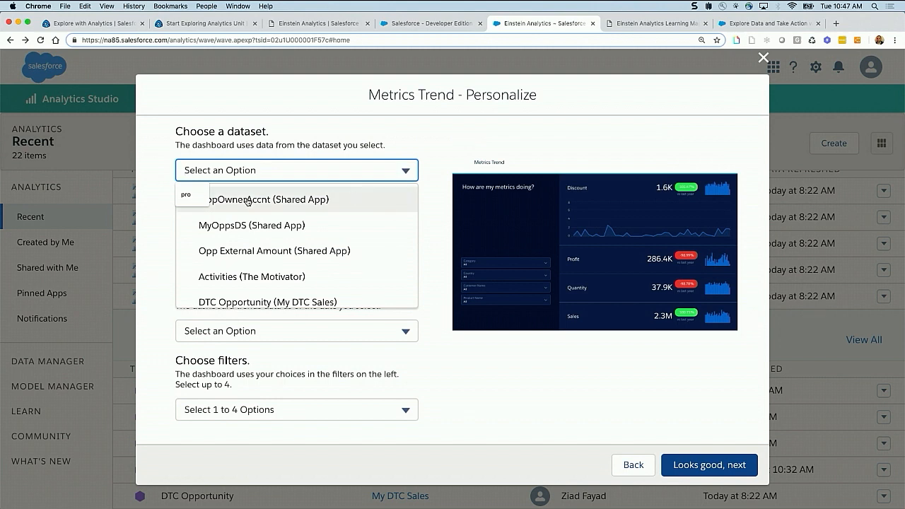
pyautogui.click(254, 200)
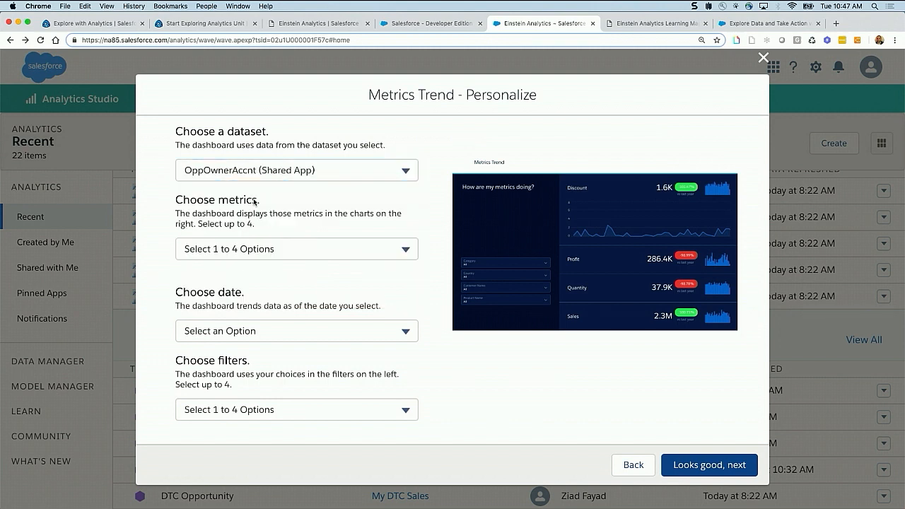
pyautogui.click(405, 172)
pyautogui.click(347, 199)
# Step: Select Amount, External Invoiced Amount and formula as the dashboard's metrics
pyautogui.click(402, 246)
pyautogui.click(305, 278)
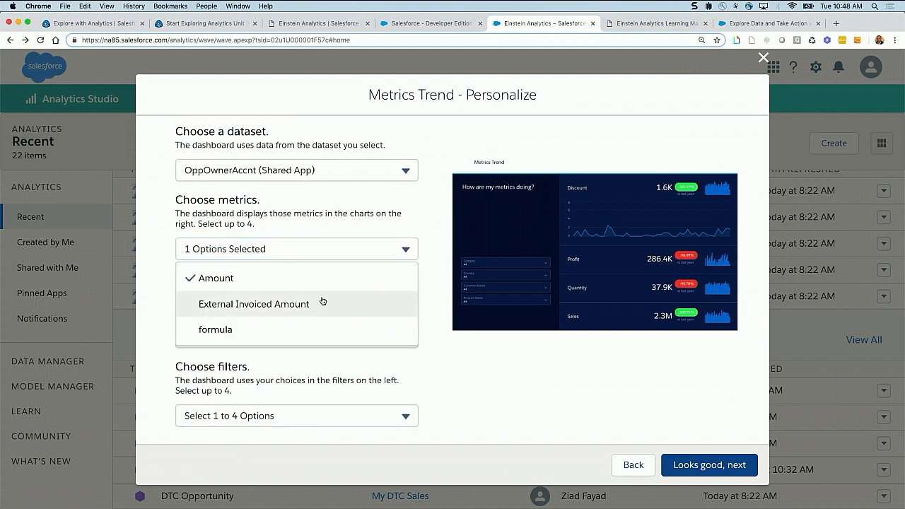
pyautogui.click(321, 302)
pyautogui.click(321, 328)
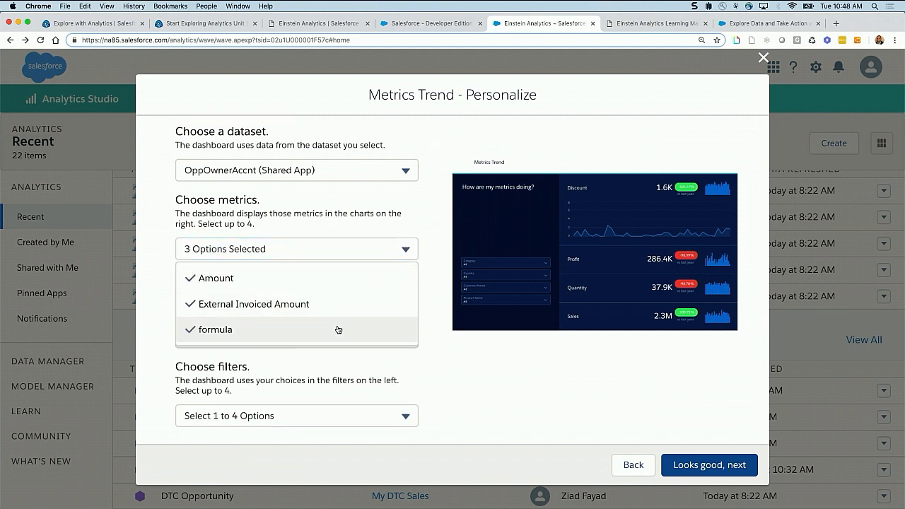
pyautogui.click(431, 318)
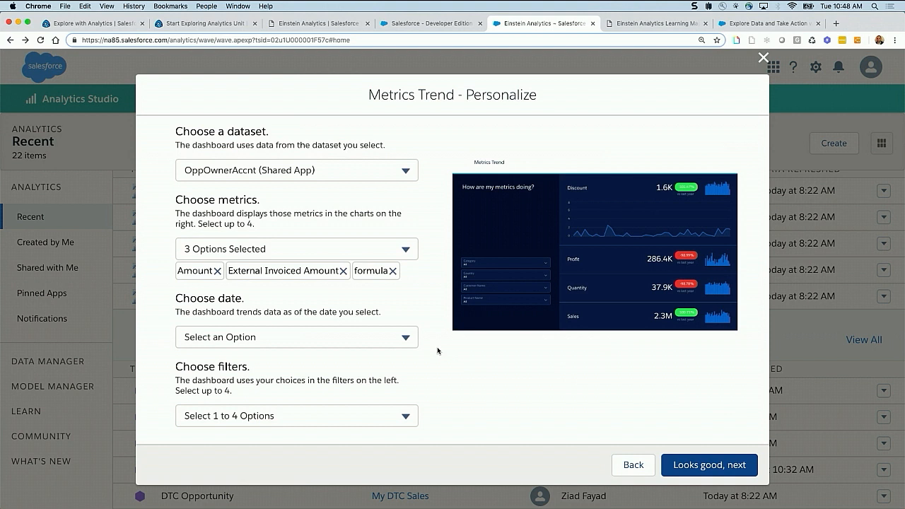
# Step: Set Close Date as the date that the dashboard trends data by
pyautogui.scroll(-1, 434, 347)
pyautogui.click(382, 327)
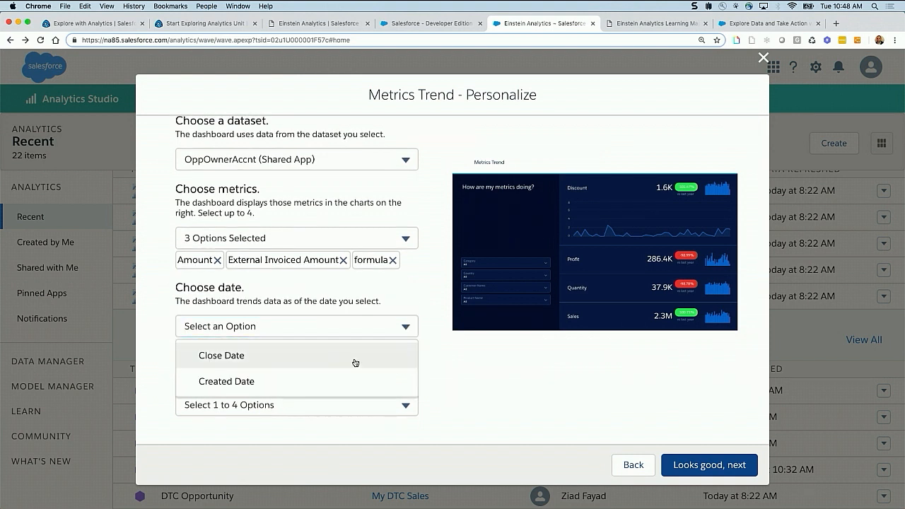
pyautogui.click(354, 362)
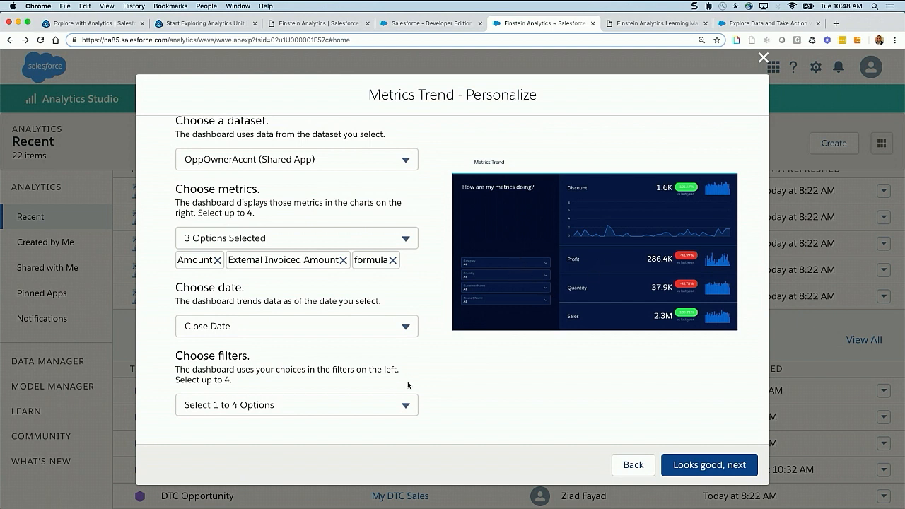
# Step: Select Account Name, AccountId.Type and Opportunity Type as the dashboard filters and accept the template personalization
pyautogui.click(405, 404)
pyautogui.scroll(-3, 405, 404)
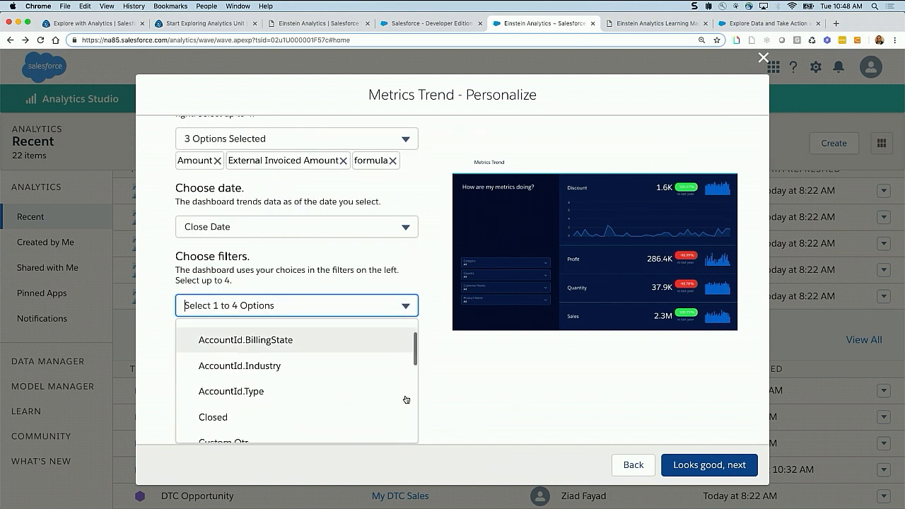
pyautogui.click(321, 394)
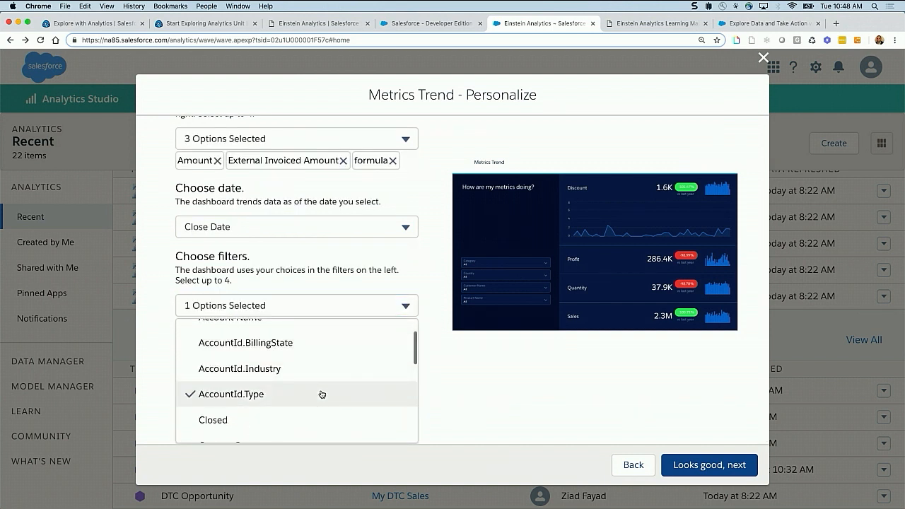
pyautogui.scroll(2, 322, 392)
pyautogui.click(315, 361)
pyautogui.scroll(-2, 314, 362)
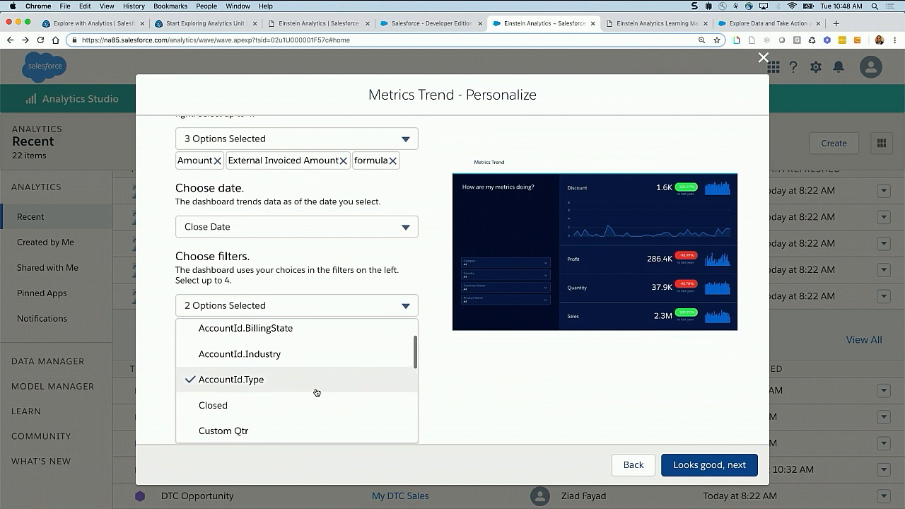
pyautogui.scroll(-5, 317, 392)
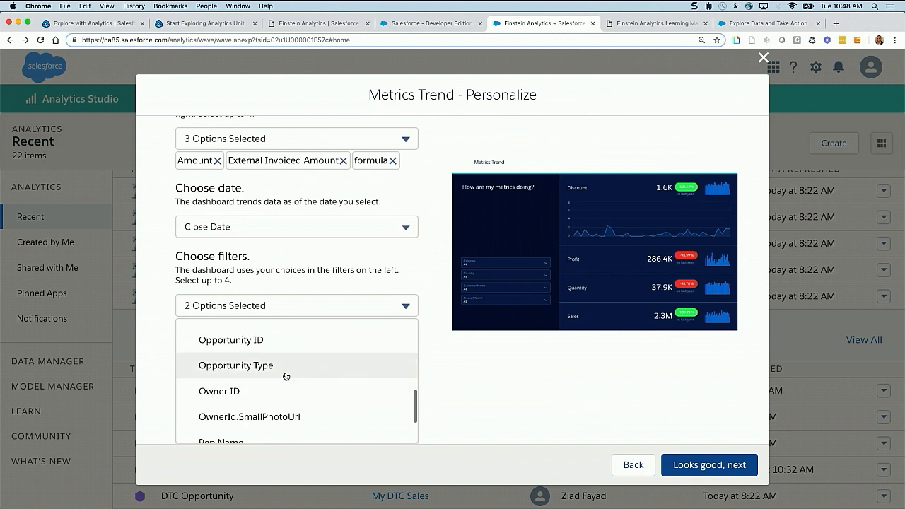
pyautogui.click(277, 365)
pyautogui.click(484, 392)
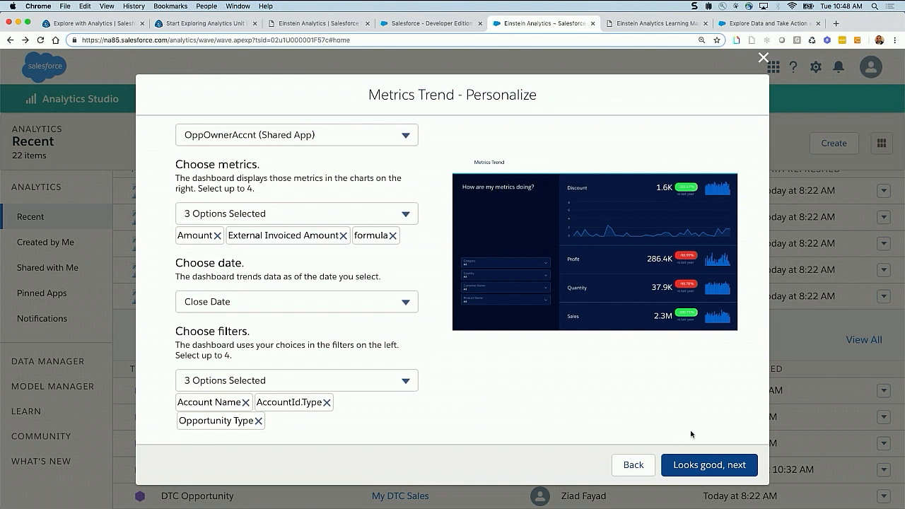
pyautogui.click(699, 468)
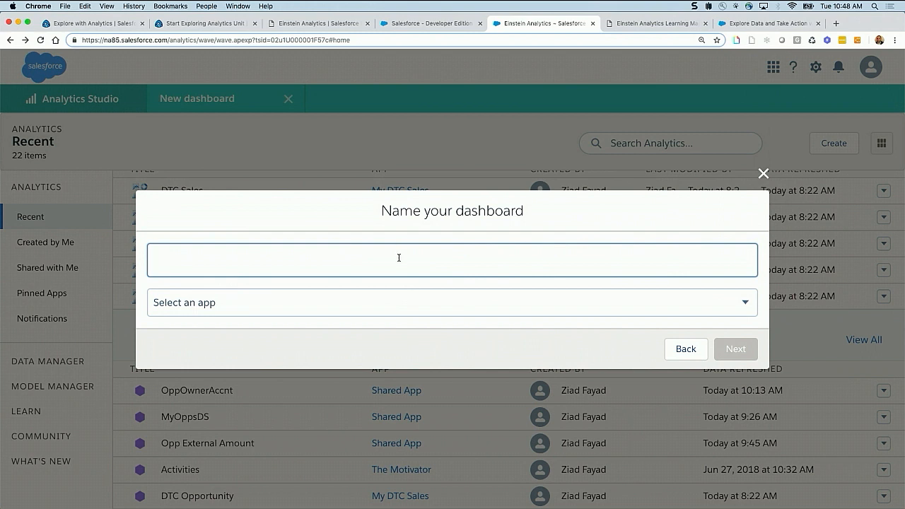
# Step: Name the dashboard "Smart Trend Dbrd", assign it to My Private App and create it
pyautogui.write('Smart Trend Dbrd')
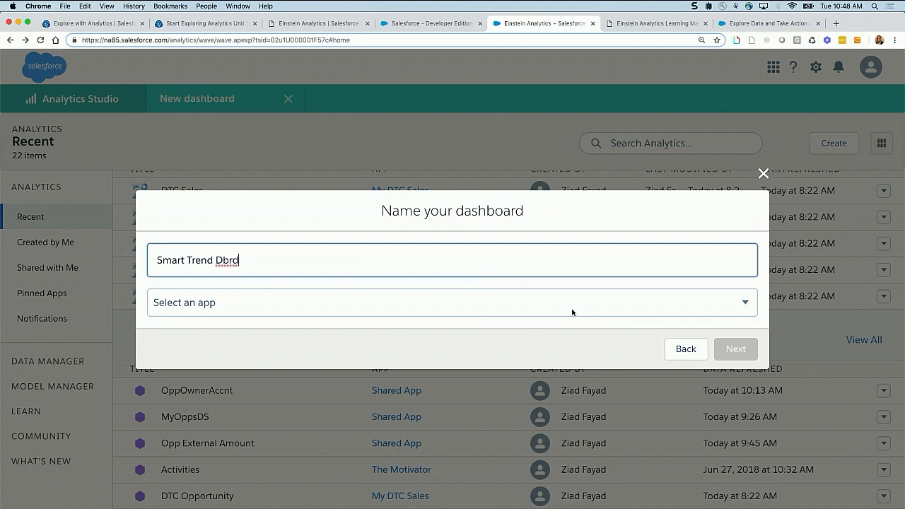
pyautogui.click(572, 313)
pyautogui.scroll(-1, 523, 282)
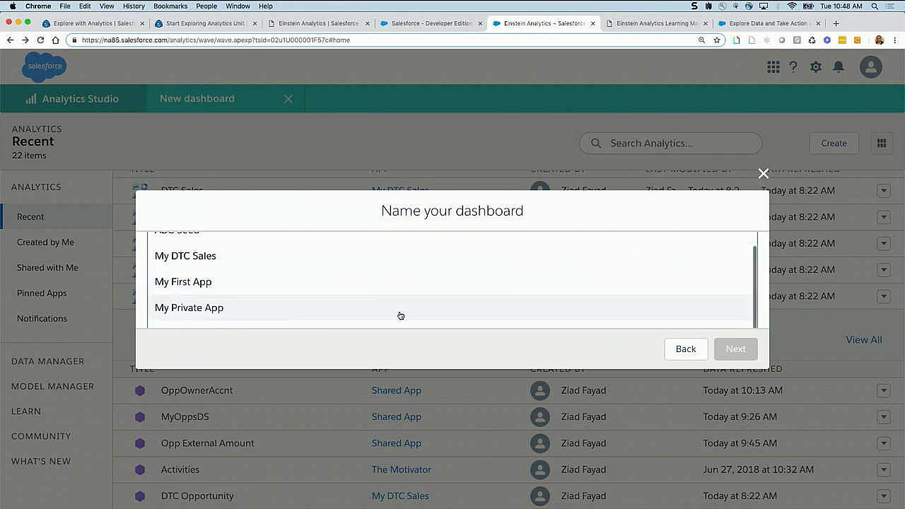
pyautogui.scroll(1, 400, 304)
pyautogui.scroll(-1, 400, 304)
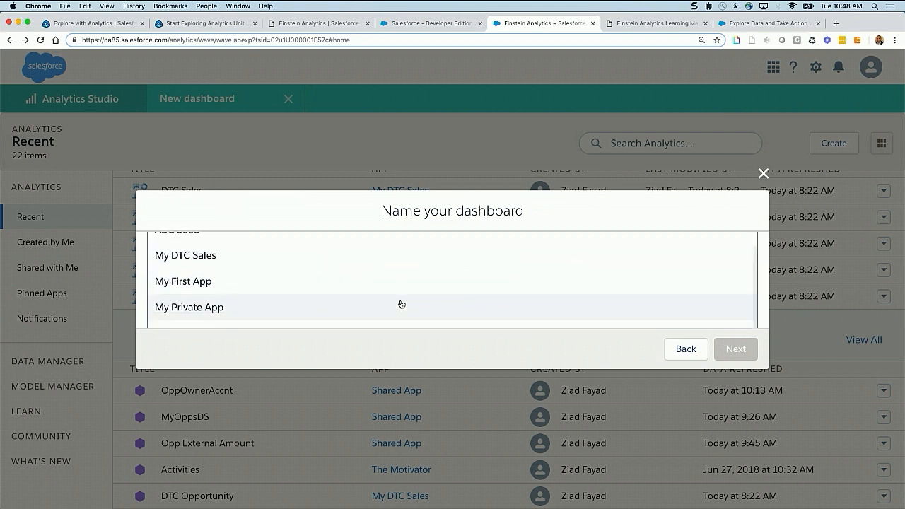
pyautogui.scroll(1, 401, 304)
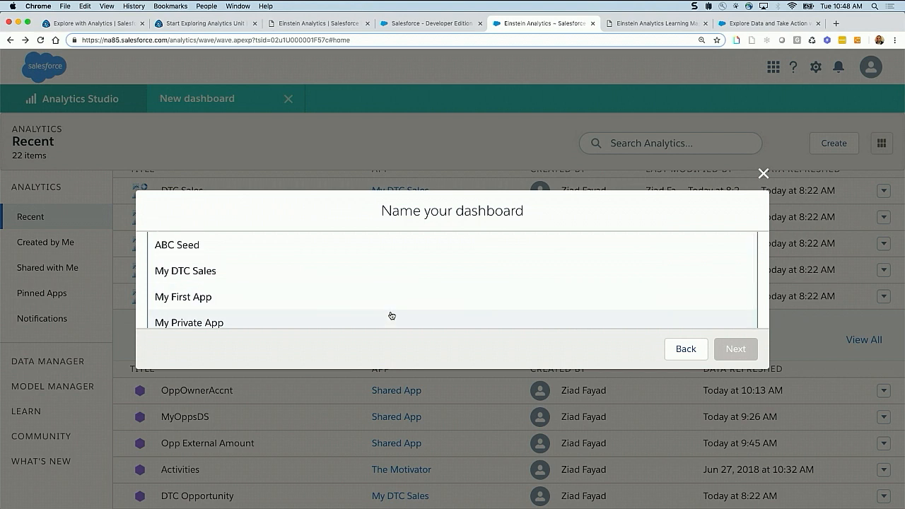
pyautogui.click(393, 324)
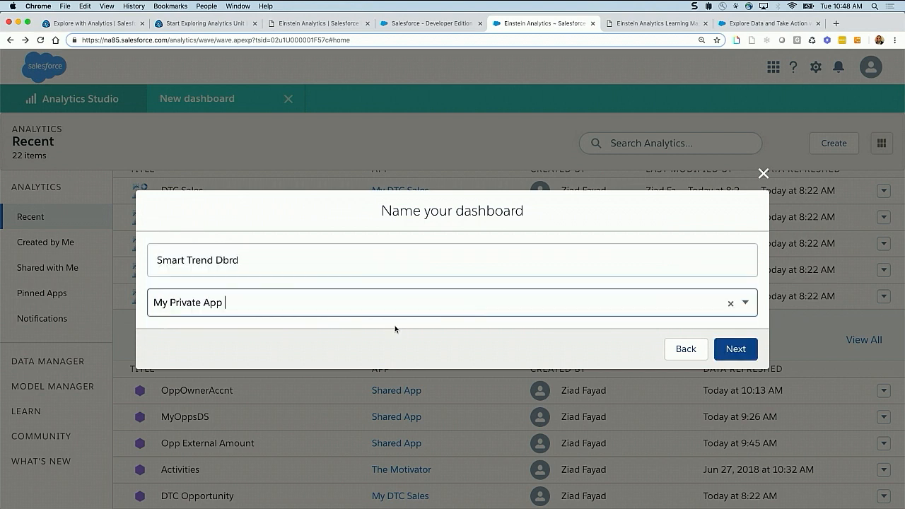
pyautogui.click(724, 349)
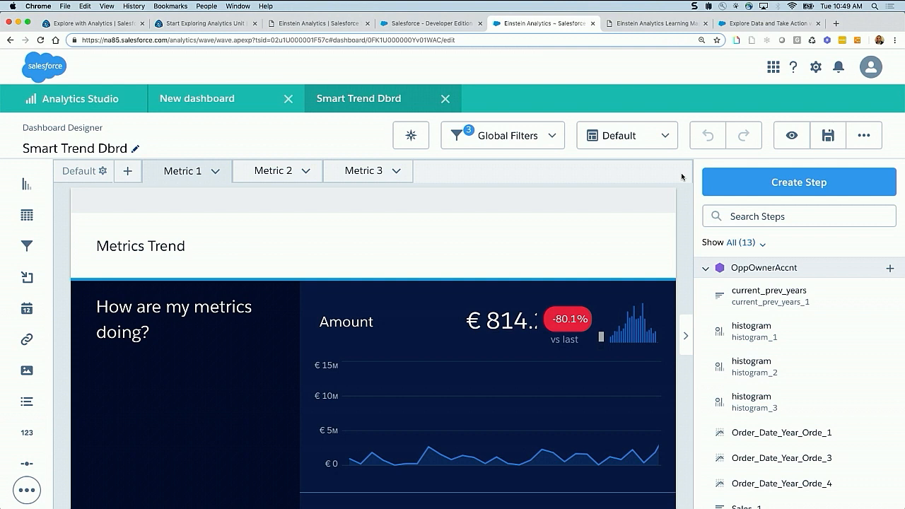
# Step: Preview the Smart Trend Dbrd dashboard and expand the External Invoiced Amount metric to examine its trend chart
pyautogui.click(792, 137)
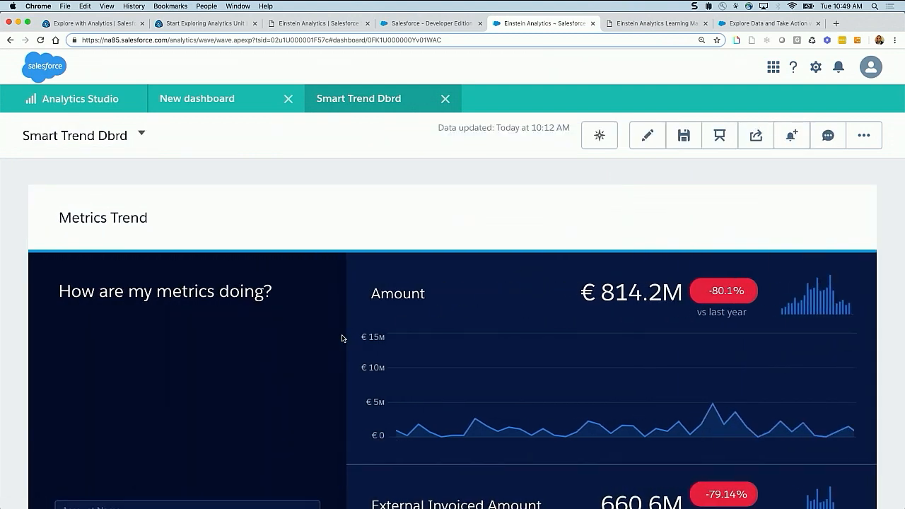
pyautogui.scroll(-2, 341, 338)
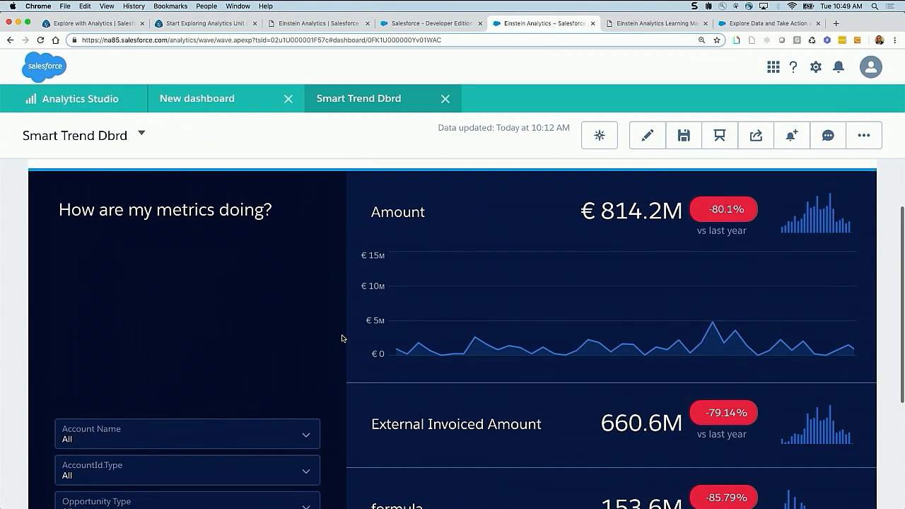
pyautogui.scroll(1, 342, 339)
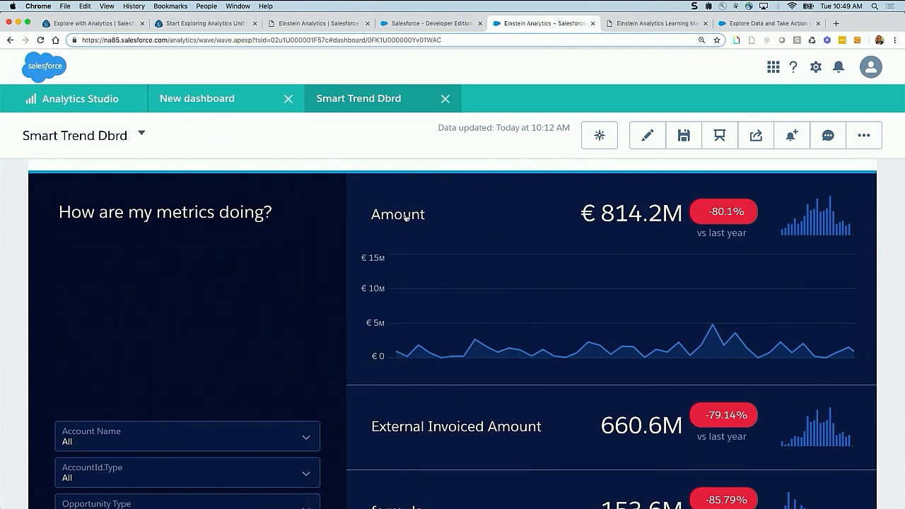
pyautogui.click(434, 426)
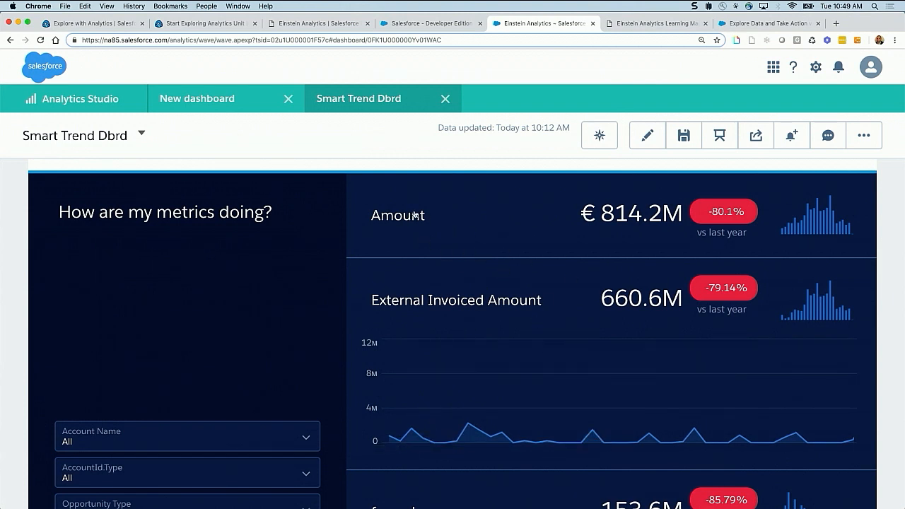
pyautogui.scroll(-2, 491, 391)
pyautogui.scroll(-5, 491, 393)
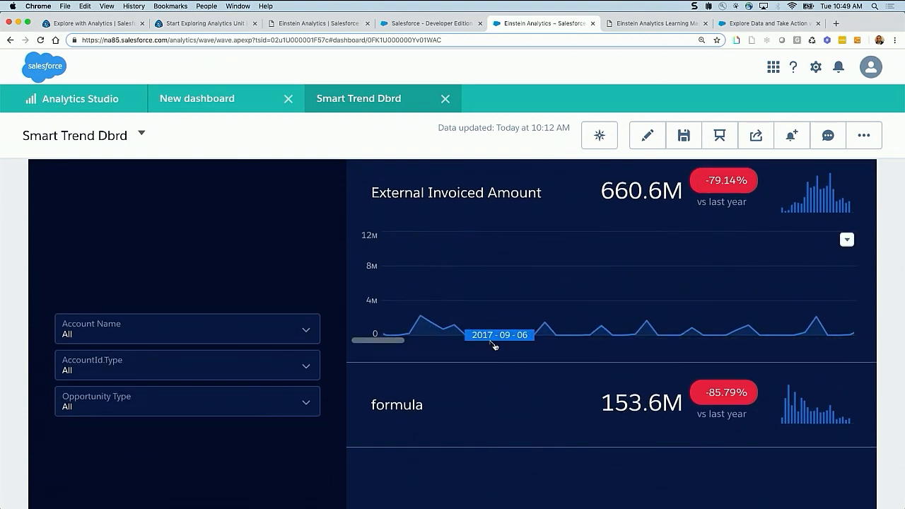
# Step: Expand the formula metric to examine its trend chart and compare the year-over-year changes of the dashboard's metrics
pyautogui.scroll(-5, 464, 378)
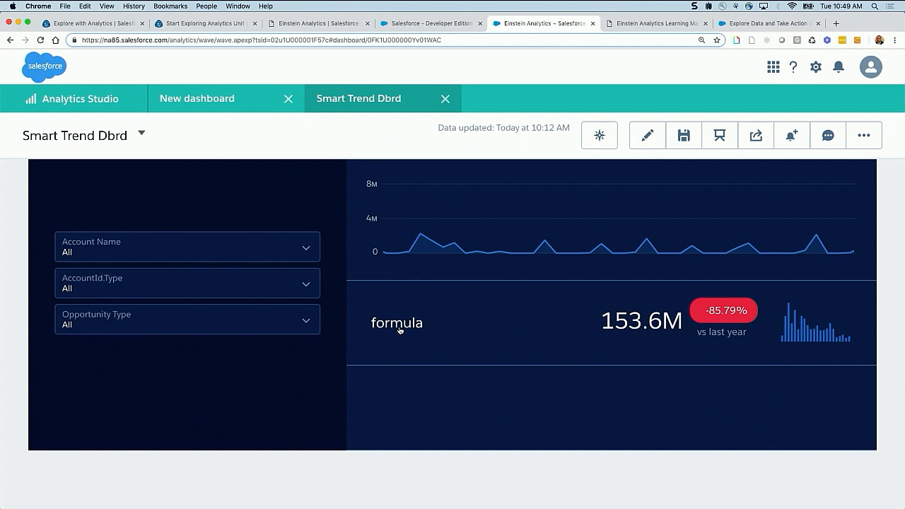
pyautogui.scroll(-8, 398, 333)
pyautogui.scroll(4, 486, 302)
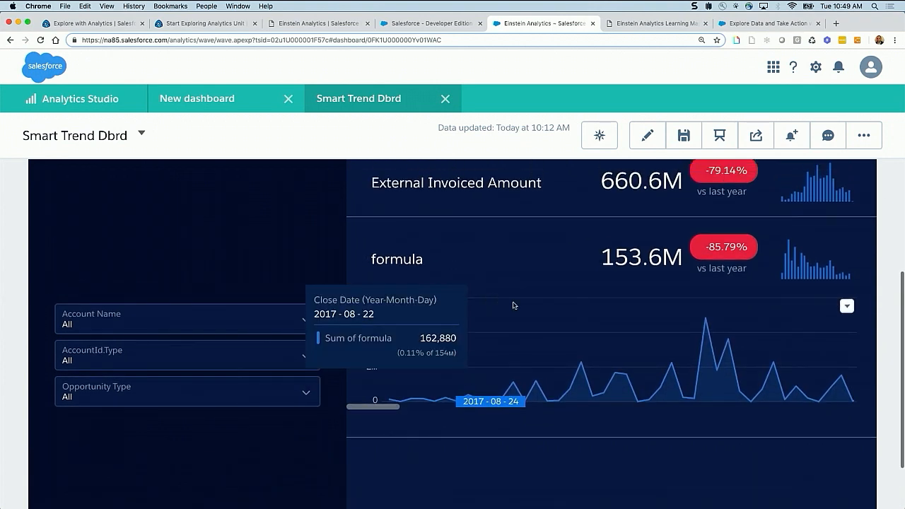
pyautogui.scroll(8, 521, 307)
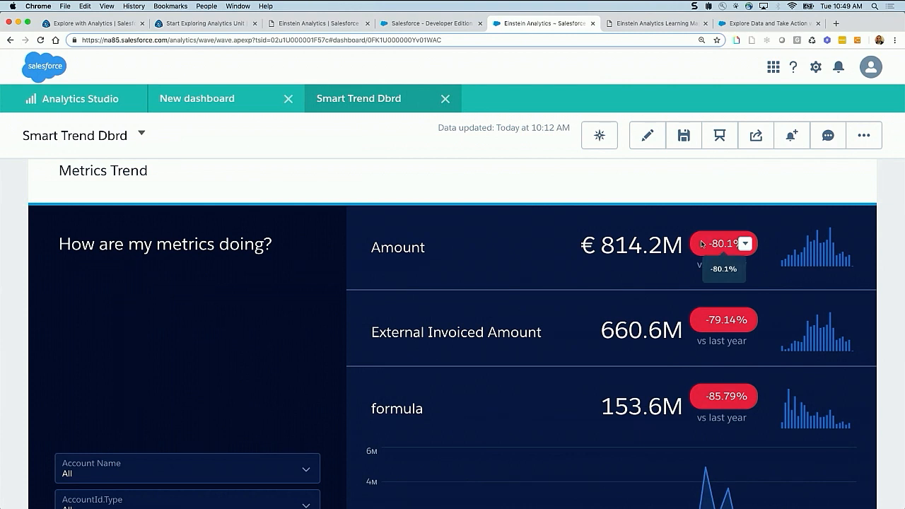
pyautogui.moveTo(703, 244)
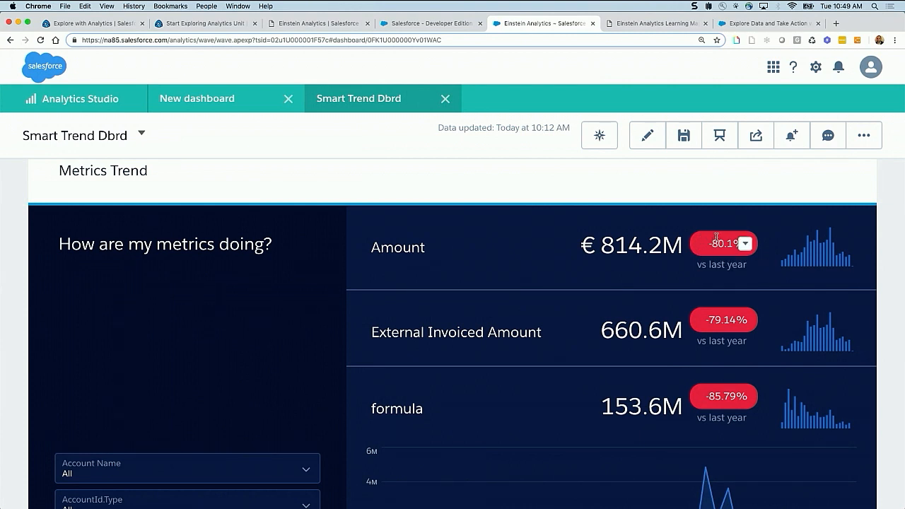
pyautogui.scroll(-5, 282, 384)
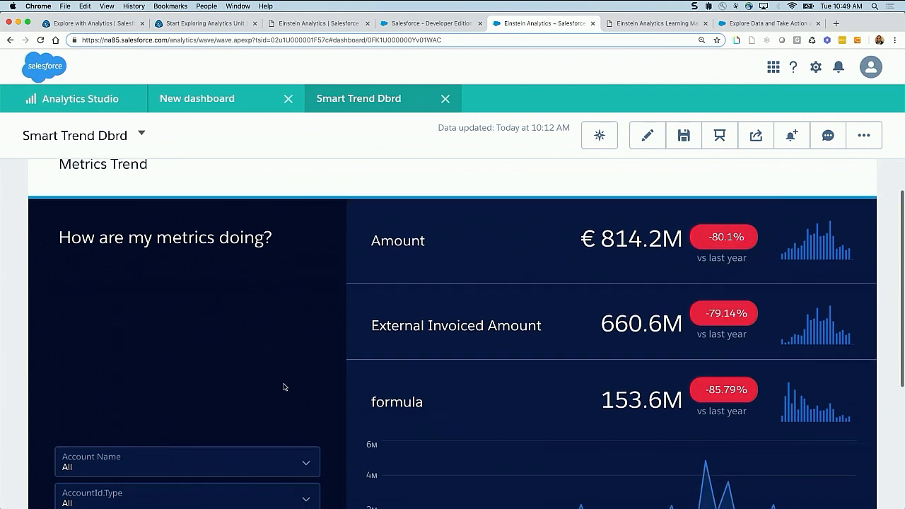
# Step: Open the Account Name filter to review its operator and available account values
pyautogui.click(308, 340)
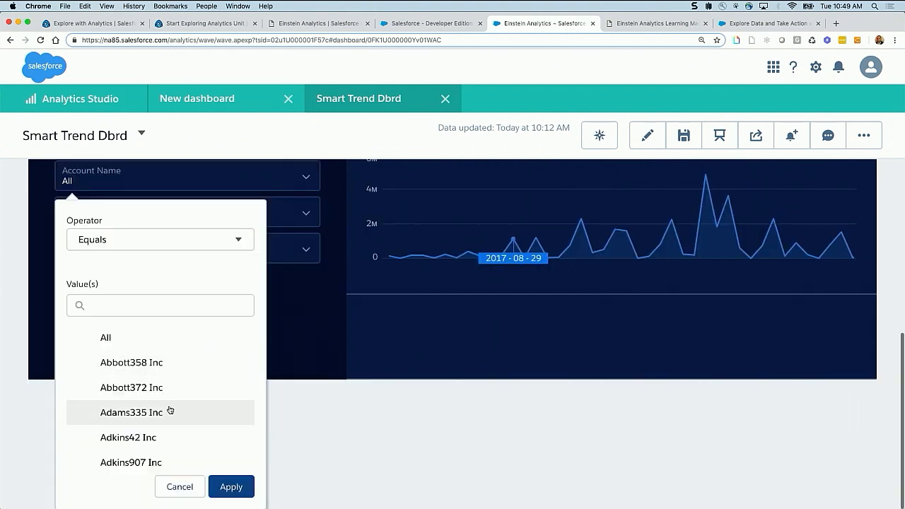
pyautogui.click(294, 350)
pyautogui.scroll(5, 328, 357)
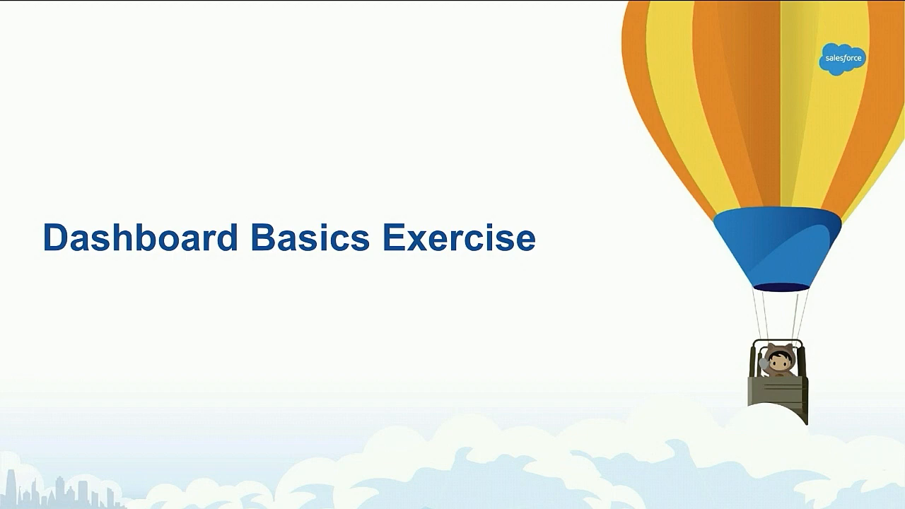
pyautogui.press('Right')
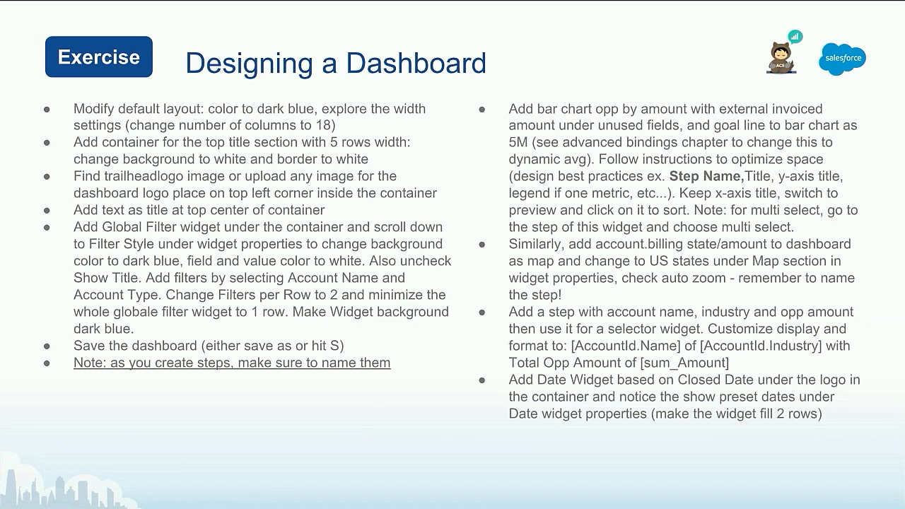
pyautogui.hotkey('ctrl', 'Right')
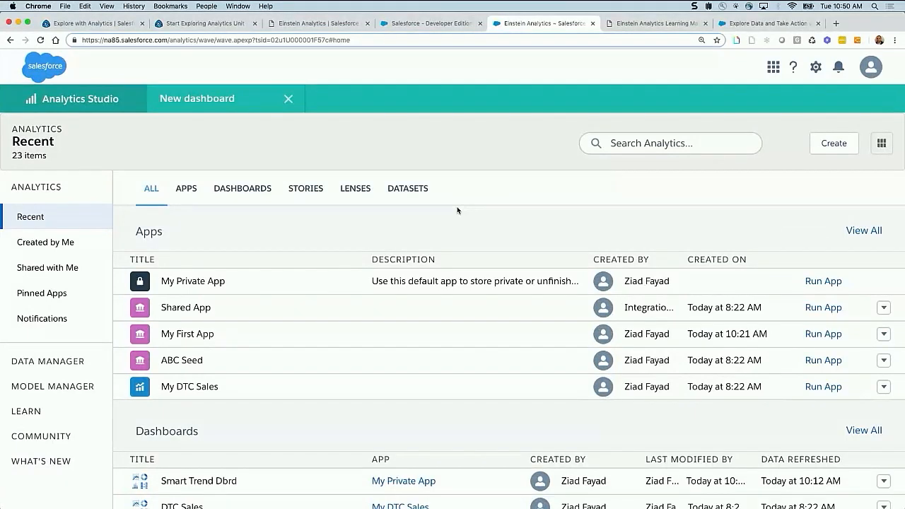
# Step: Return to the blank new dashboard and set its default layout's grid background color to very dark blue
pyautogui.click(216, 108)
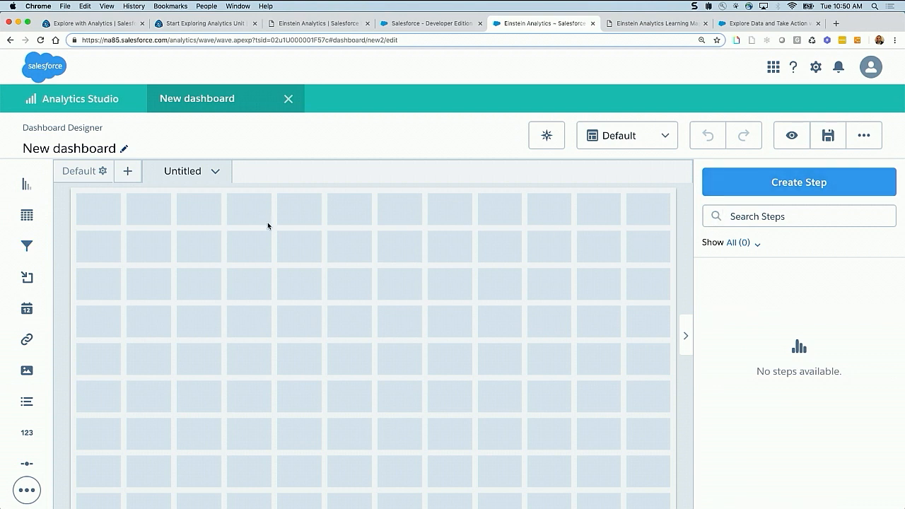
pyautogui.click(73, 173)
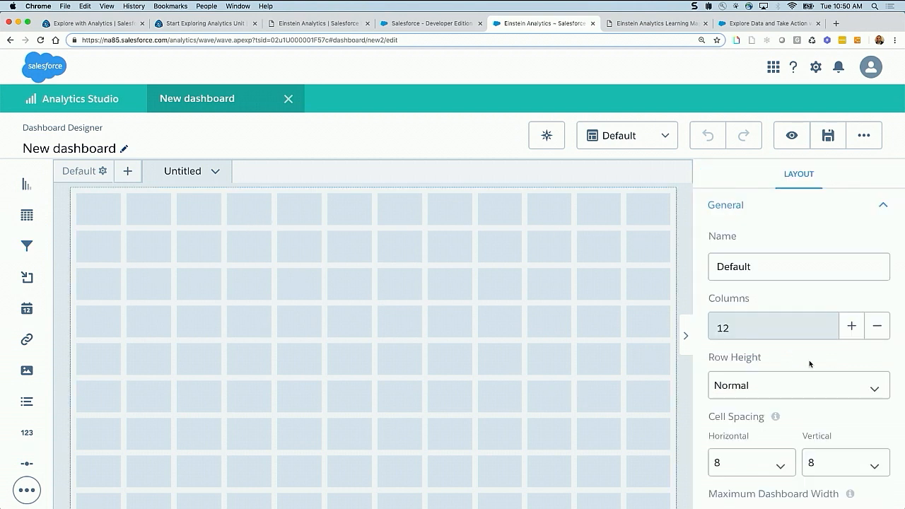
pyautogui.scroll(-5, 802, 363)
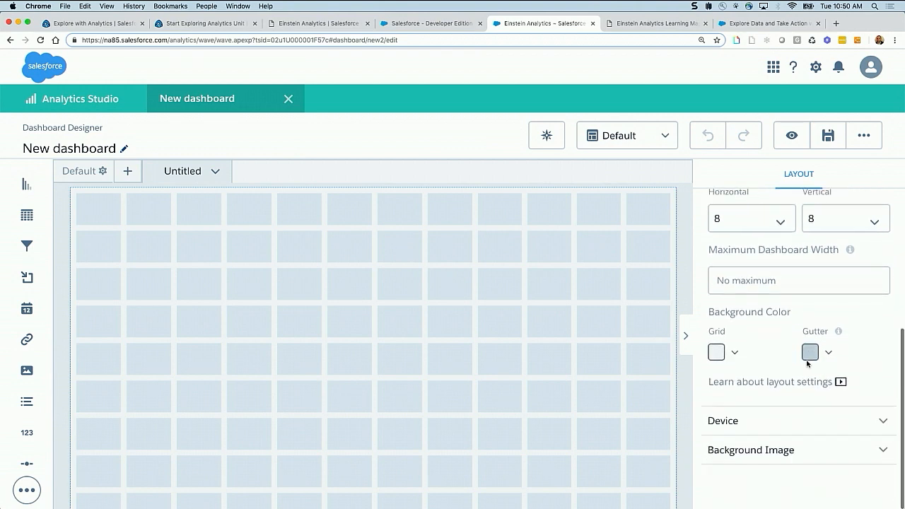
pyautogui.click(734, 352)
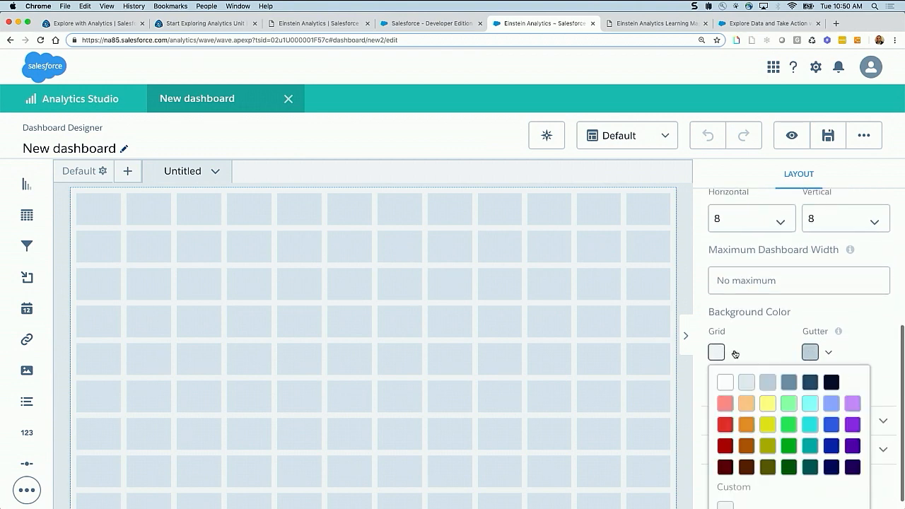
pyautogui.click(833, 385)
pyautogui.click(865, 338)
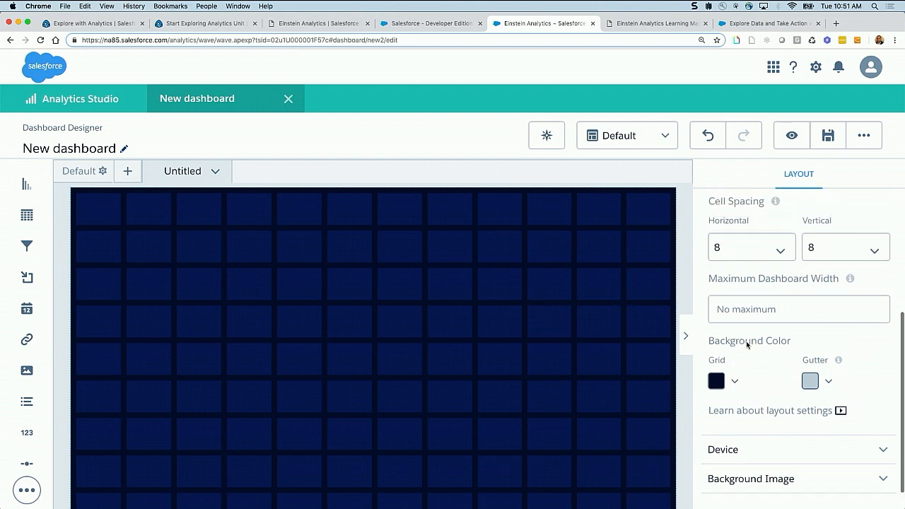
# Step: Set the number of columns in the dashboard's default layout to 16
pyautogui.scroll(5, 749, 346)
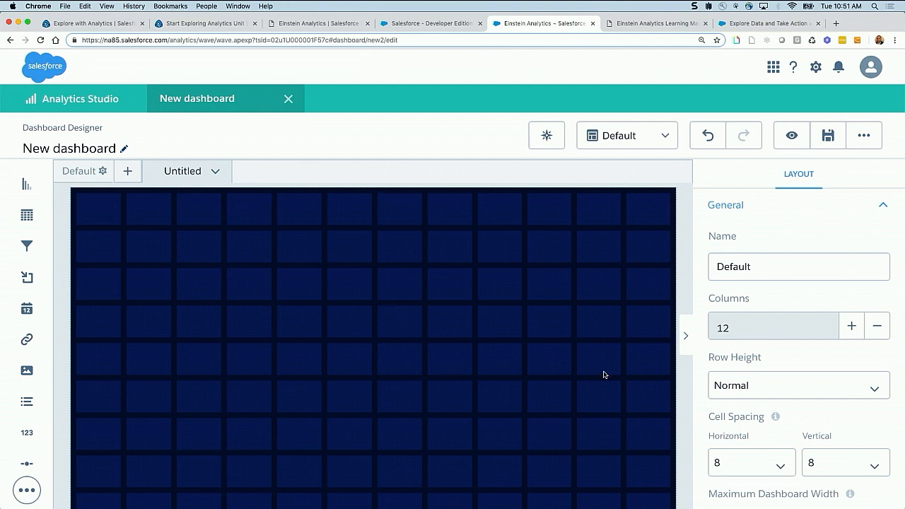
pyautogui.click(852, 327)
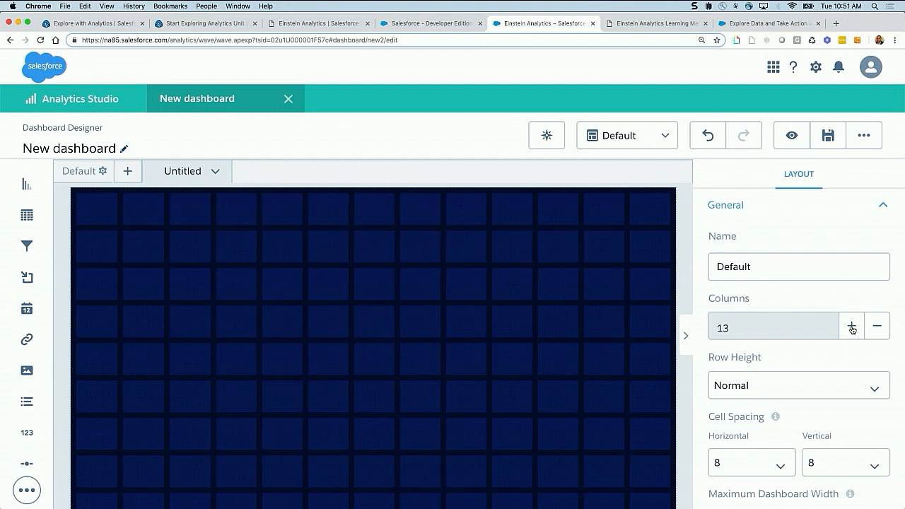
pyautogui.click(851, 327)
pyautogui.click(851, 327)
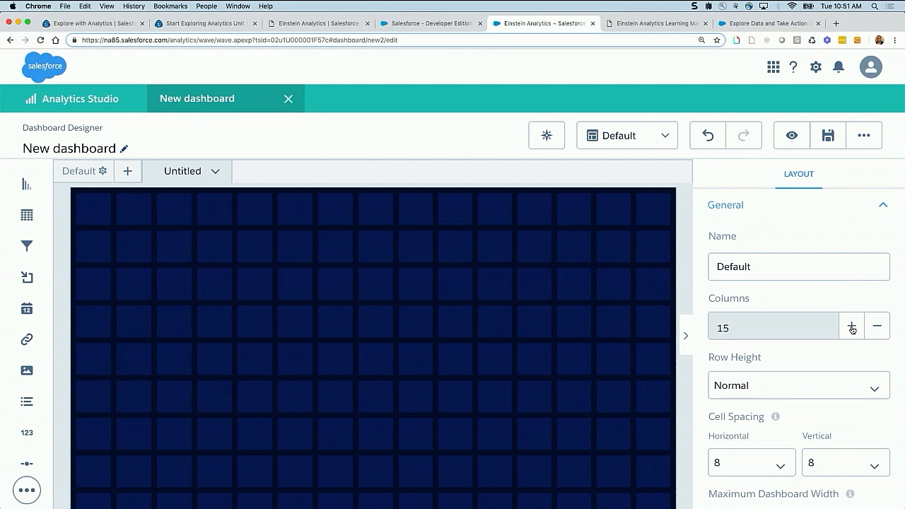
pyautogui.click(852, 327)
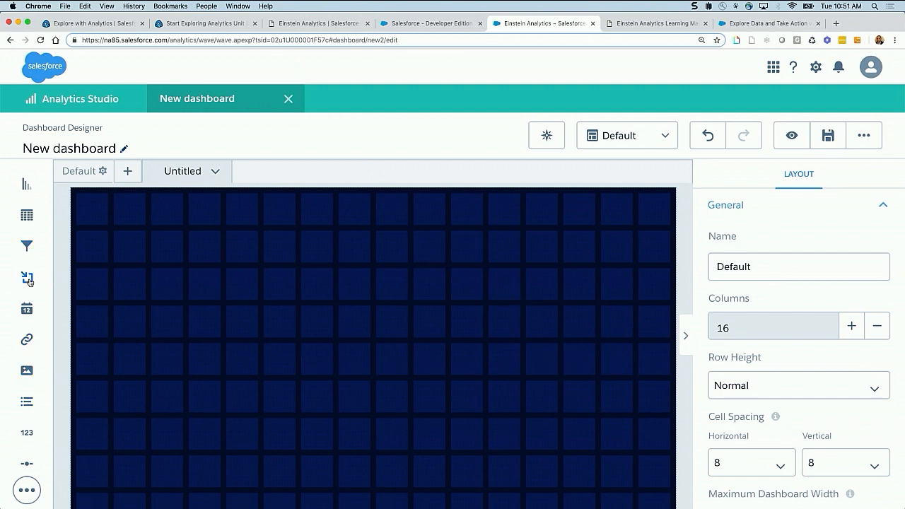
# Step: Add a container at the top of the dashboard, spanning the full width and four rows high
pyautogui.moveTo(29, 280); pyautogui.dragTo(101, 217)
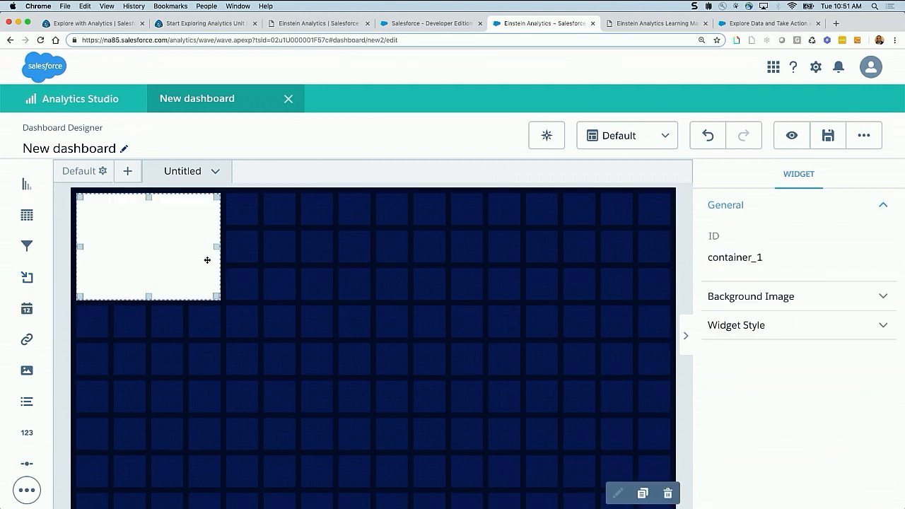
pyautogui.moveTo(216, 246); pyautogui.dragTo(661, 204)
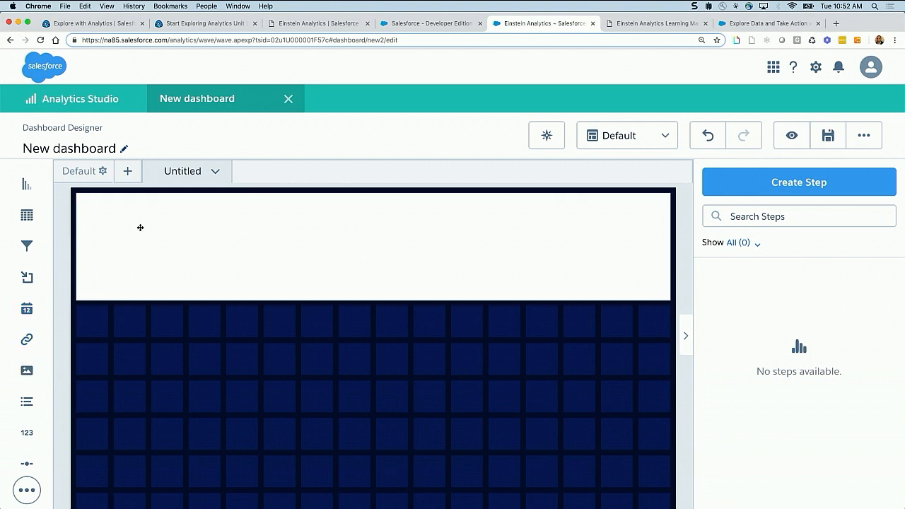
pyautogui.click(341, 265)
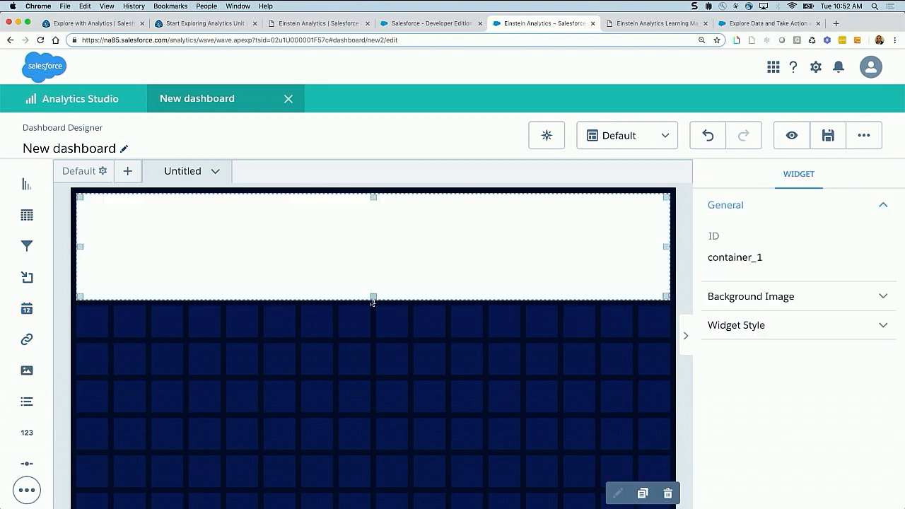
pyautogui.moveTo(374, 299); pyautogui.dragTo(372, 317)
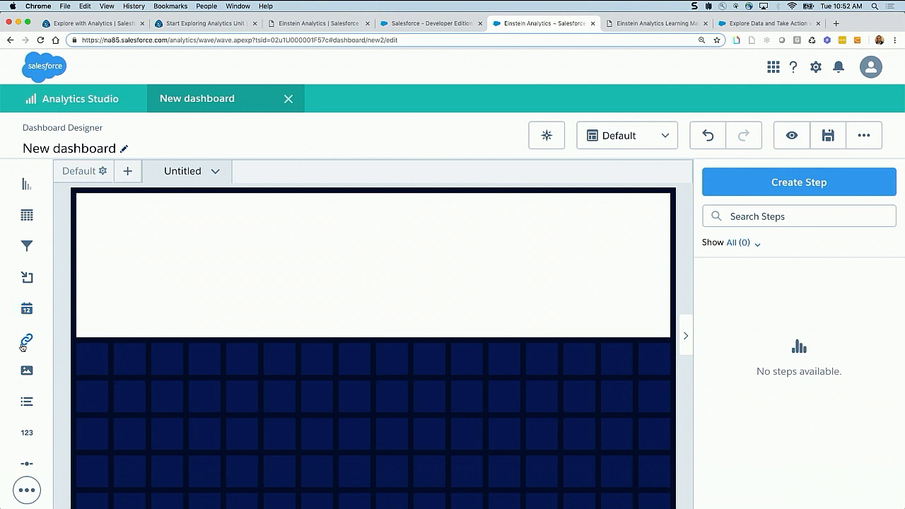
# Step: Add an image widget in the container's upper-left corner and assign it the Trailhead image from the gallery
pyautogui.moveTo(27, 372); pyautogui.dragTo(111, 241)
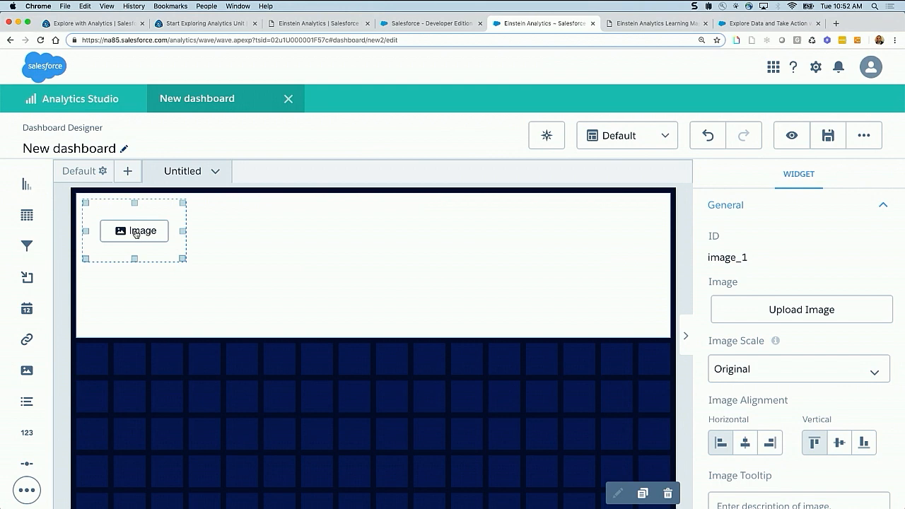
pyautogui.click(137, 234)
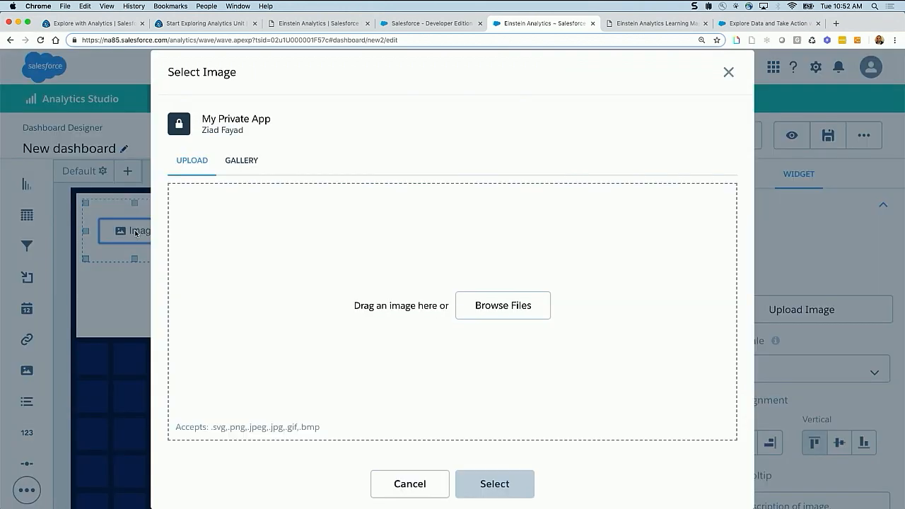
pyautogui.click(240, 162)
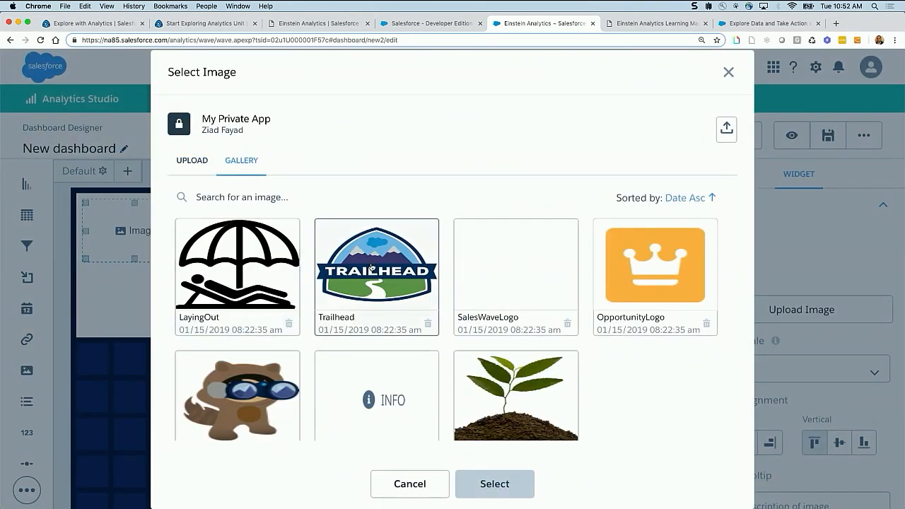
pyautogui.click(372, 266)
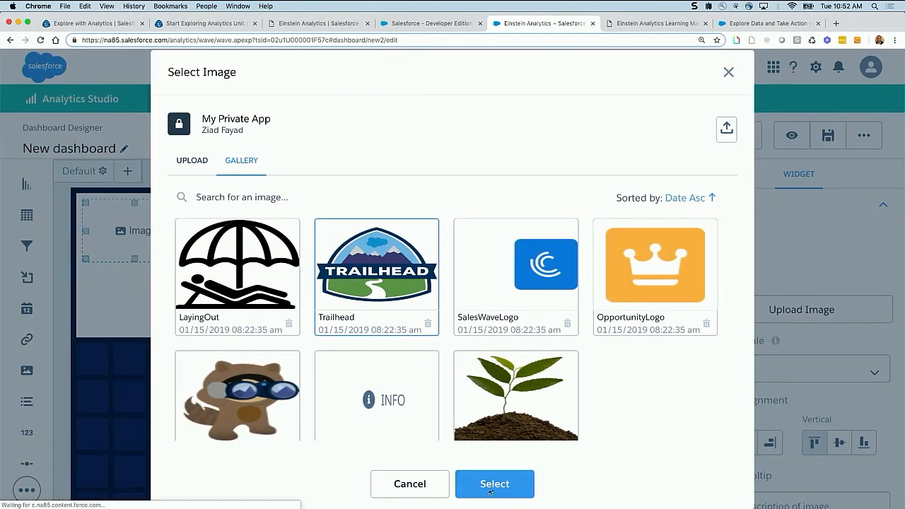
pyautogui.click(493, 483)
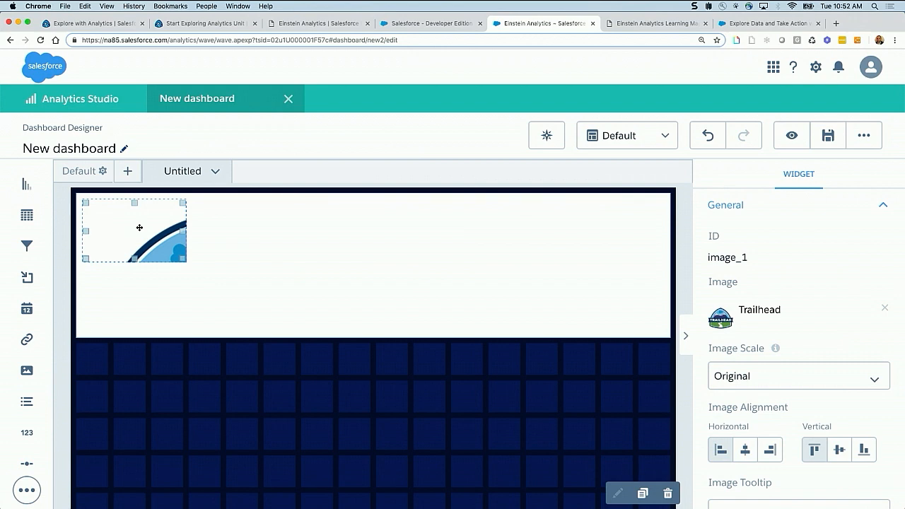
# Step: Set the Trailhead logo's image scale to Fit Height and deselect the widget
pyautogui.scroll(-3, 760, 311)
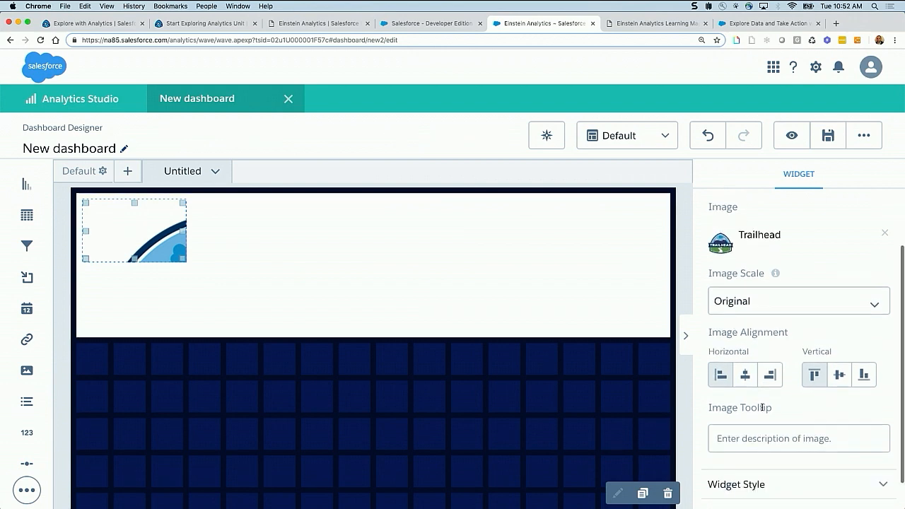
pyautogui.click(757, 294)
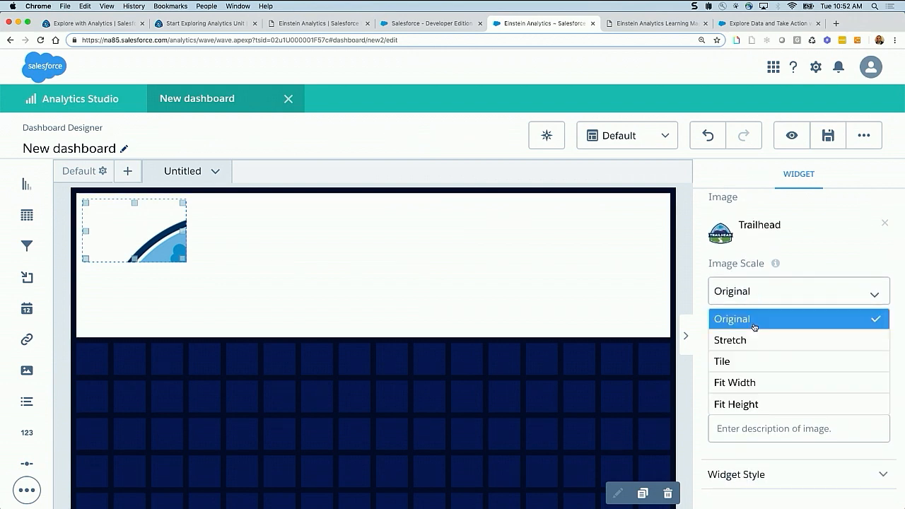
pyautogui.click(755, 402)
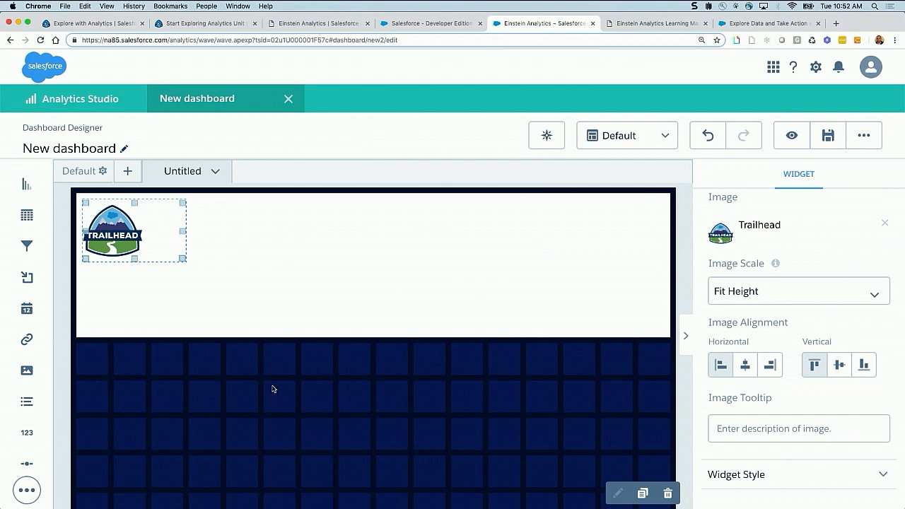
pyautogui.click(226, 386)
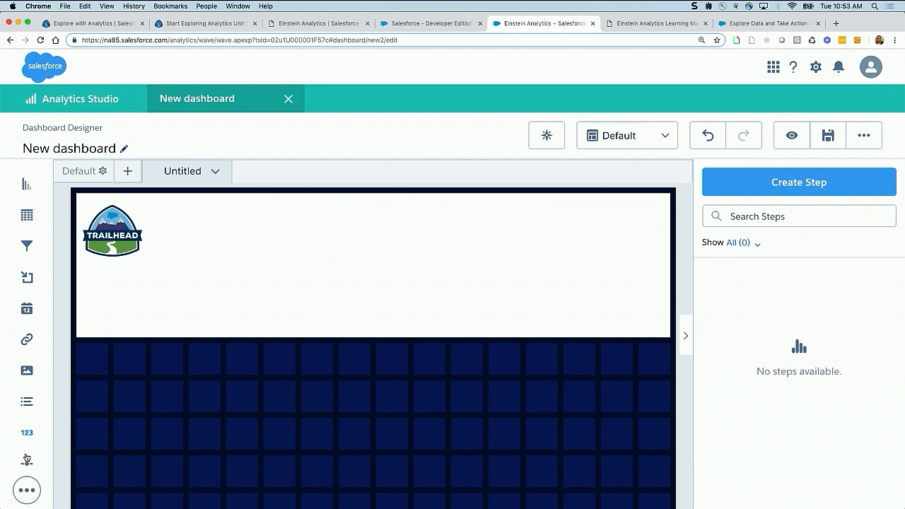
# Step: Add a text widget reading "Opportunity Dbrd" near the top center of the container and preview the dashboard
pyautogui.click(27, 489)
pyautogui.moveTo(103, 445); pyautogui.dragTo(322, 209)
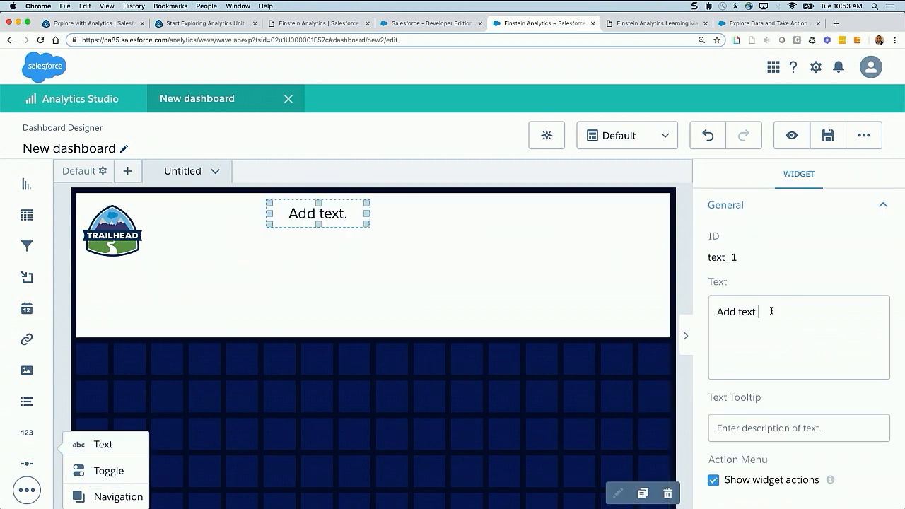
pyautogui.moveTo(769, 309); pyautogui.dragTo(696, 310)
pyautogui.write('Eins')
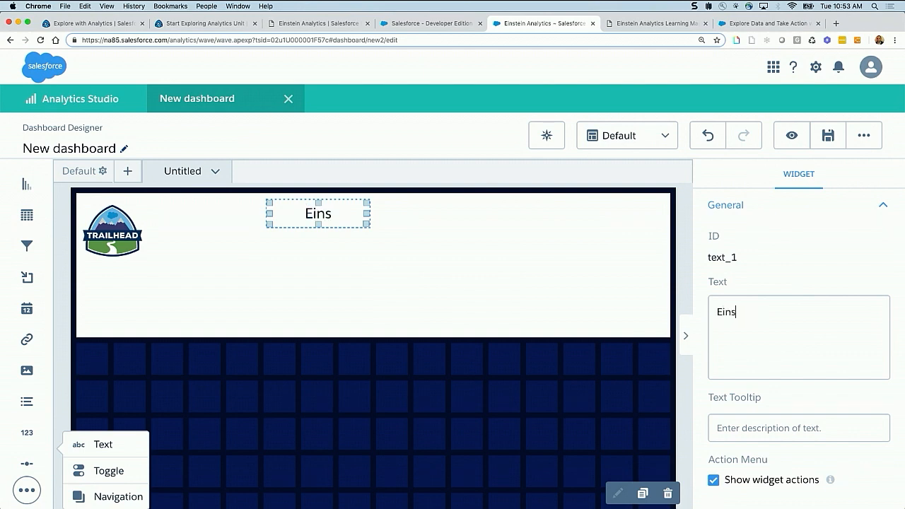
pyautogui.press('BackSpace')
pyautogui.press('BackSpace')
pyautogui.press('BackSpace')
pyautogui.press('BackSpace')
pyautogui.write('Opportunity Dbrd')
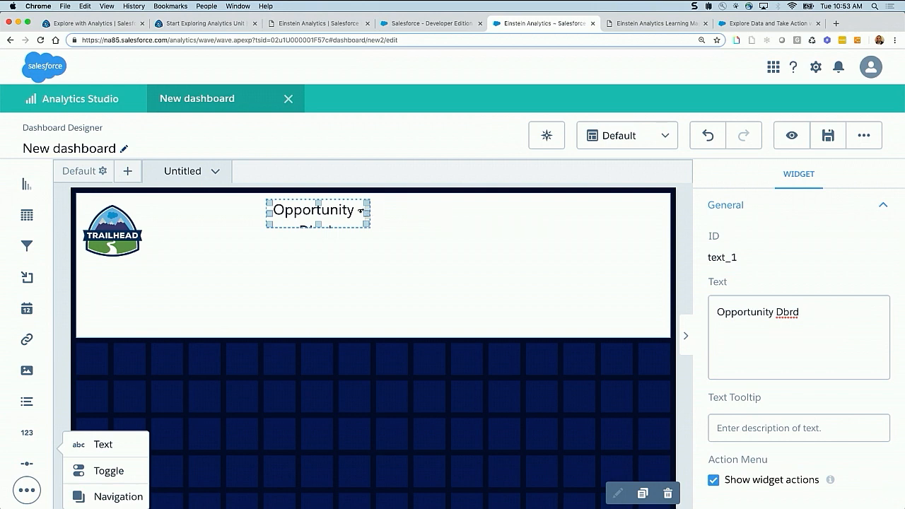
pyautogui.click(793, 138)
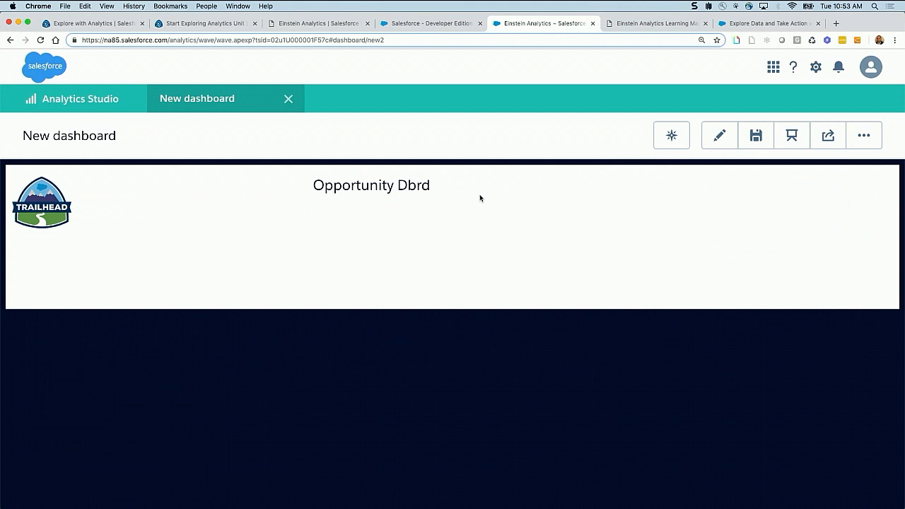
# Step: Return to editing and save the dashboard with the title "Opportunity Dbrd" in Shared App
pyautogui.click(721, 137)
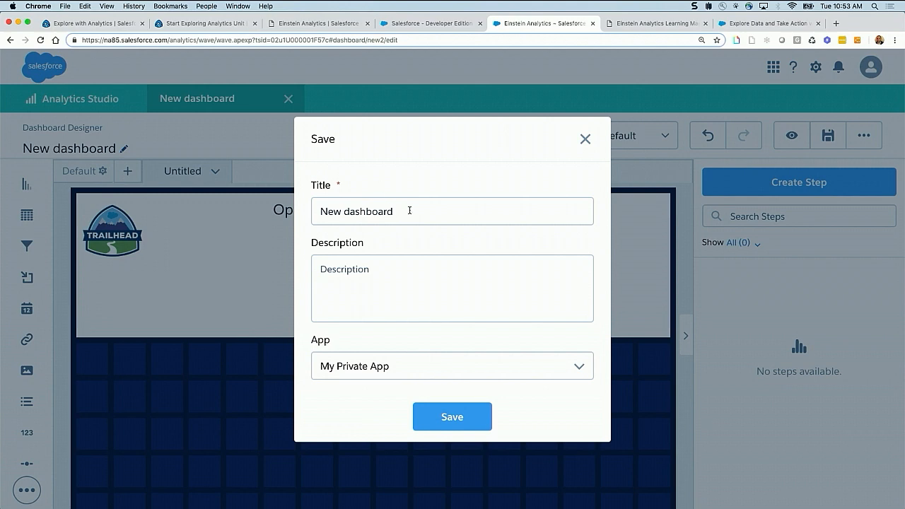
pyautogui.moveTo(409, 212); pyautogui.dragTo(296, 210)
pyautogui.write('Oppor')
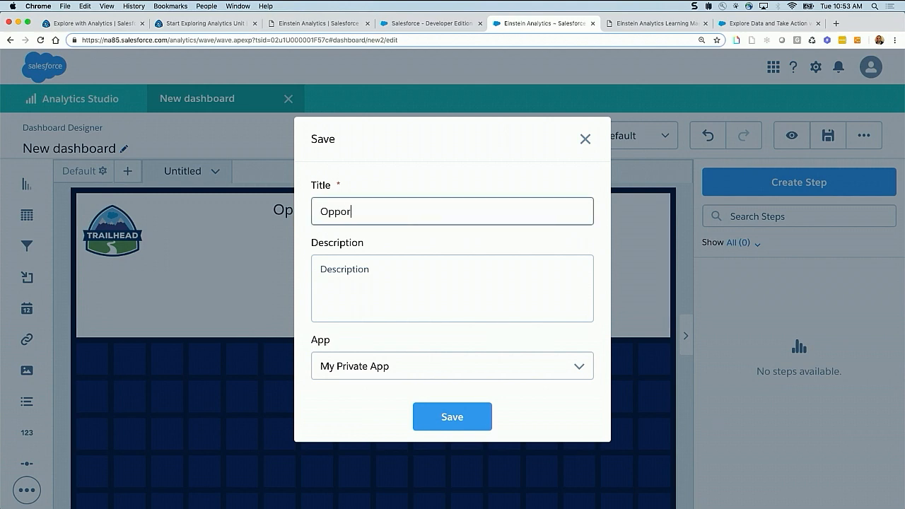
pyautogui.write('tunity Dbrd')
pyautogui.click(537, 369)
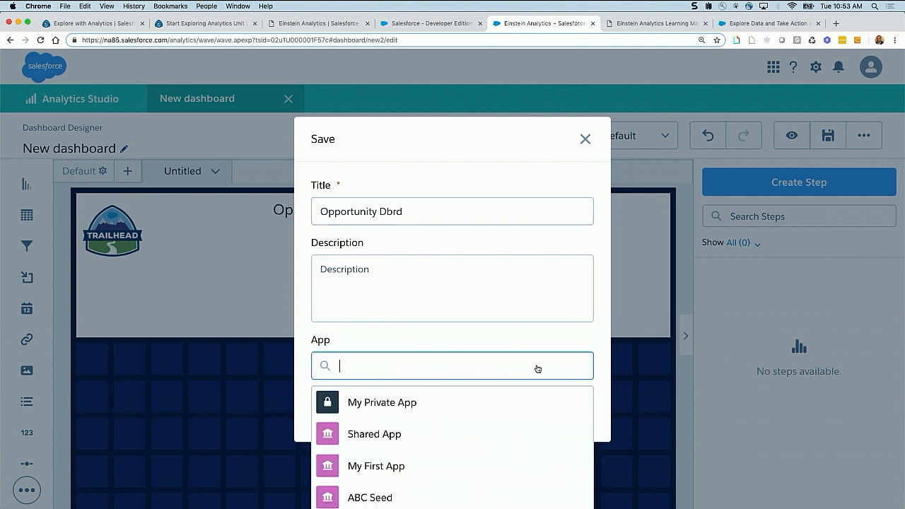
pyautogui.click(360, 437)
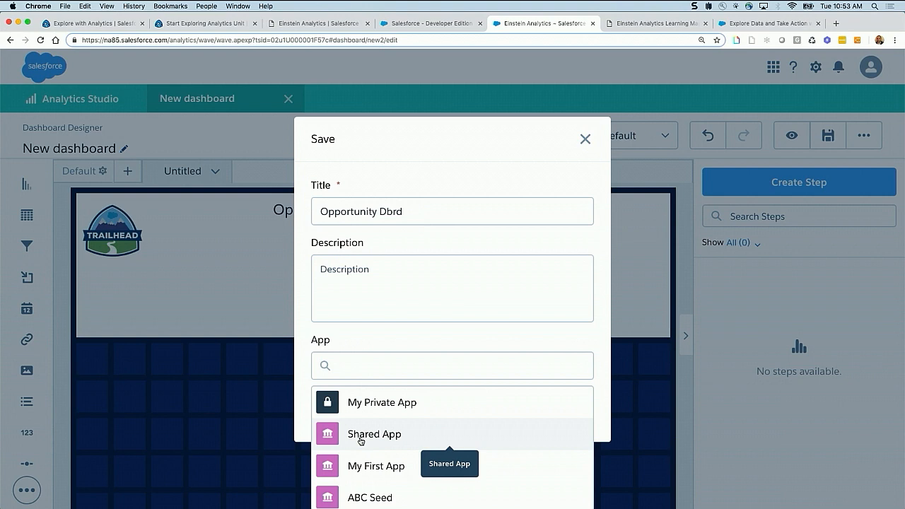
pyautogui.click(360, 439)
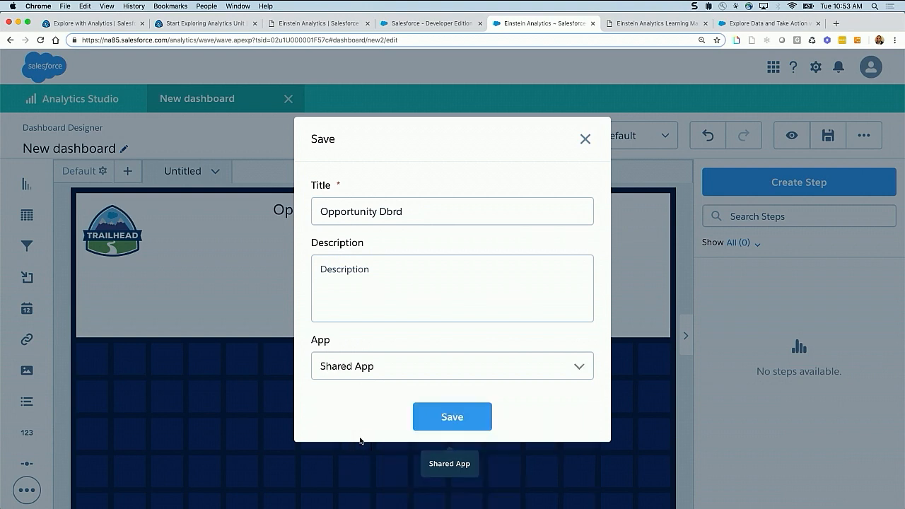
pyautogui.click(455, 421)
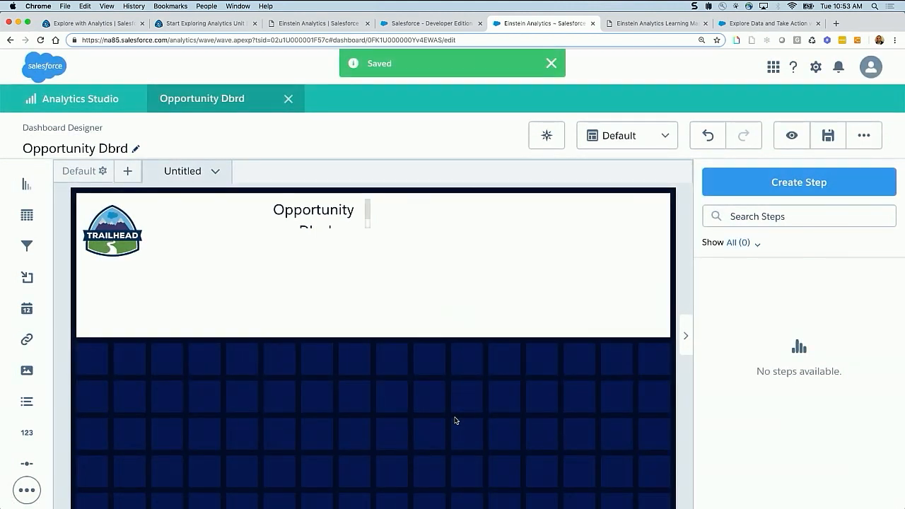
# Step: Widen the "Opportunity Dbrd" text widget so its title fits on one line, and deselect it
pyautogui.click(346, 219)
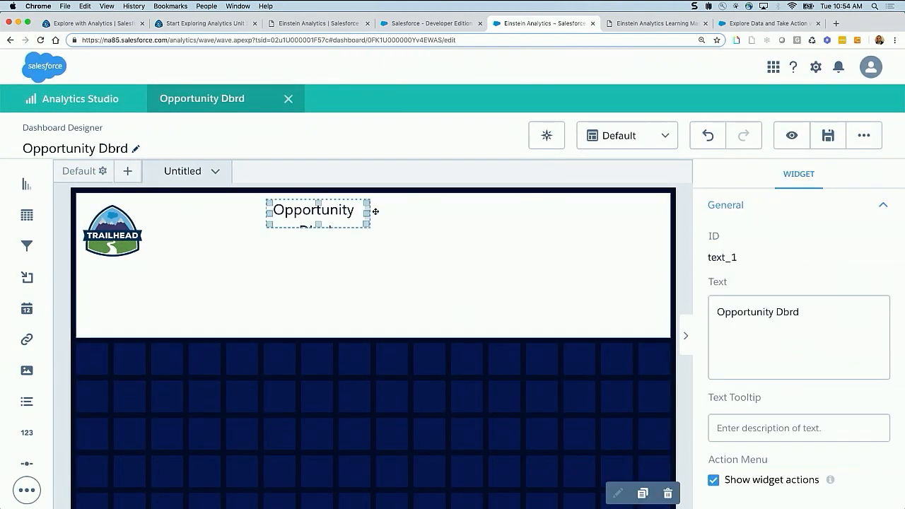
pyautogui.moveTo(375, 211); pyautogui.dragTo(402, 209)
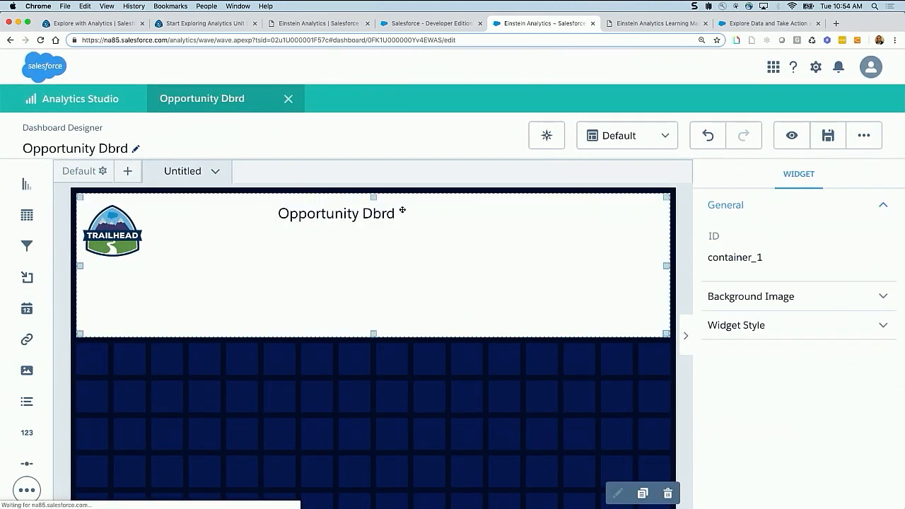
pyautogui.click(447, 366)
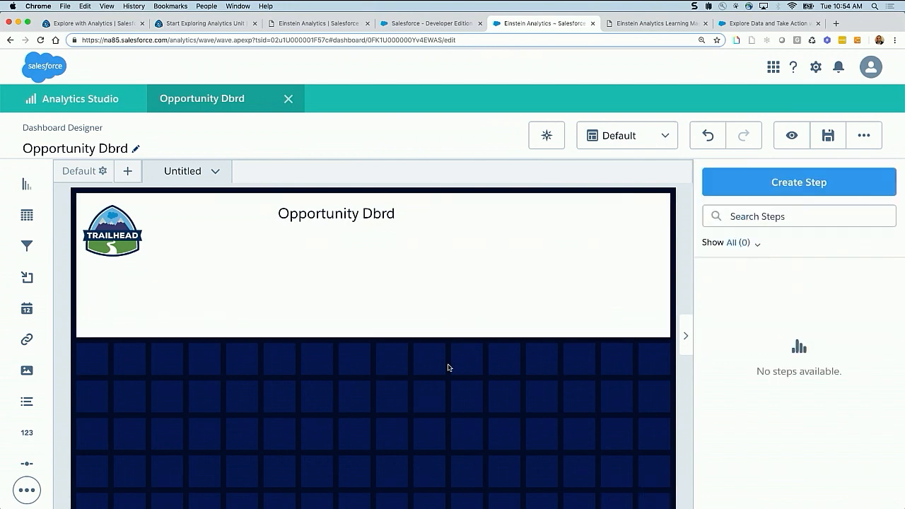
# Step: Add a global filter panel across the full width directly below the header container
pyautogui.scroll(-1, 447, 367)
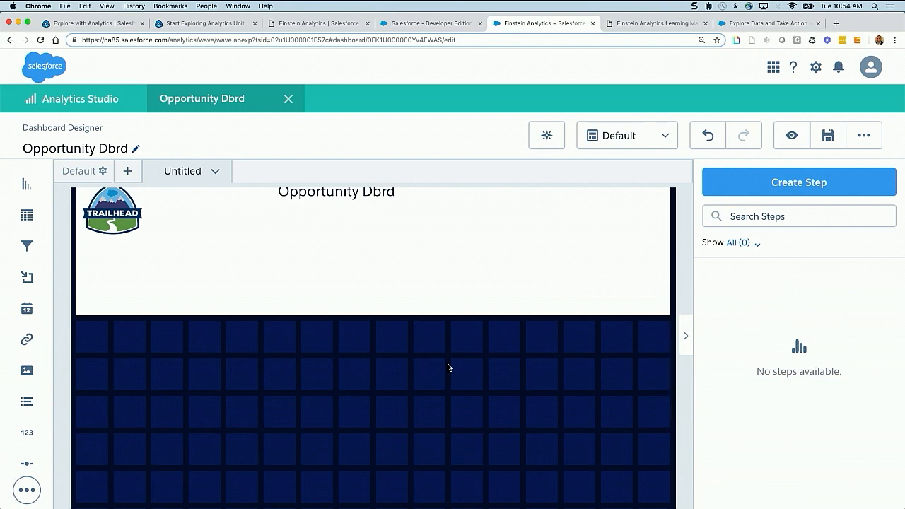
pyautogui.scroll(-1, 448, 367)
pyautogui.scroll(1, 447, 366)
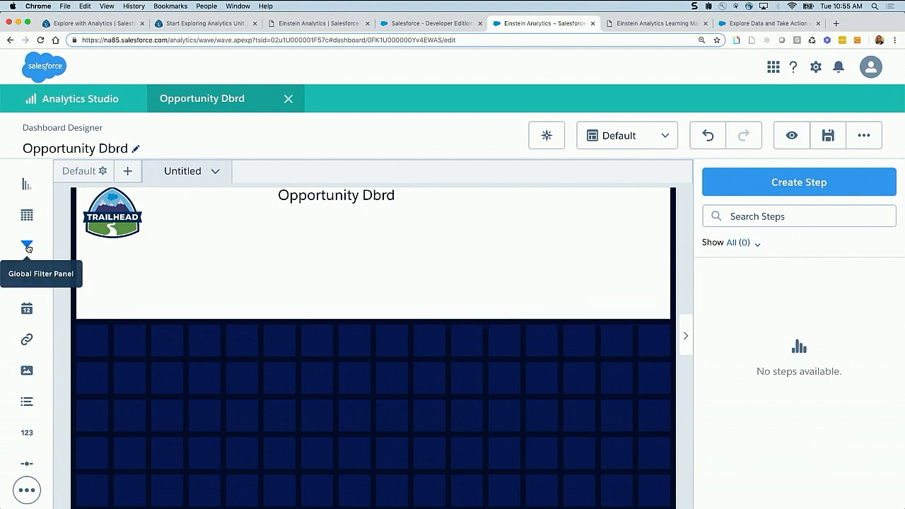
pyautogui.moveTo(29, 248); pyautogui.dragTo(112, 398)
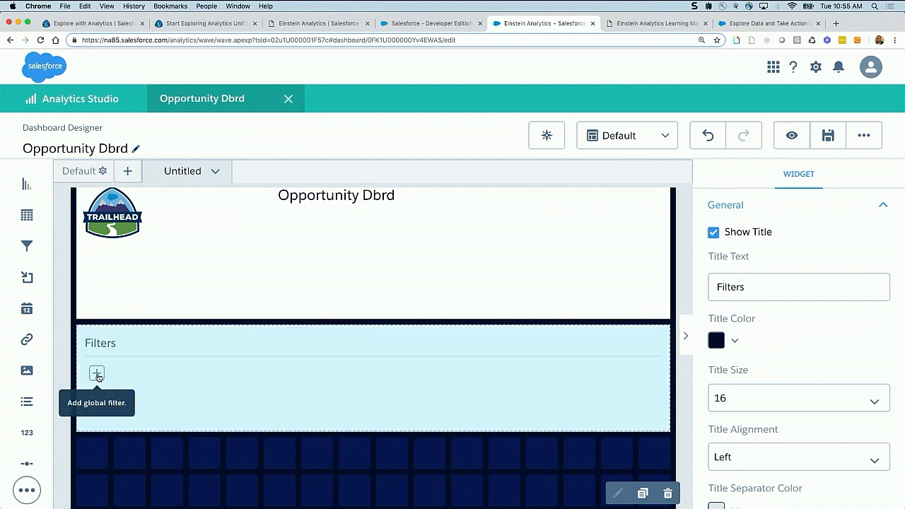
# Step: Add a global filter on Account Name from the OppOwnerAccnt dataset, keeping all values
pyautogui.click(96, 375)
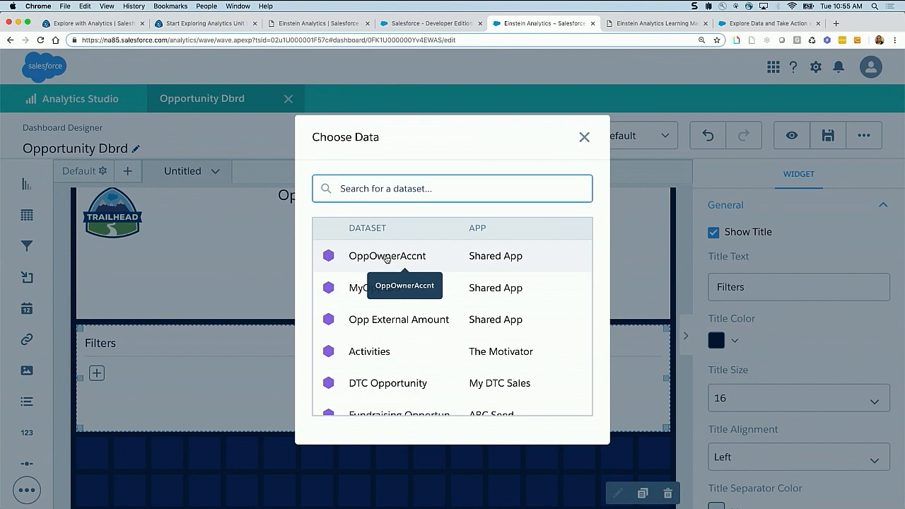
pyautogui.click(386, 259)
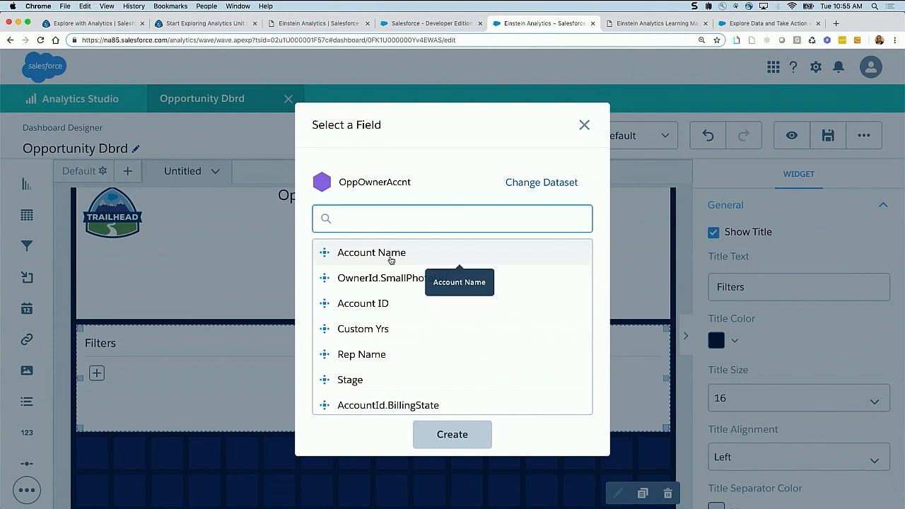
pyautogui.click(390, 256)
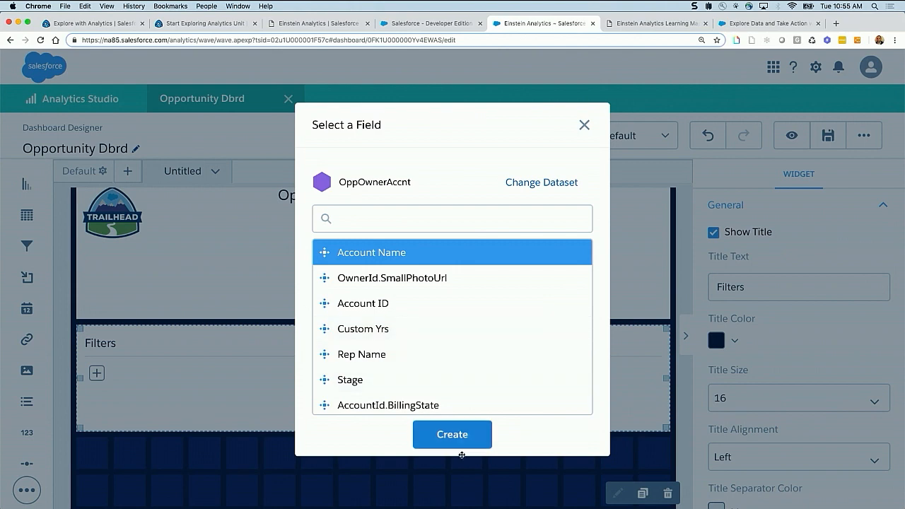
pyautogui.click(458, 441)
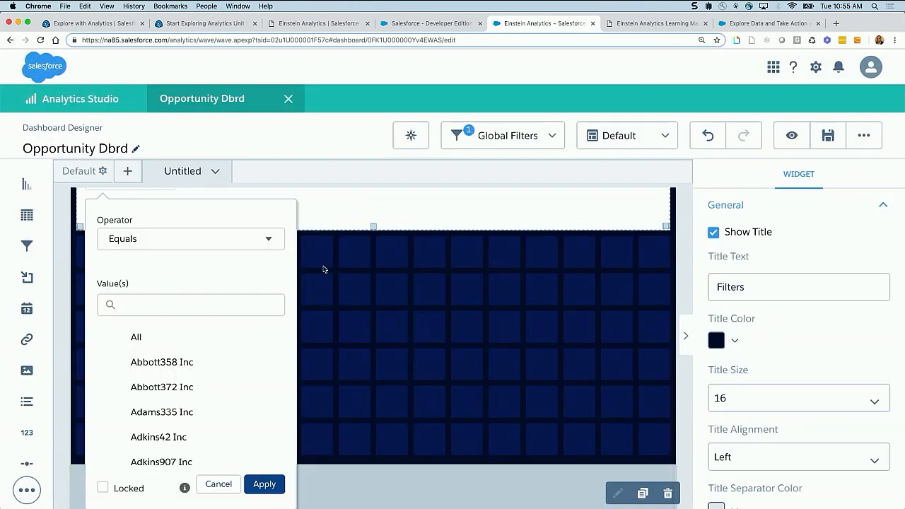
pyautogui.click(316, 260)
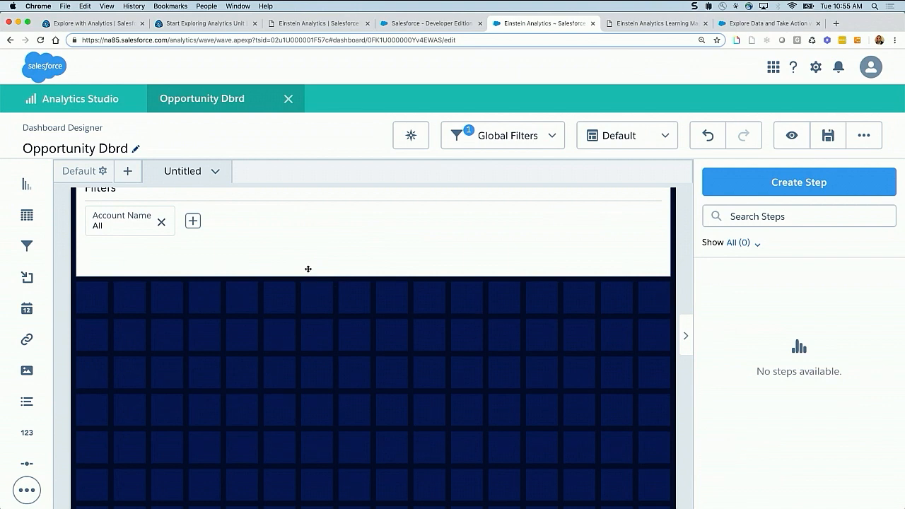
# Step: Find the AccountId.Type field in the OppOwnerAccnt dataset and add it as a second global filter
pyautogui.click(192, 221)
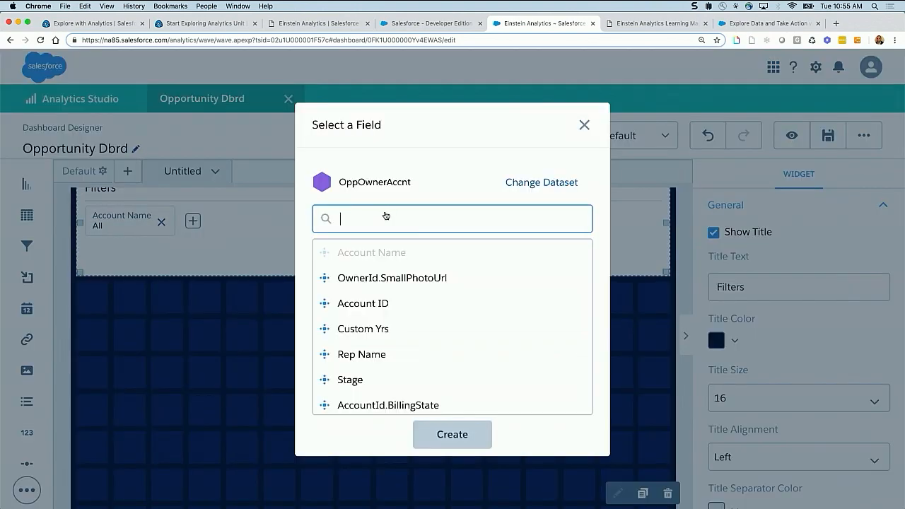
pyautogui.write('typ')
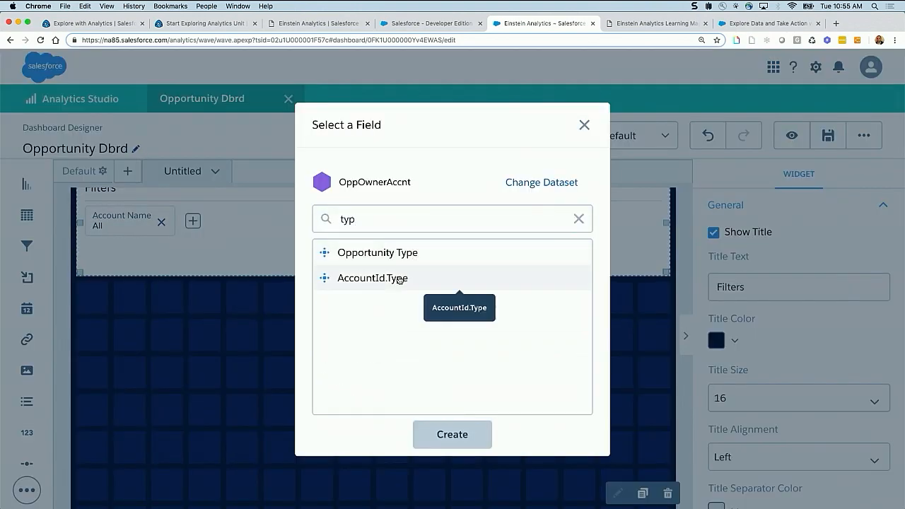
pyautogui.click(399, 280)
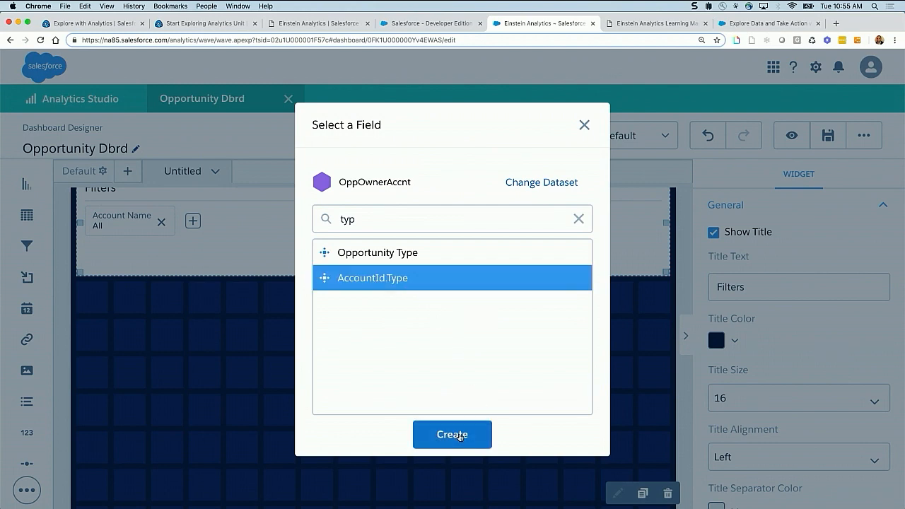
pyautogui.click(458, 436)
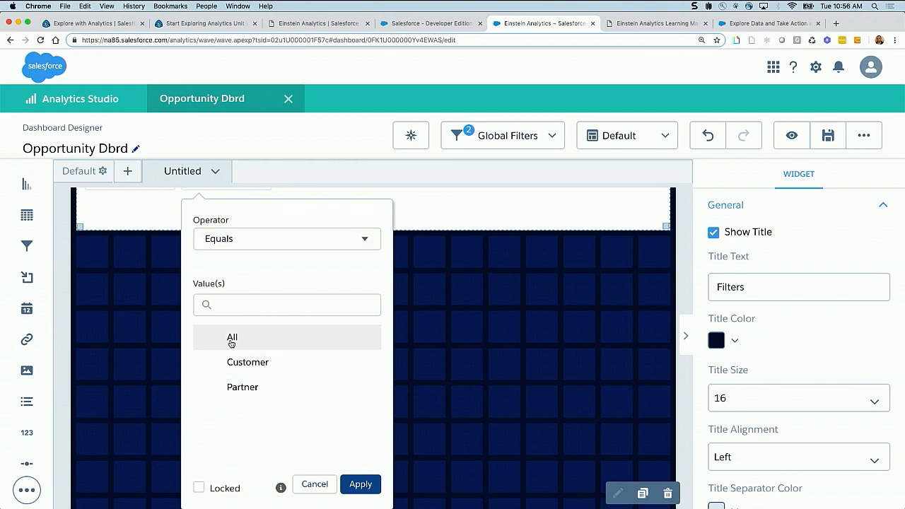
# Step: Set the AccountId.Type filter to equal Customer, lock it, apply it and preview the dashboard
pyautogui.click(231, 369)
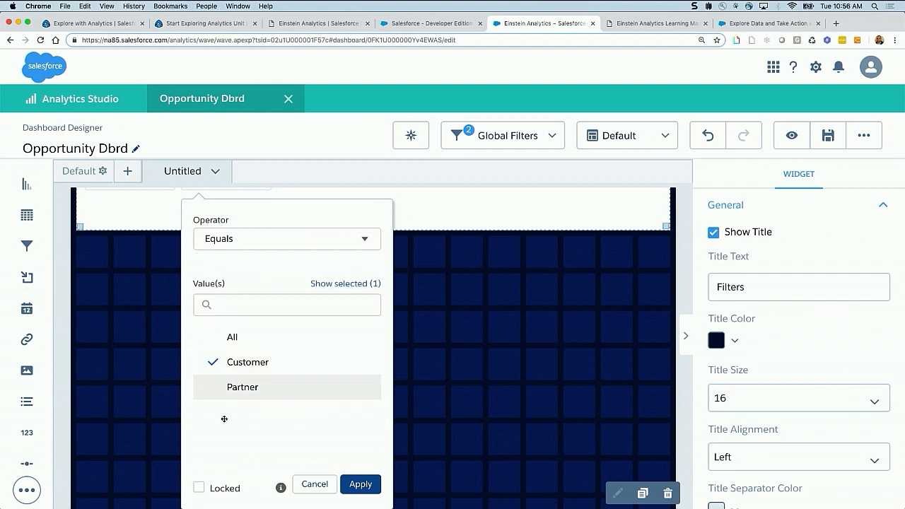
pyautogui.click(199, 488)
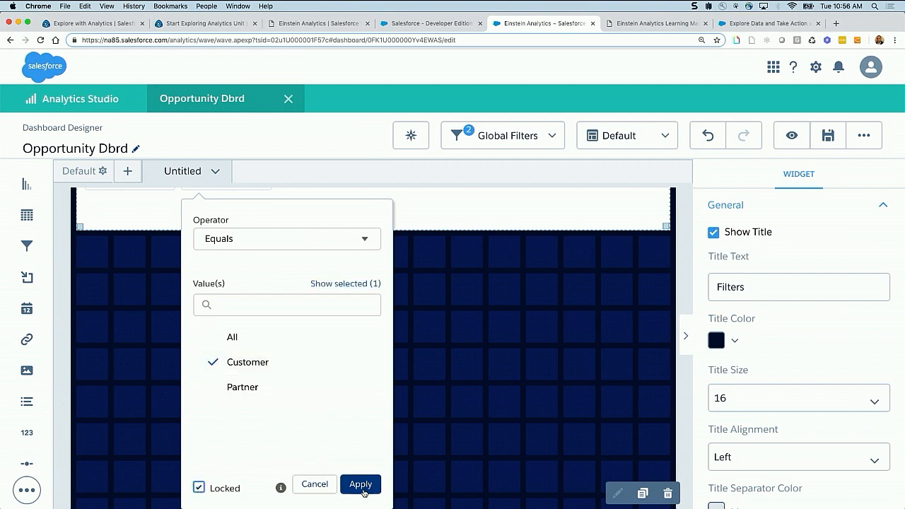
pyautogui.click(361, 485)
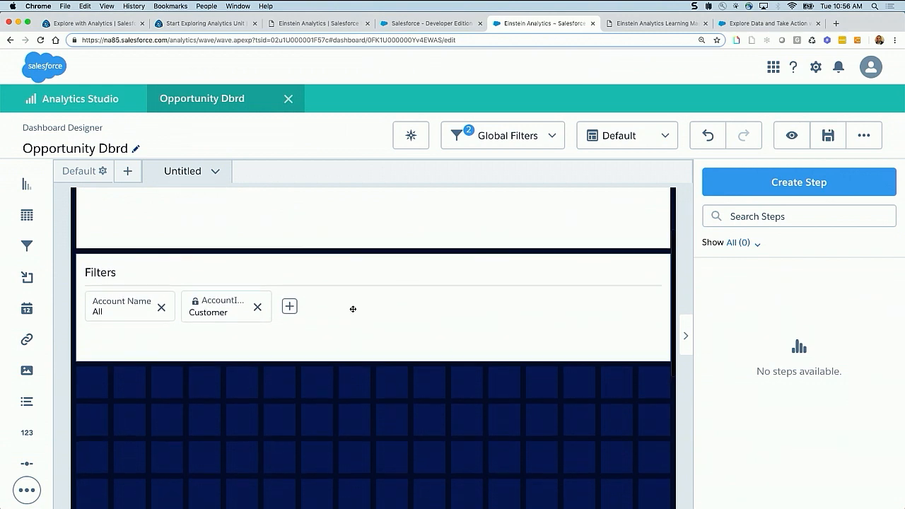
pyautogui.click(793, 139)
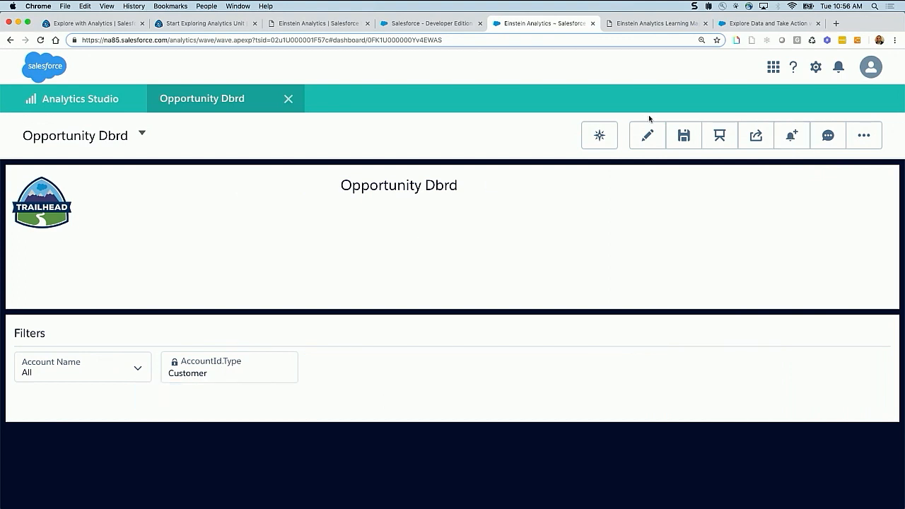
# Step: Return to editing, select the Filters panel and save the dashboard
pyautogui.click(647, 135)
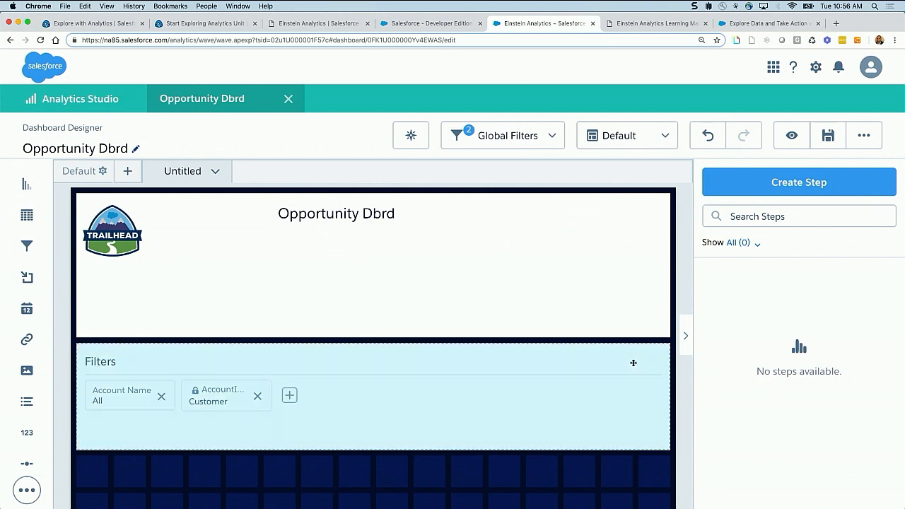
pyautogui.click(633, 363)
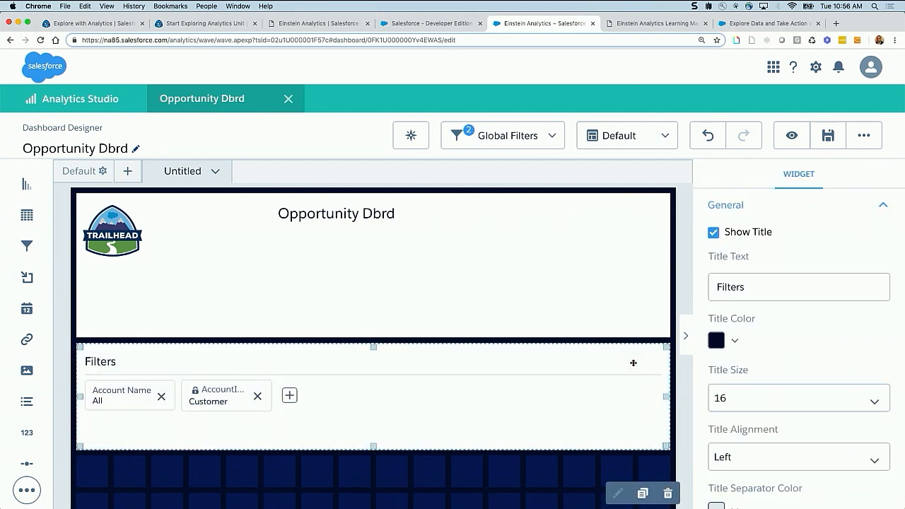
pyautogui.press('super+s')
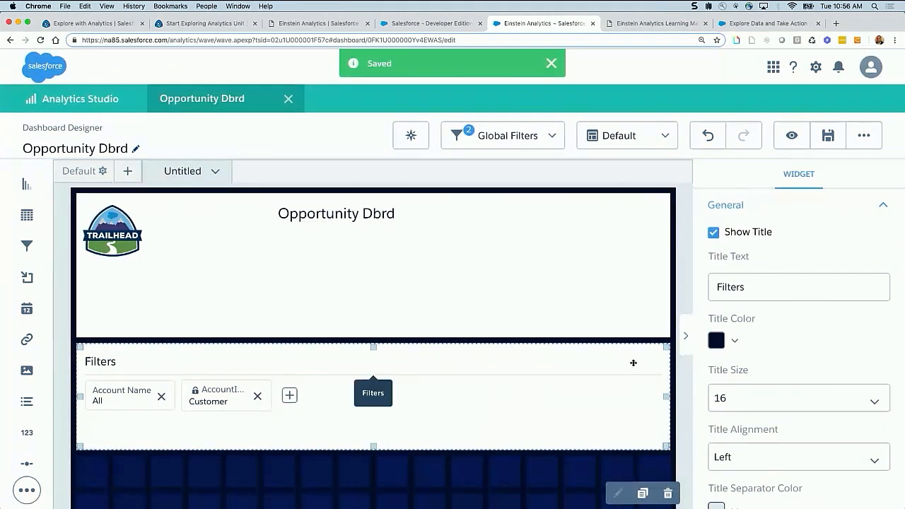
# Step: Remove the Filters panel from the layout and preview the dashboard without it
pyautogui.press('Delete')
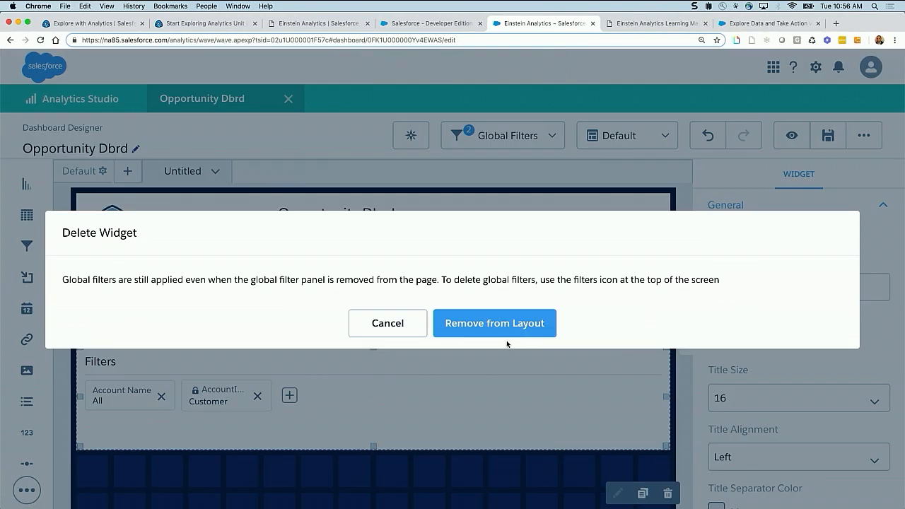
pyautogui.click(504, 324)
pyautogui.click(783, 145)
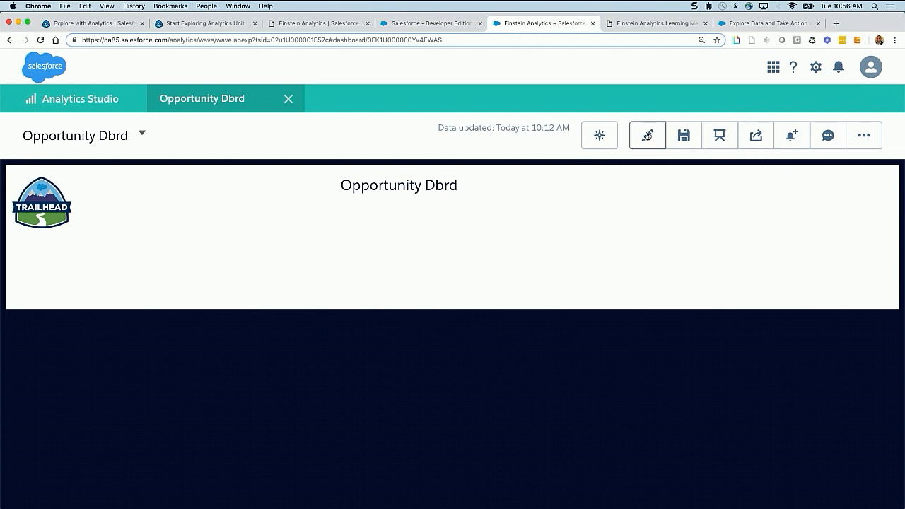
# Step: Return to editing, check the Global Filters options and undo the removal of the Filters panel
pyautogui.click(647, 135)
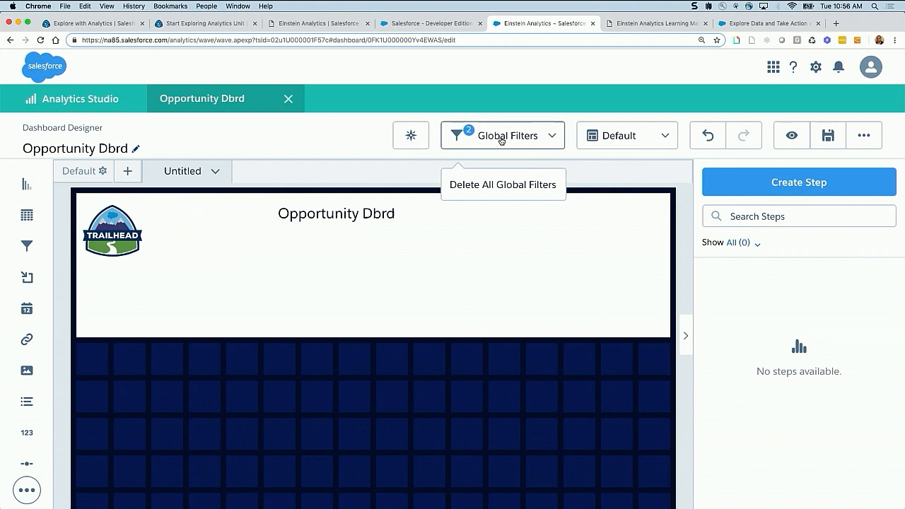
pyautogui.click(531, 375)
pyautogui.click(706, 140)
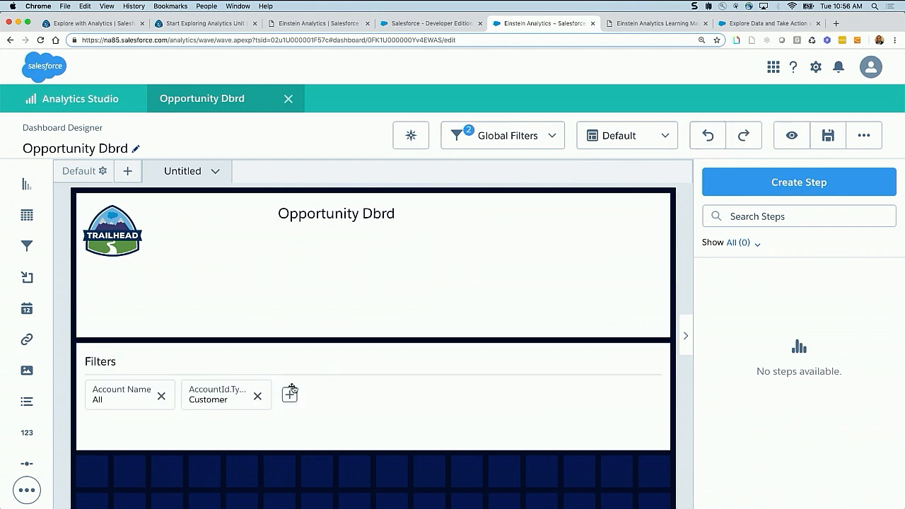
# Step: Clear the Customer value from the AccountId.Type filter so that it covers all types, and apply the change
pyautogui.click(218, 401)
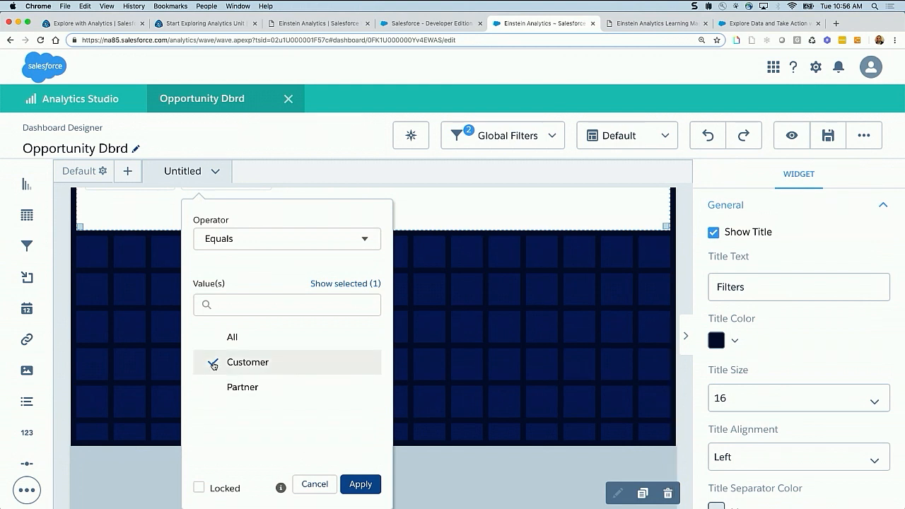
pyautogui.click(210, 361)
pyautogui.click(355, 485)
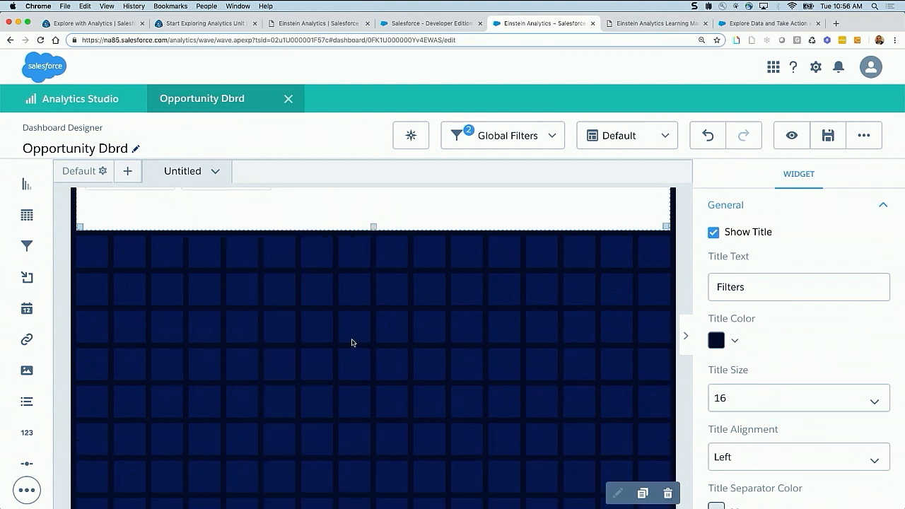
pyautogui.scroll(1, 352, 340)
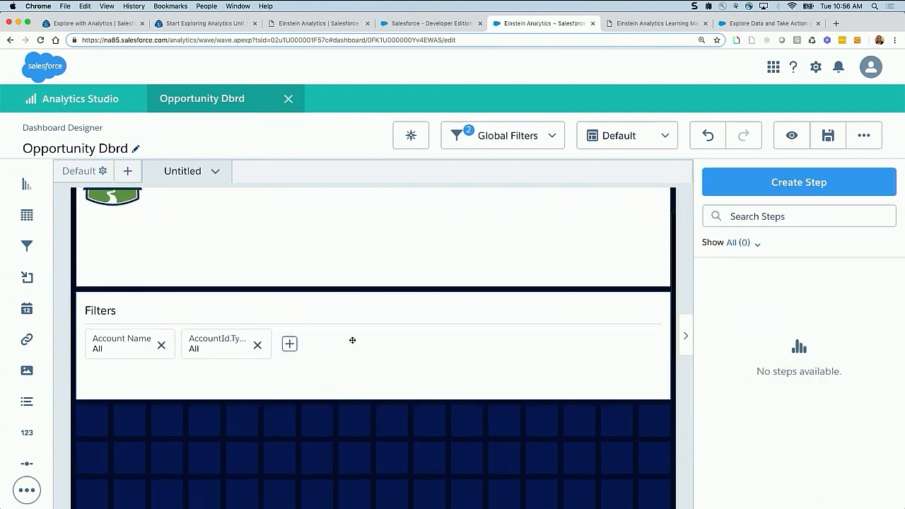
# Step: Hide the title of the Filters panel and set it to show 2 filters per row
pyautogui.click(408, 312)
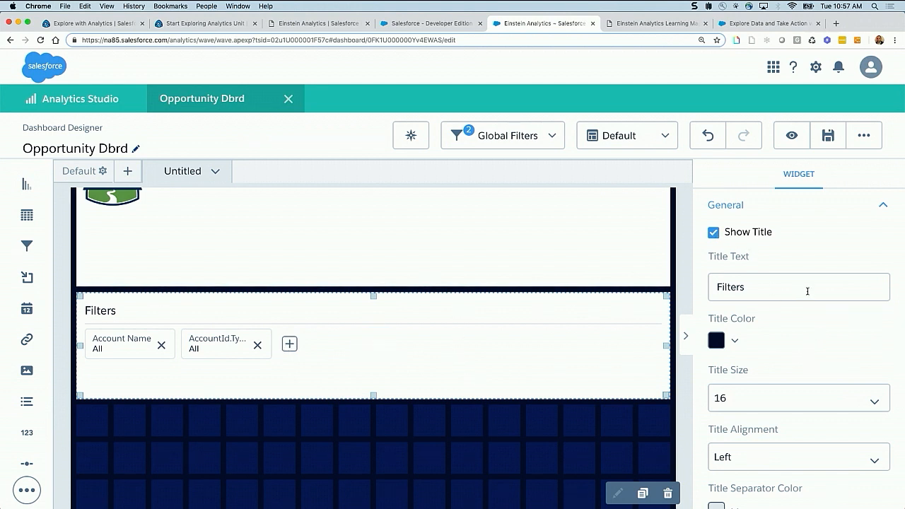
pyautogui.click(716, 236)
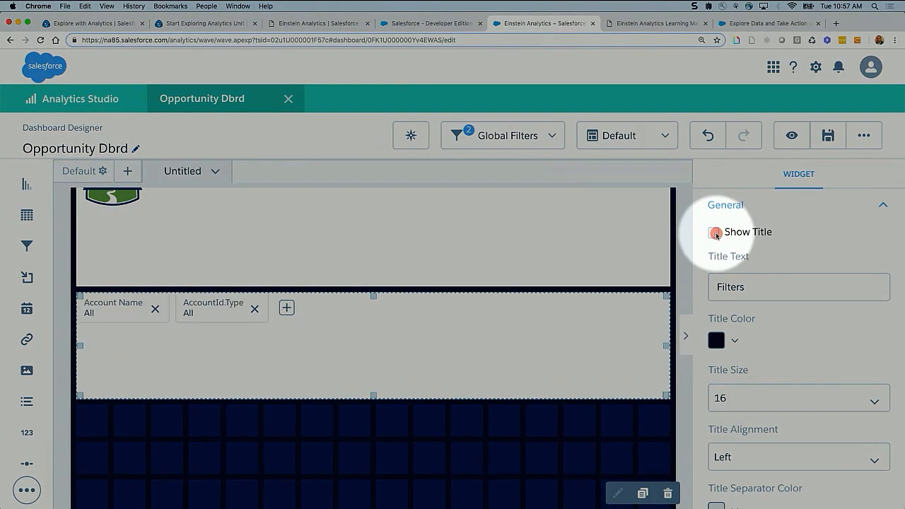
pyautogui.scroll(-1, 757, 343)
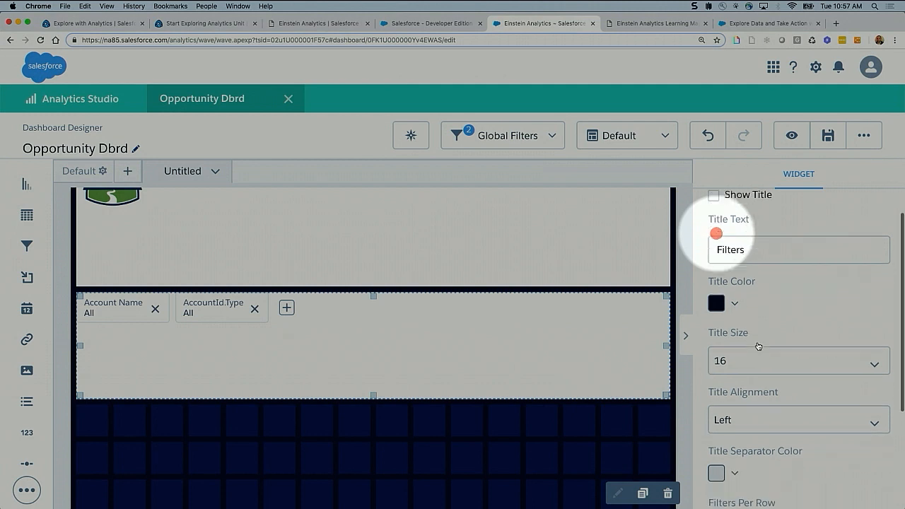
pyautogui.scroll(-2, 757, 346)
pyautogui.scroll(2, 757, 346)
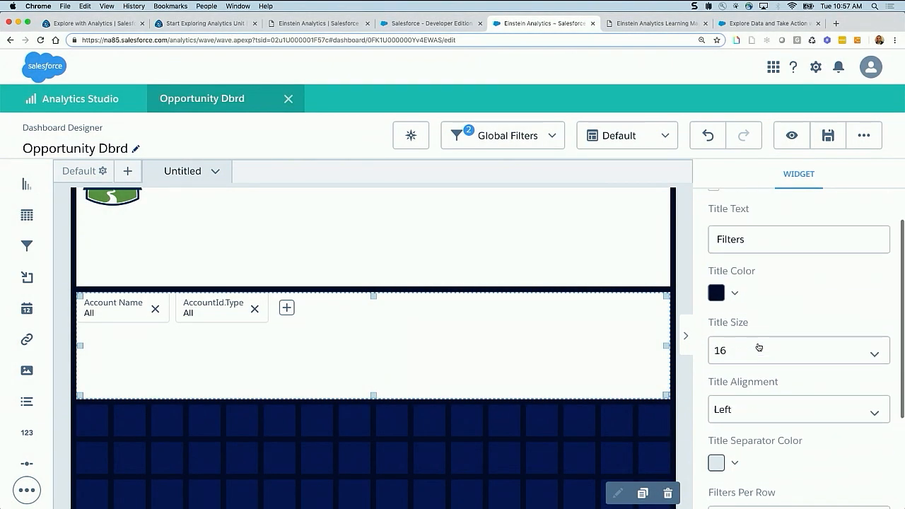
pyautogui.scroll(1, 758, 347)
pyautogui.scroll(-4, 758, 347)
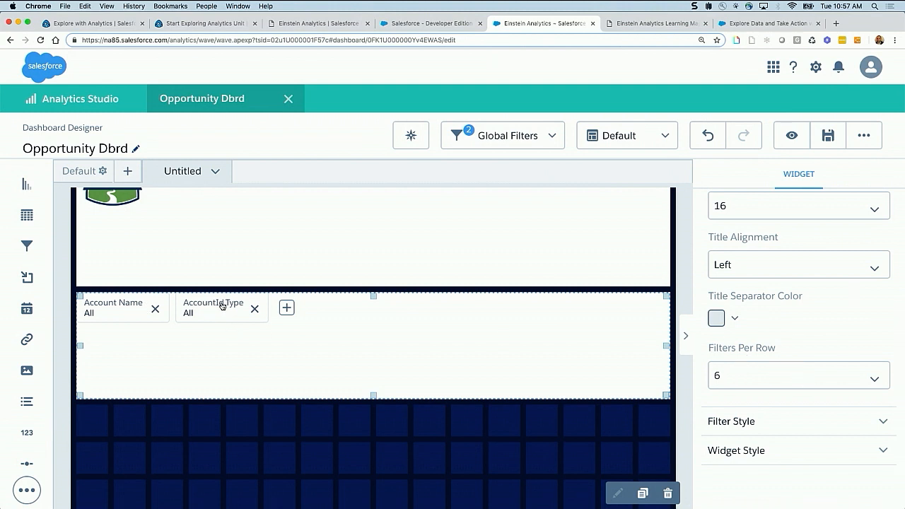
pyautogui.click(748, 380)
pyautogui.click(745, 423)
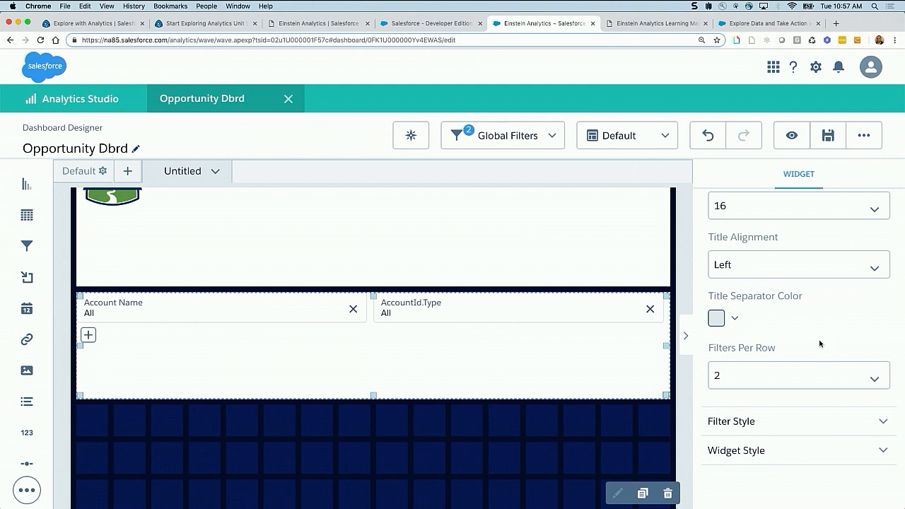
# Step: Set the field colour and value colour of the panel's filters to white in the filter style
pyautogui.click(754, 423)
pyautogui.scroll(-3, 755, 396)
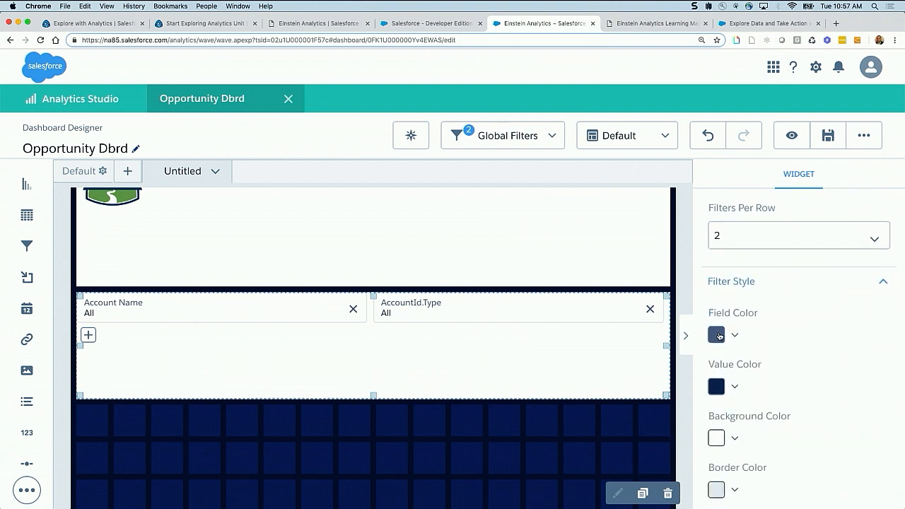
pyautogui.click(718, 335)
pyautogui.click(724, 365)
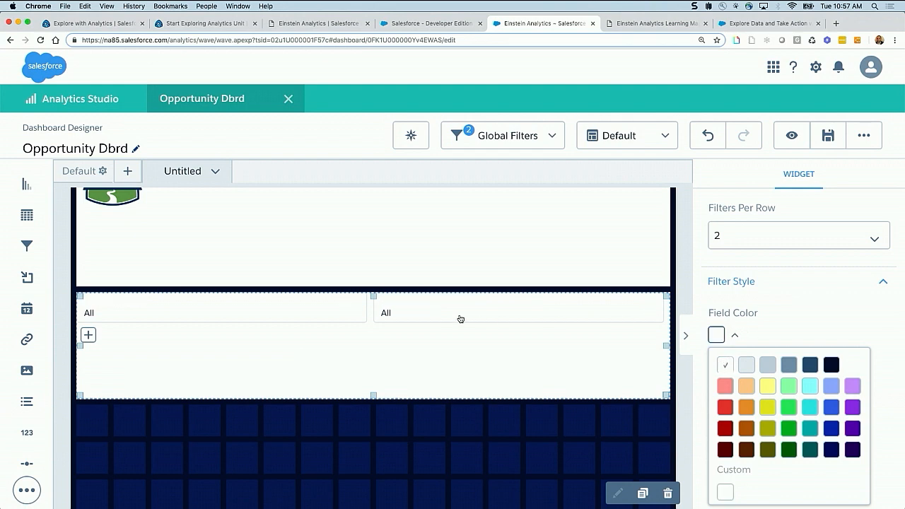
pyautogui.click(807, 334)
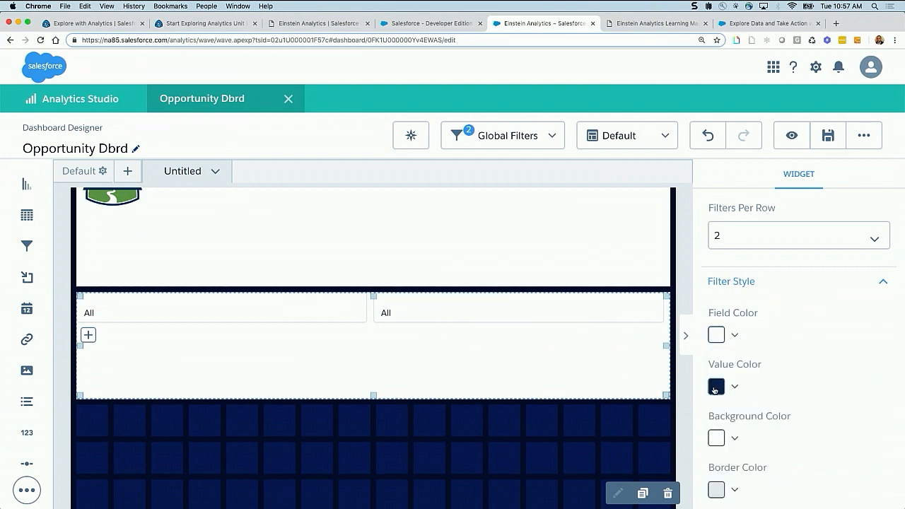
pyautogui.click(714, 388)
pyautogui.click(725, 415)
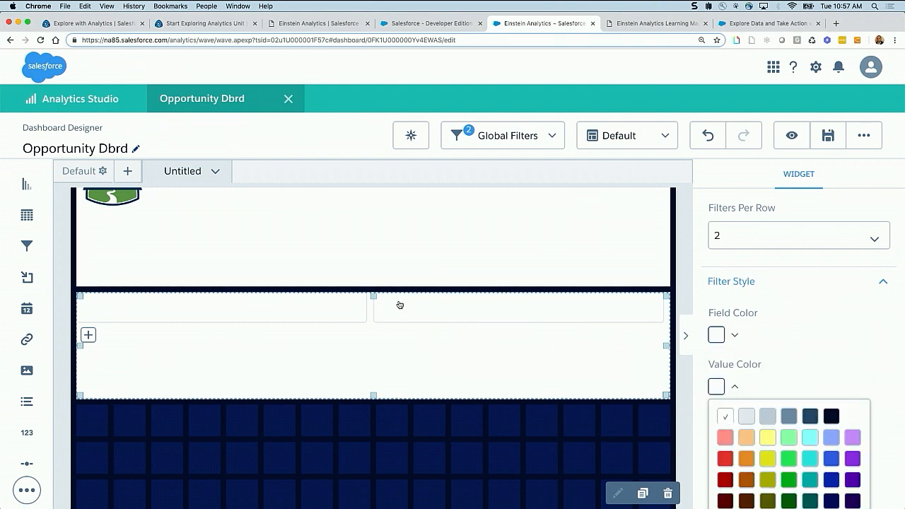
pyautogui.click(804, 357)
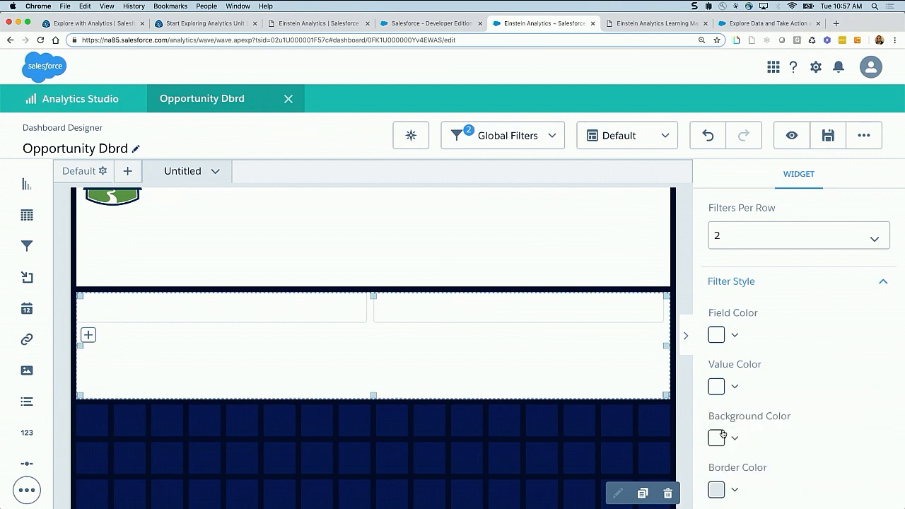
# Step: Set the filters' background colour to the darkest navy swatch
pyautogui.click(716, 438)
pyautogui.click(831, 360)
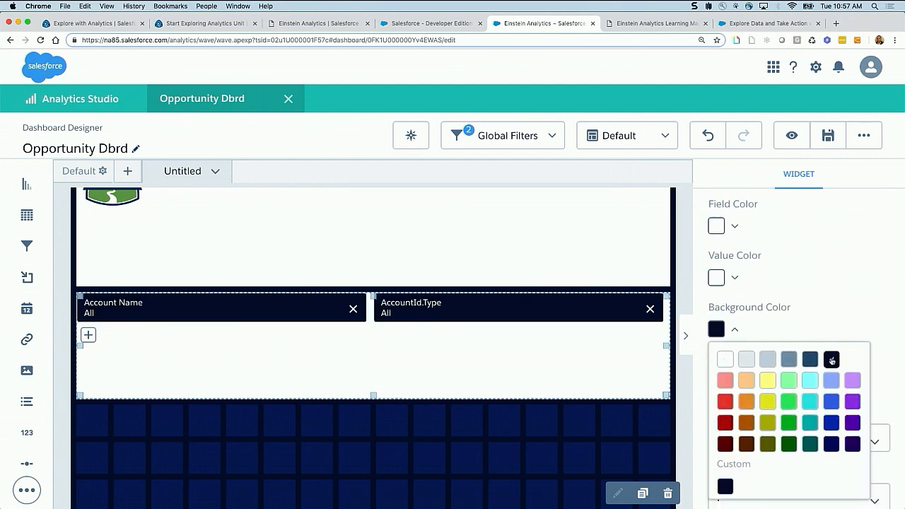
pyautogui.click(720, 332)
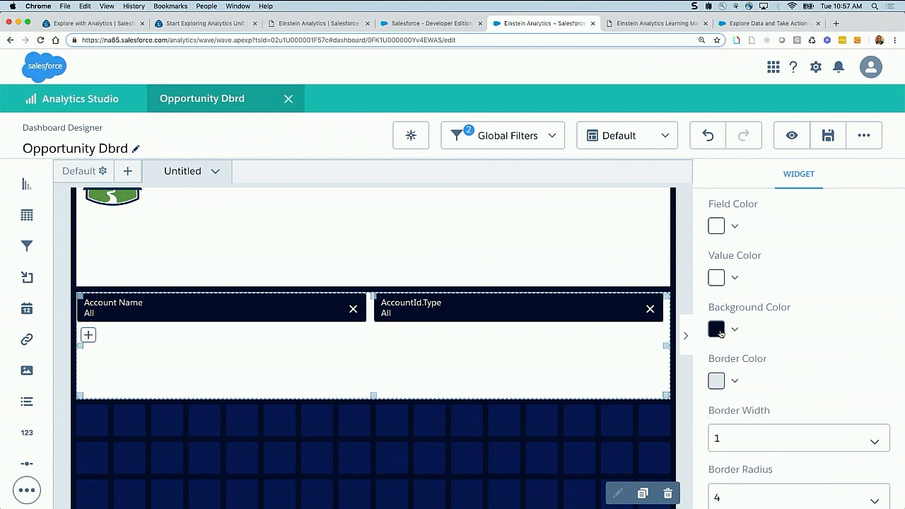
# Step: Give the Filters panel itself the same darkest navy background colour in its widget style
pyautogui.scroll(-3, 732, 350)
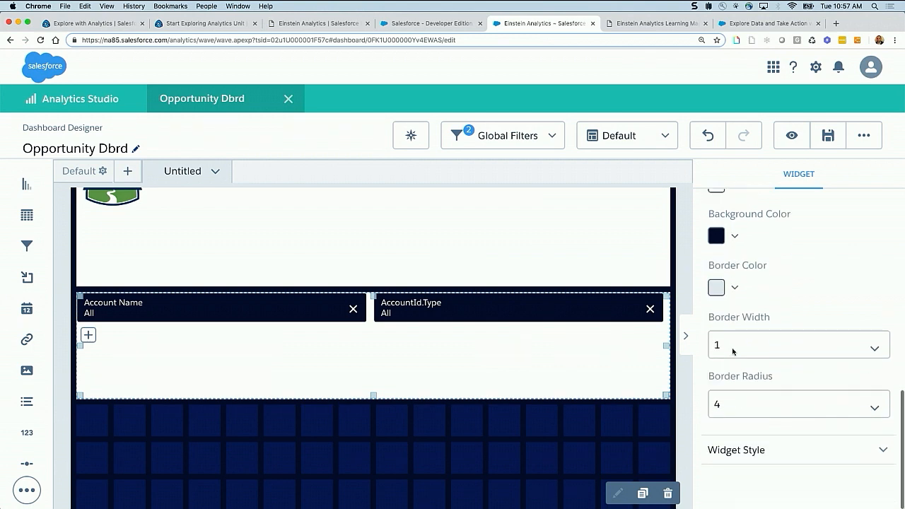
pyautogui.click(724, 453)
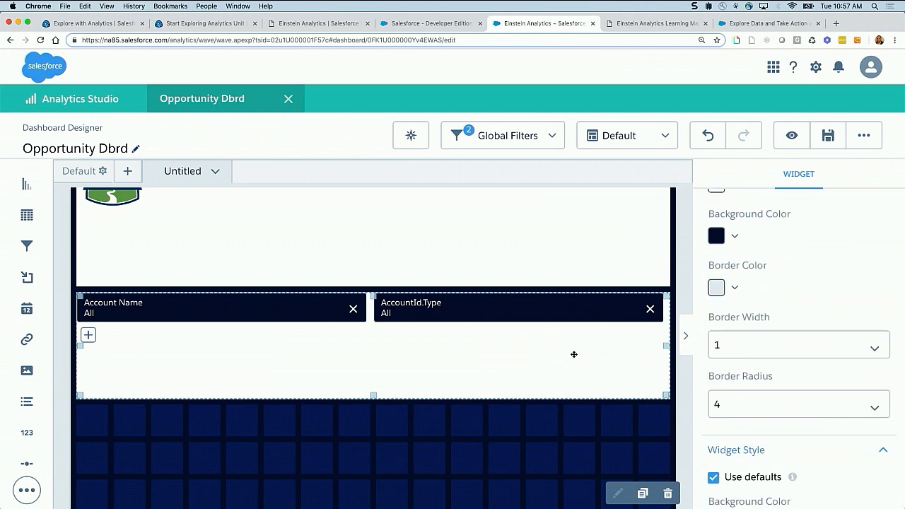
pyautogui.scroll(-5, 750, 441)
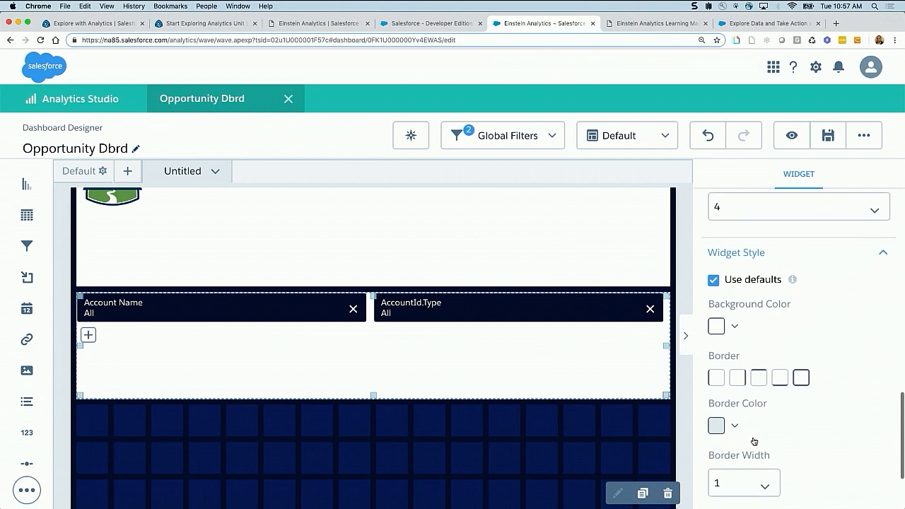
pyautogui.click(716, 326)
pyautogui.click(830, 356)
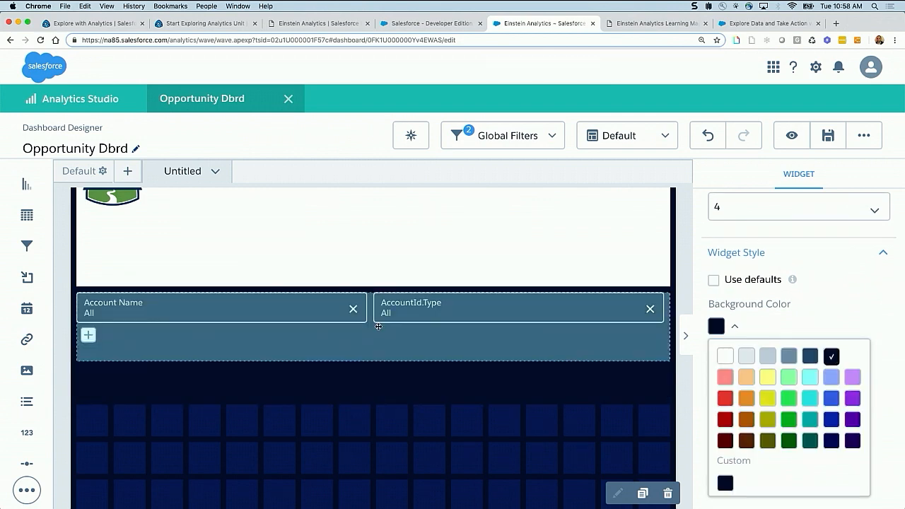
# Step: Shrink the Filters panel to the height of its single row of filters and save the dashboard
pyautogui.click(377, 320)
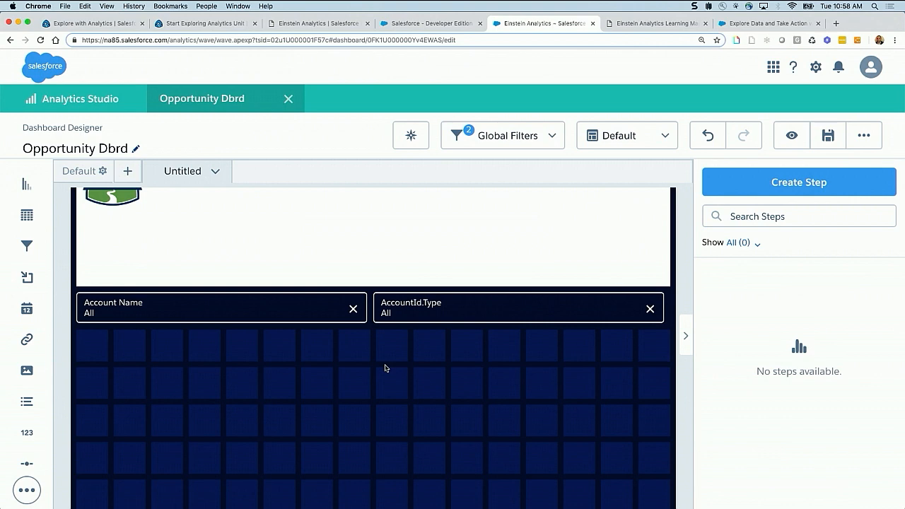
pyautogui.press('super+s')
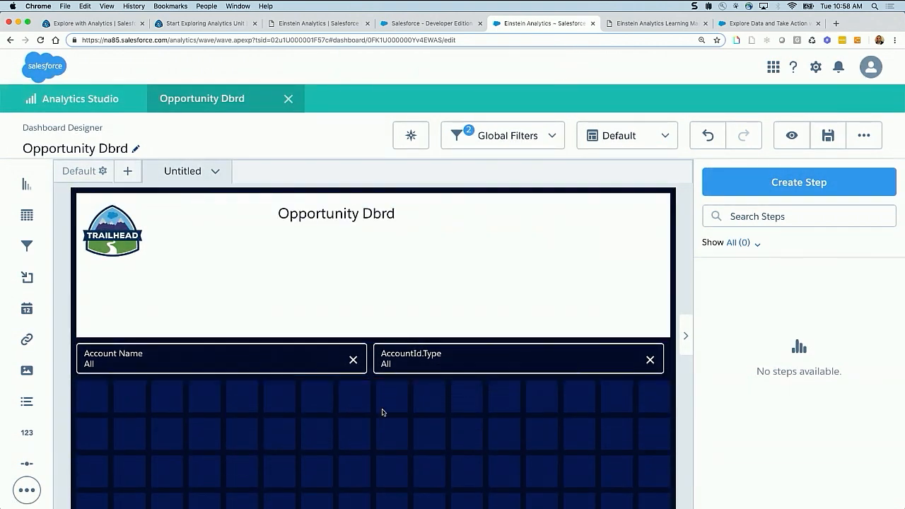
pyautogui.scroll(-3, 381, 413)
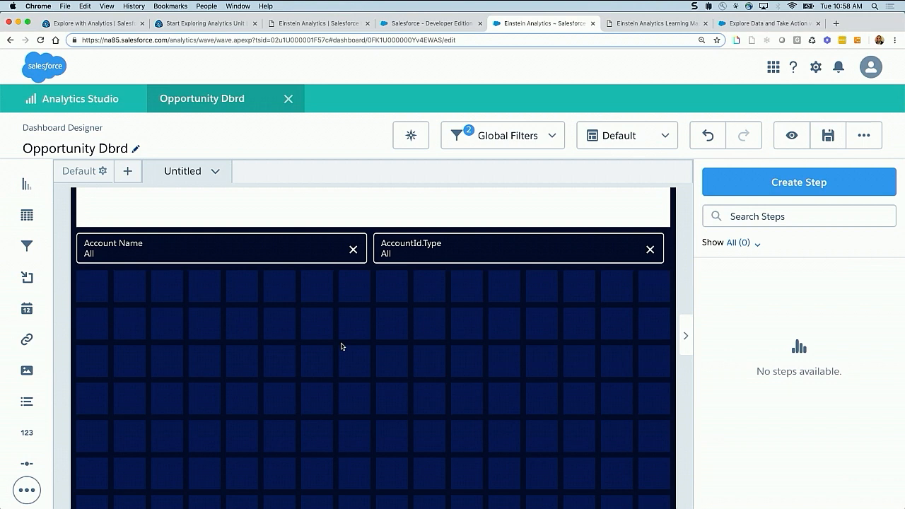
# Step: Create a new step from the OppOwnerAccnt dataset and label it amount_by_opp
pyautogui.click(801, 184)
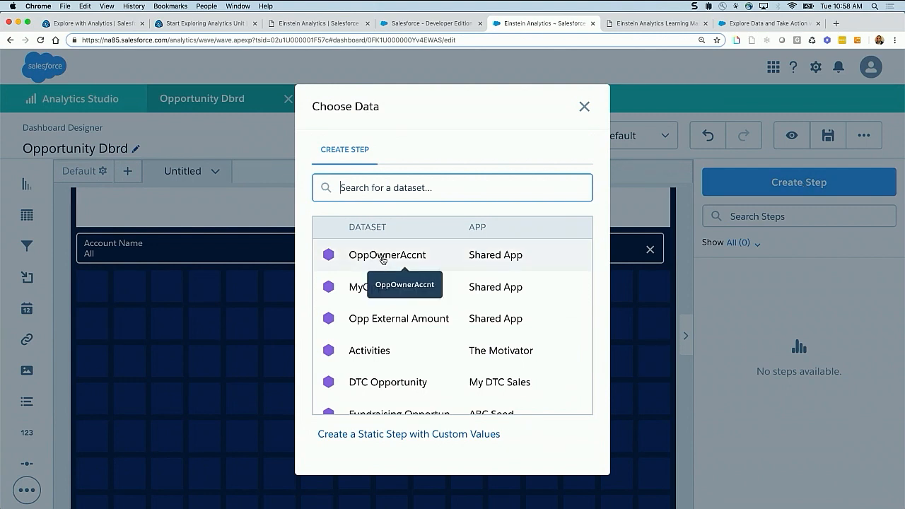
pyautogui.click(382, 260)
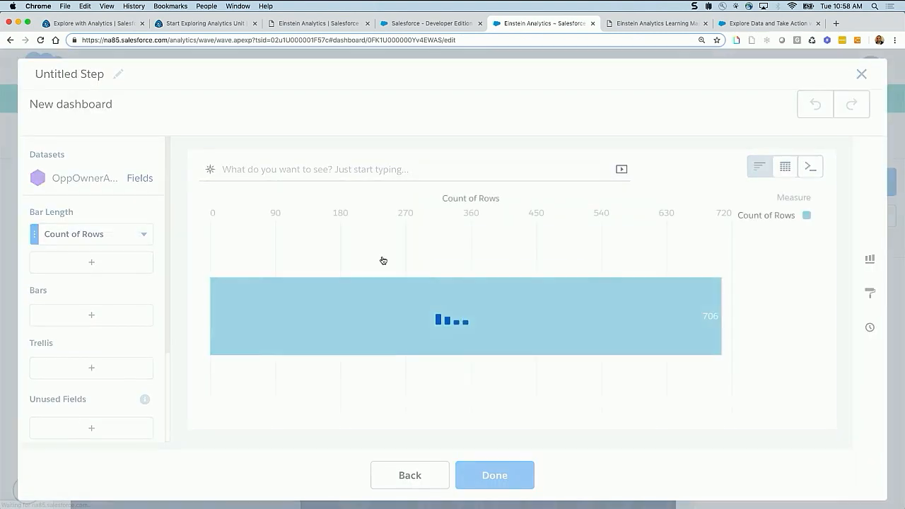
pyautogui.click(70, 77)
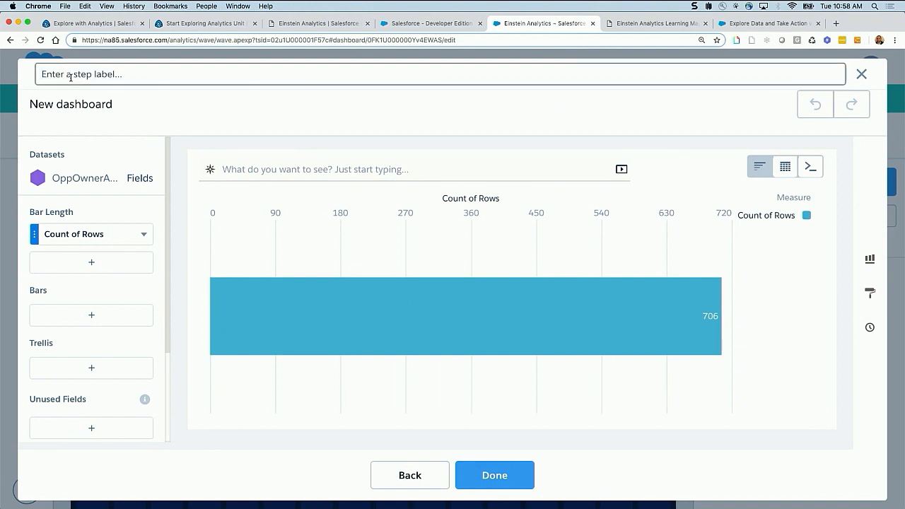
pyautogui.write('amount_by_opp')
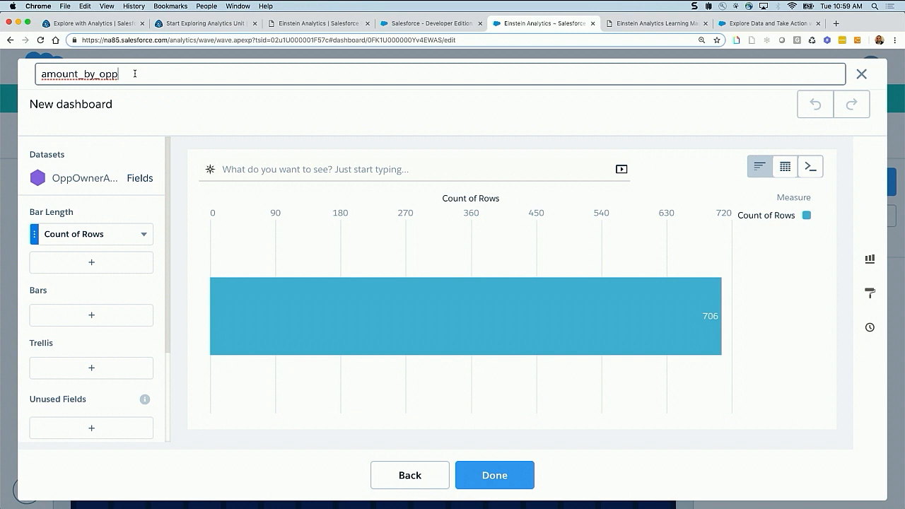
# Step: Set the bar length to Sum of Amount and group the bars by the opportunity Name field
pyautogui.scroll(-2, 71, 234)
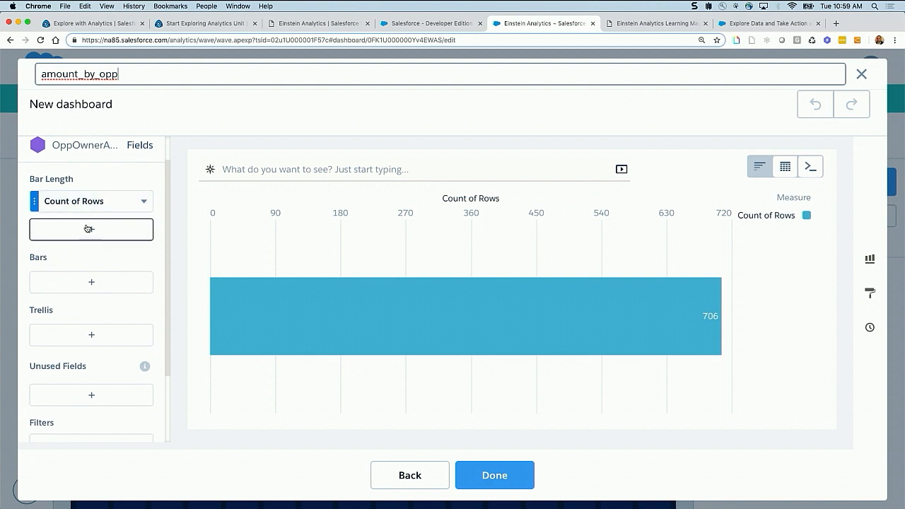
pyautogui.click(82, 203)
pyautogui.moveTo(173, 227)
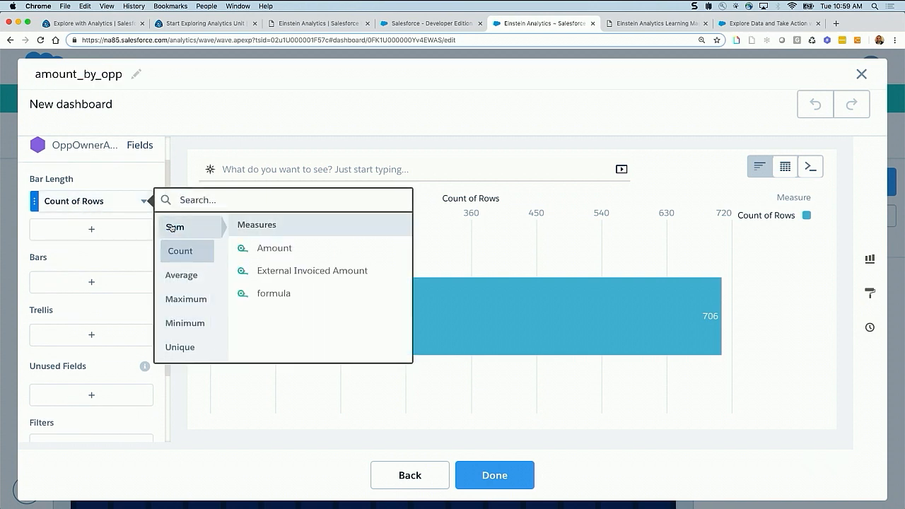
pyautogui.click(269, 247)
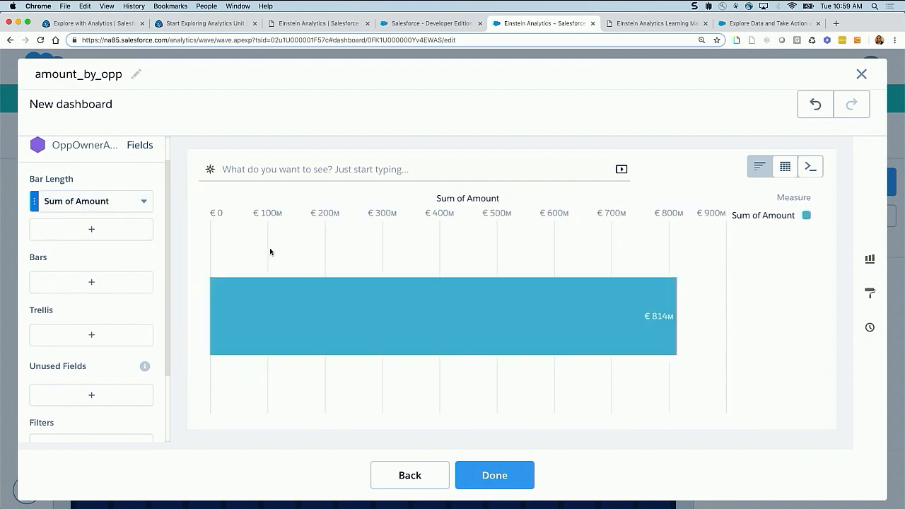
pyautogui.moveTo(288, 297)
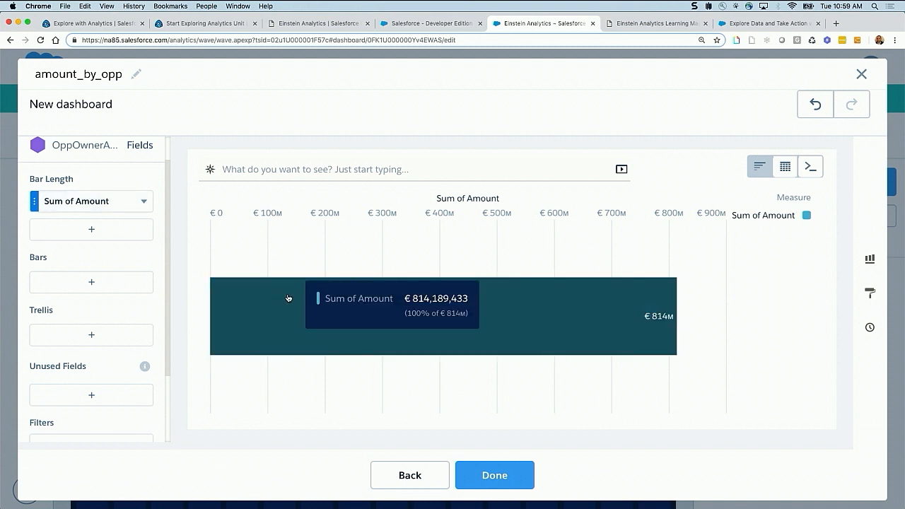
pyautogui.click(90, 283)
pyautogui.write('nam')
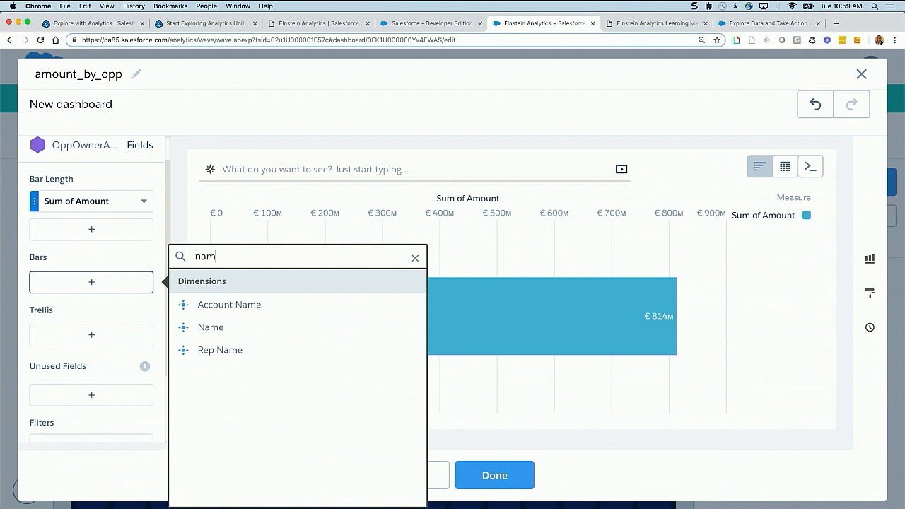
pyautogui.click(211, 326)
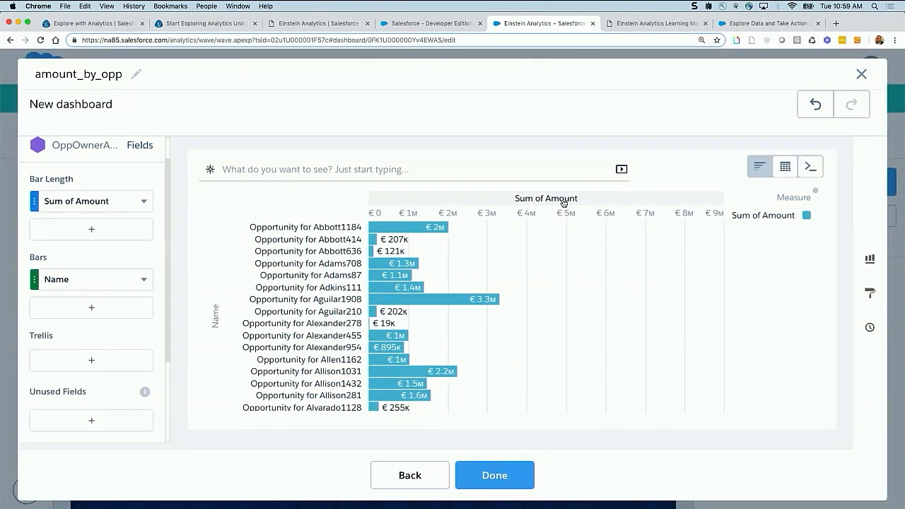
# Step: Sort the bars by Sum of Amount in descending order and finish the amount_by_opp step
pyautogui.click(563, 202)
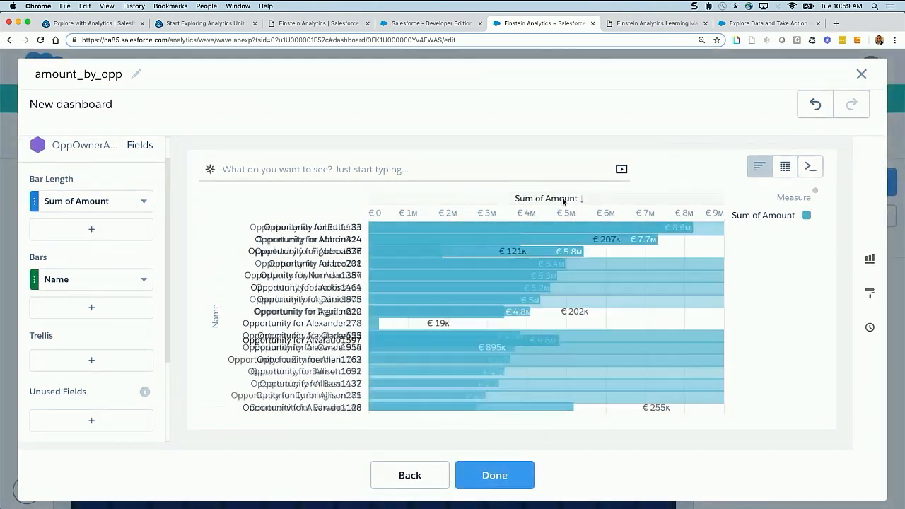
pyautogui.click(572, 201)
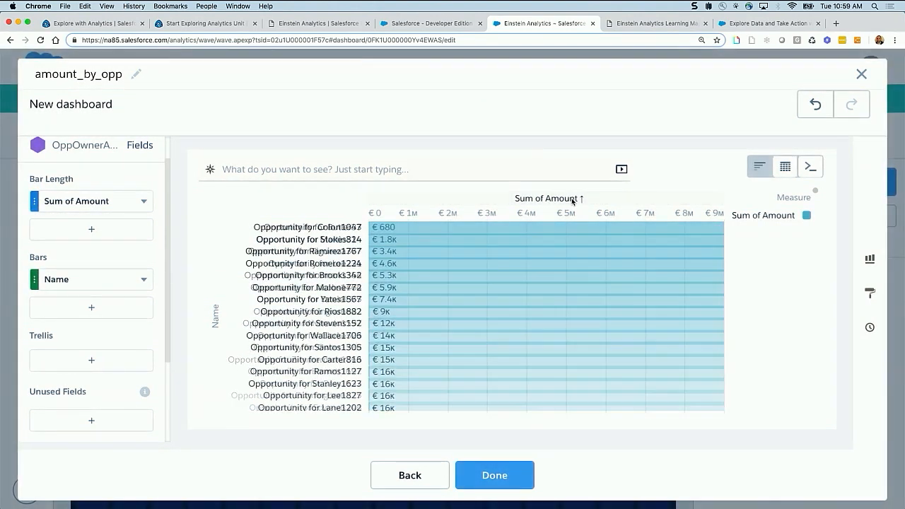
pyautogui.click(573, 199)
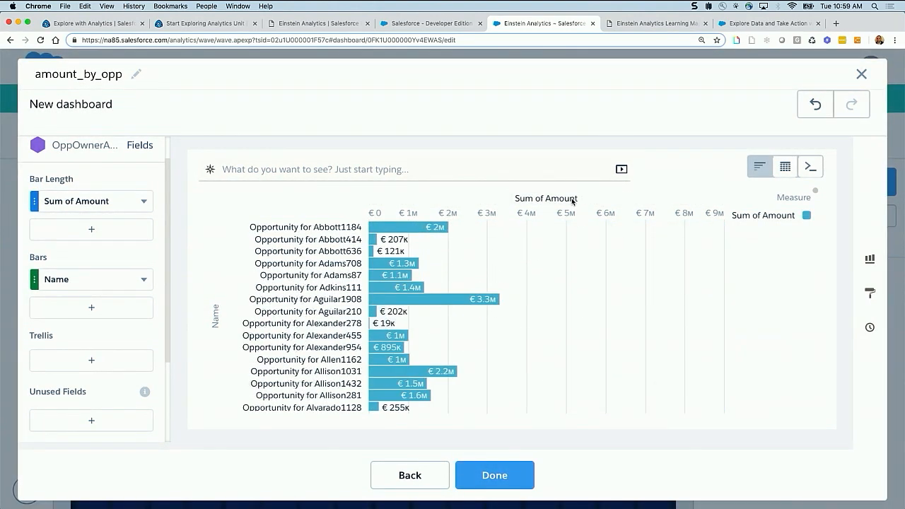
pyautogui.click(572, 201)
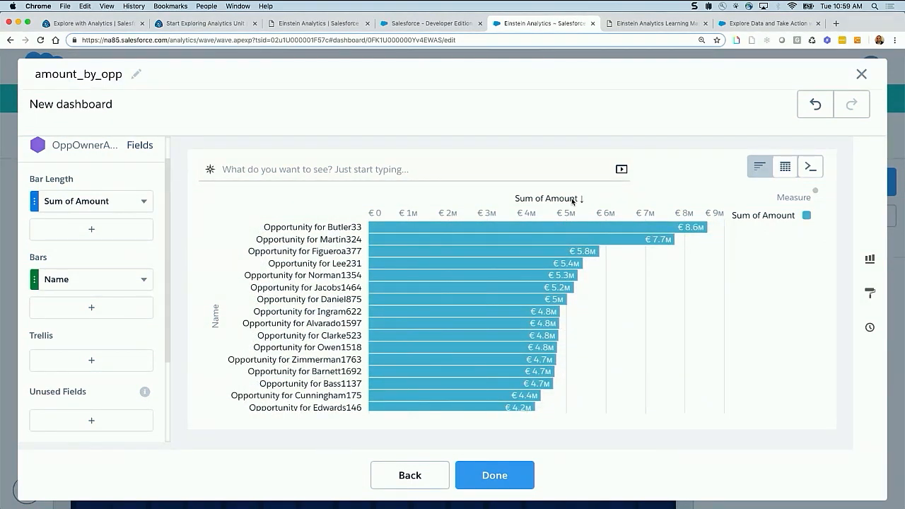
pyautogui.click(492, 476)
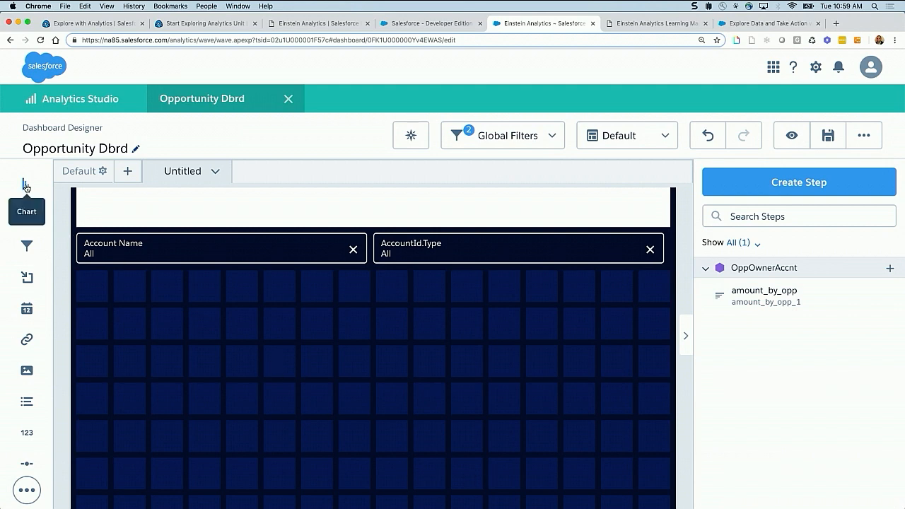
# Step: Add a chart widget below the filters, enlarge it to about five by five grid cells, and assign the amount_by_opp step to it
pyautogui.moveTo(27, 187); pyautogui.dragTo(279, 350)
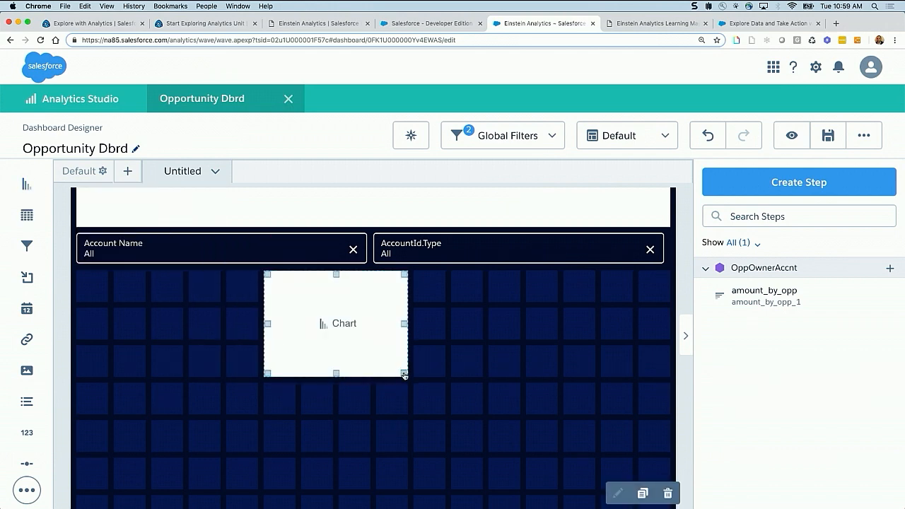
pyautogui.moveTo(405, 377); pyautogui.dragTo(430, 427)
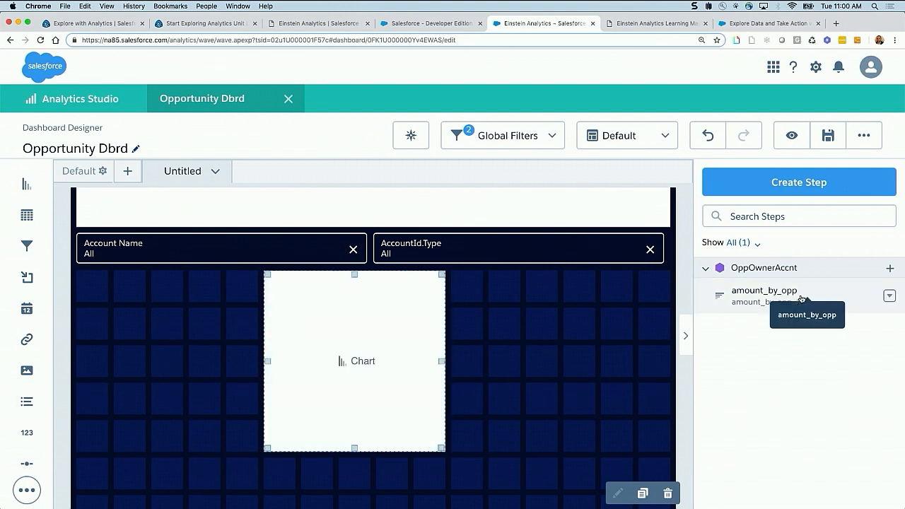
pyautogui.moveTo(799, 297); pyautogui.dragTo(409, 331)
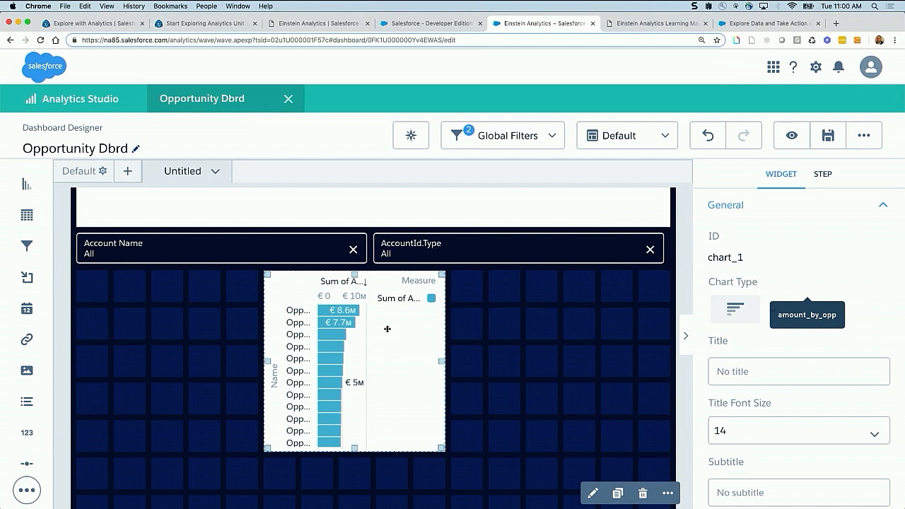
pyautogui.click(509, 350)
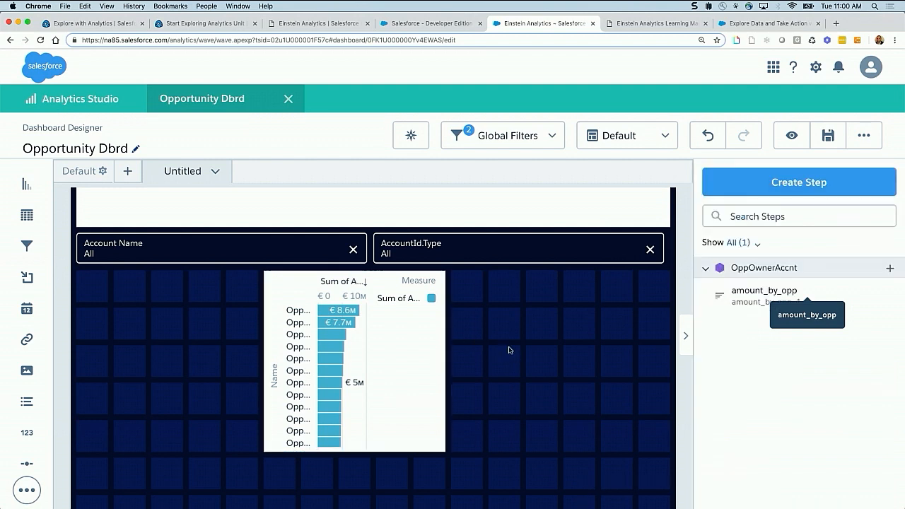
# Step: Review the filtering and selection type options in the step properties of the amount_by_opp chart
pyautogui.click(382, 322)
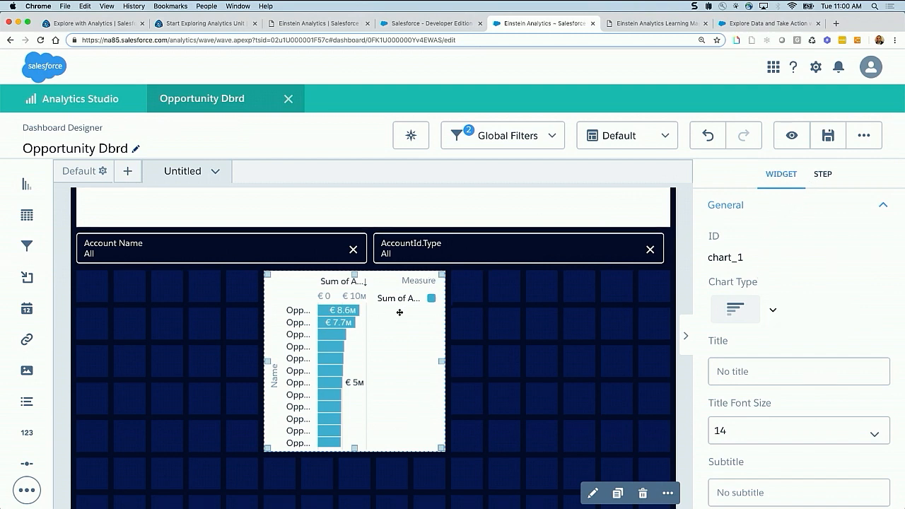
pyautogui.click(822, 174)
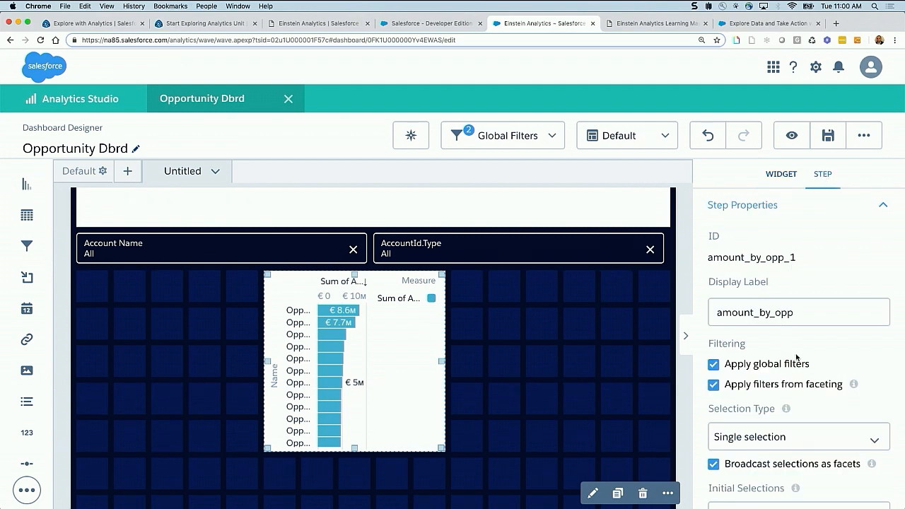
pyautogui.scroll(-3, 797, 355)
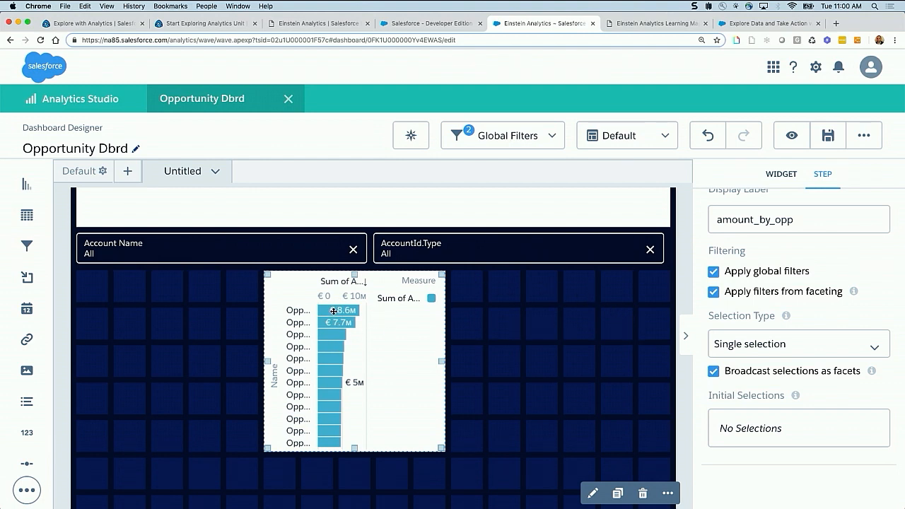
pyautogui.click(778, 345)
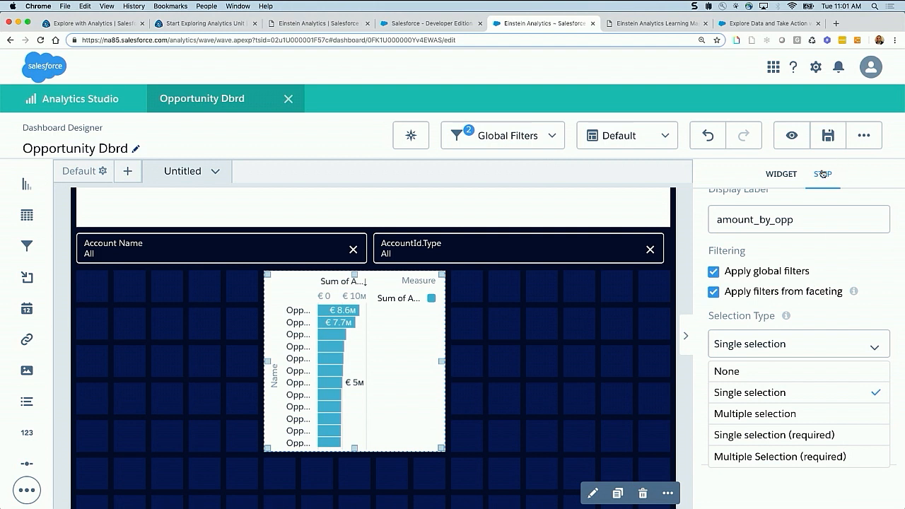
# Step: Give the bar chart widget the title "Amount by Opp"
pyautogui.click(788, 175)
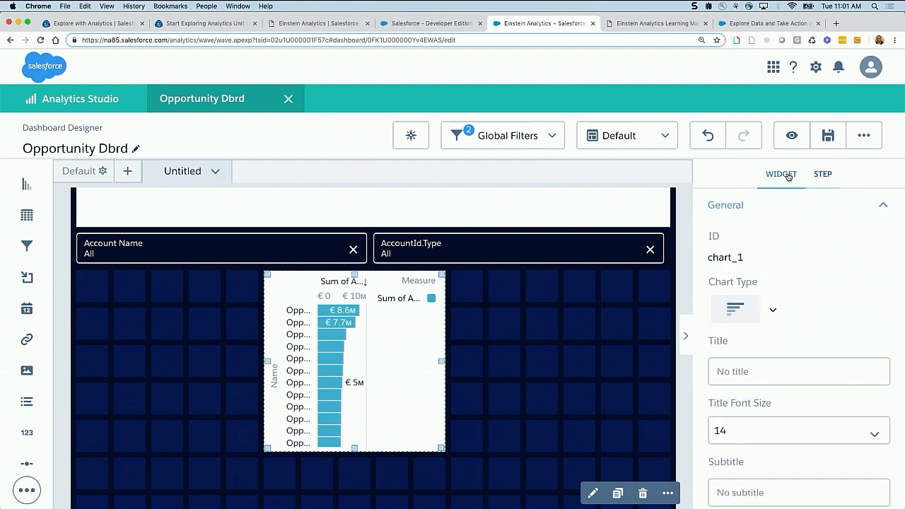
pyautogui.scroll(-3, 797, 360)
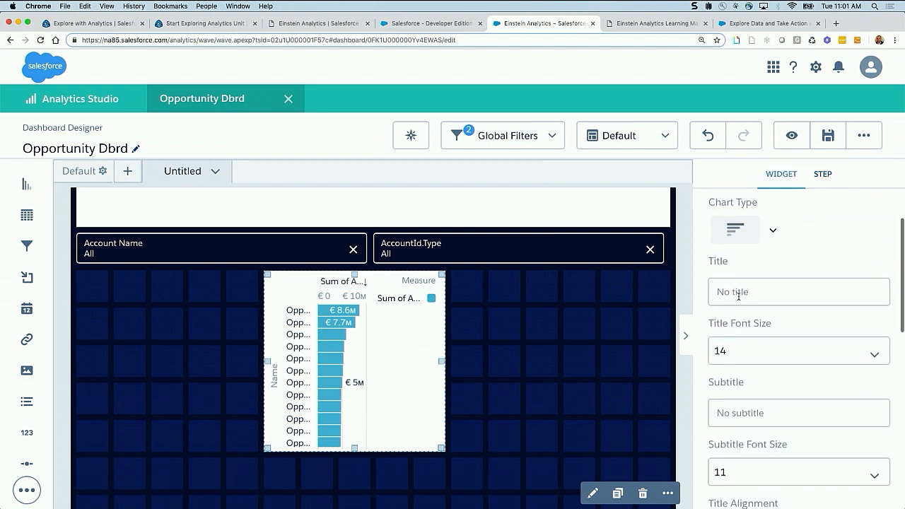
pyautogui.write('Amount By')
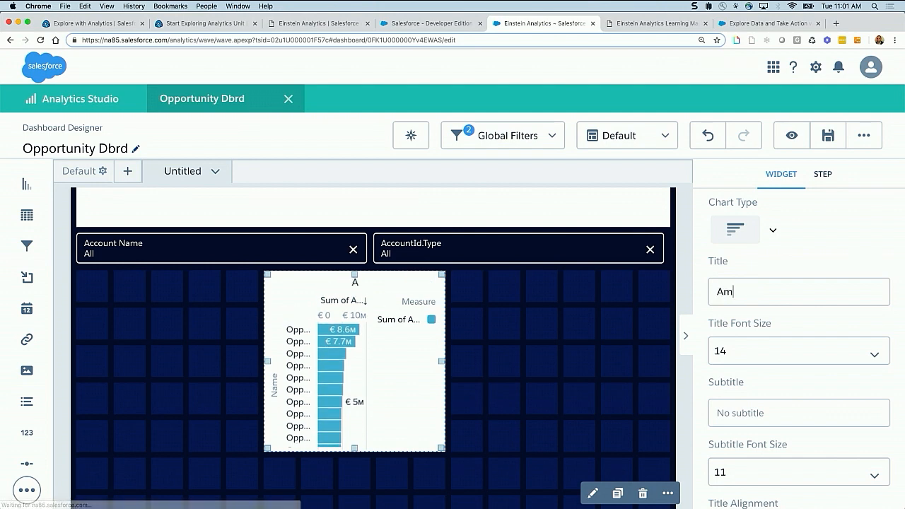
pyautogui.press('BackSpace')
pyautogui.press('BackSpace')
pyautogui.press('BackSpace')
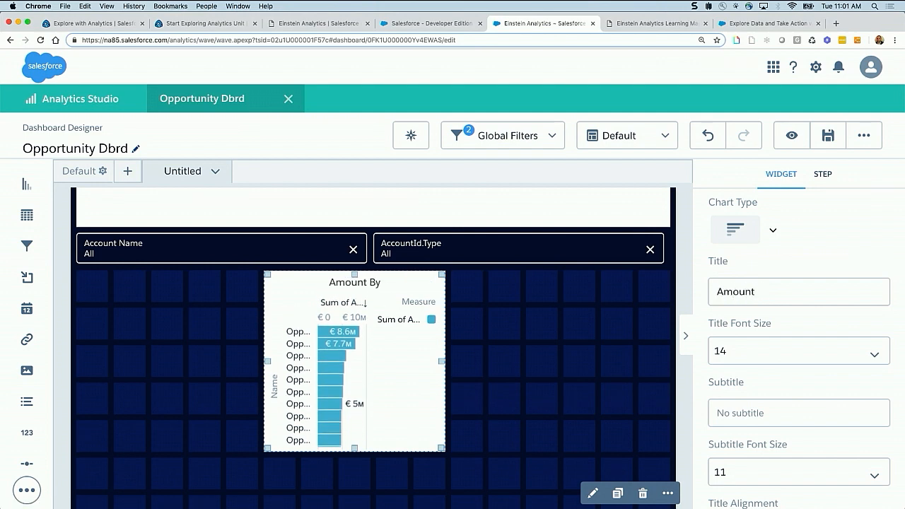
pyautogui.write('by Opp')
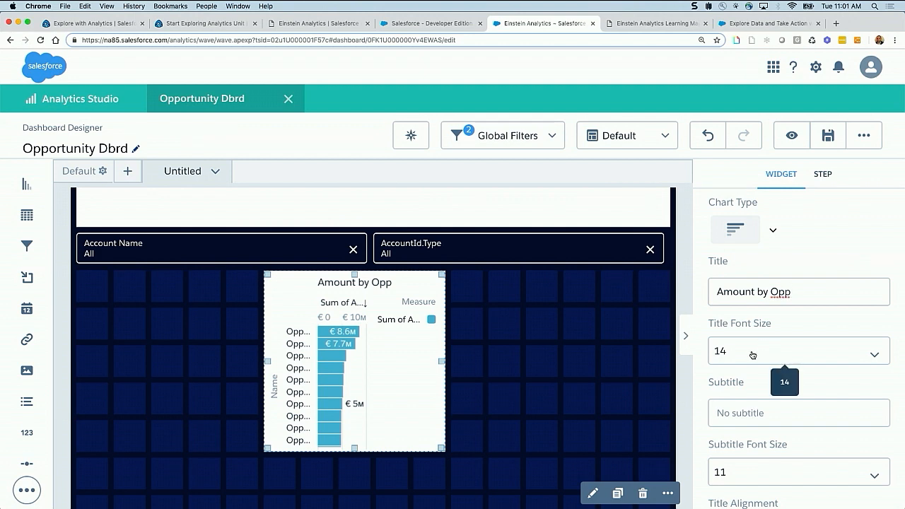
# Step: Hide the Y-axis title of the Amount by Opp chart
pyautogui.scroll(-5, 752, 355)
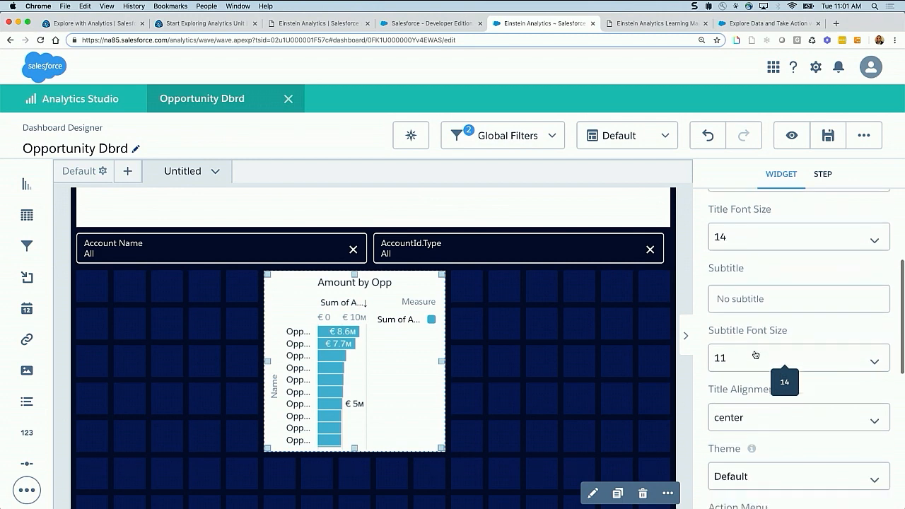
pyautogui.scroll(-1, 754, 354)
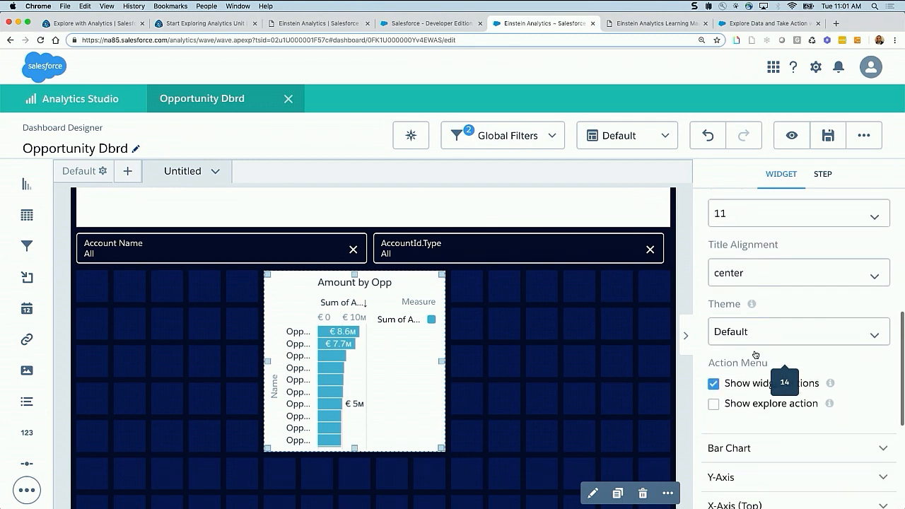
pyautogui.scroll(-3, 755, 354)
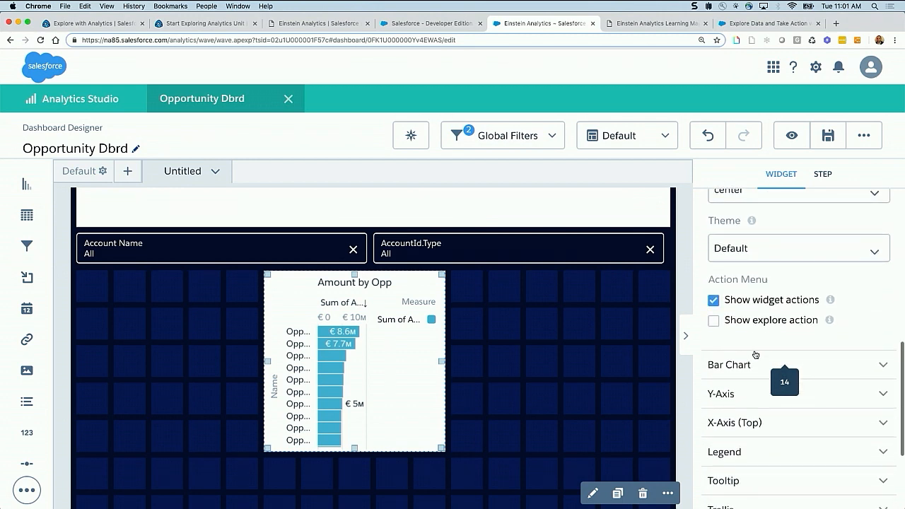
pyautogui.scroll(-3, 755, 355)
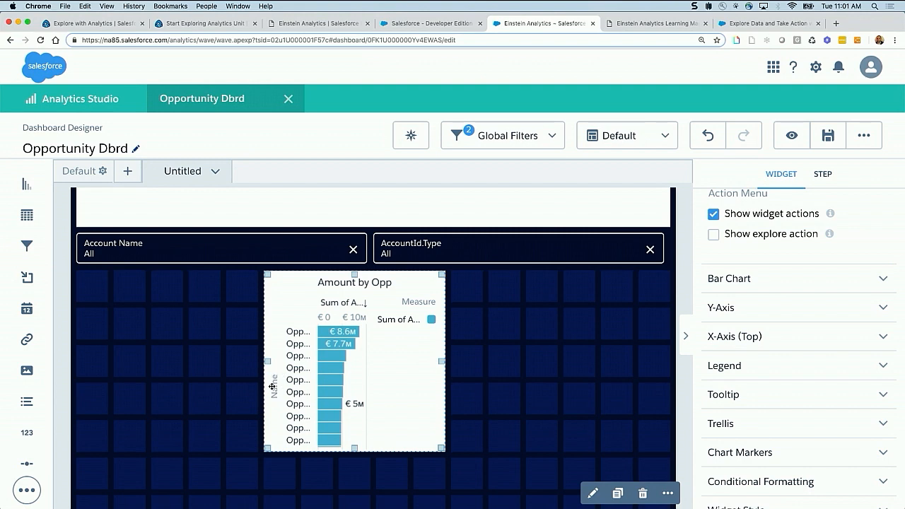
pyautogui.click(736, 305)
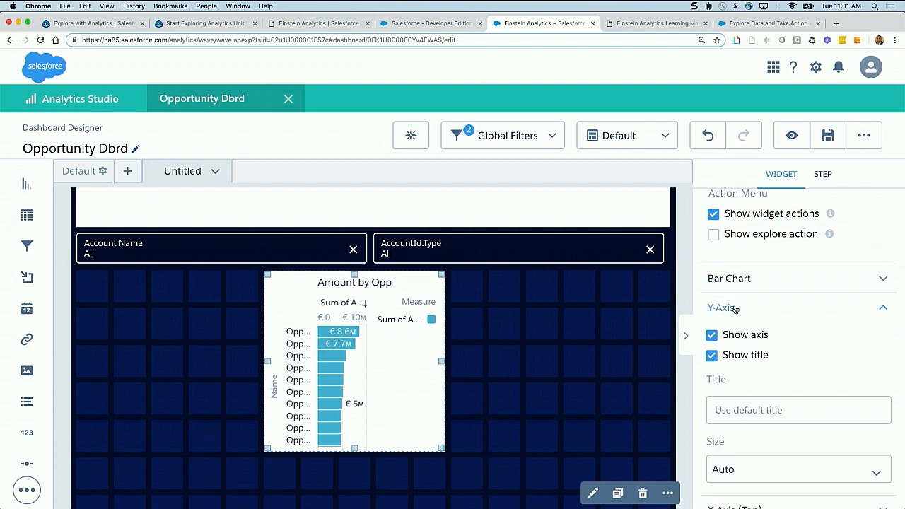
pyautogui.click(713, 356)
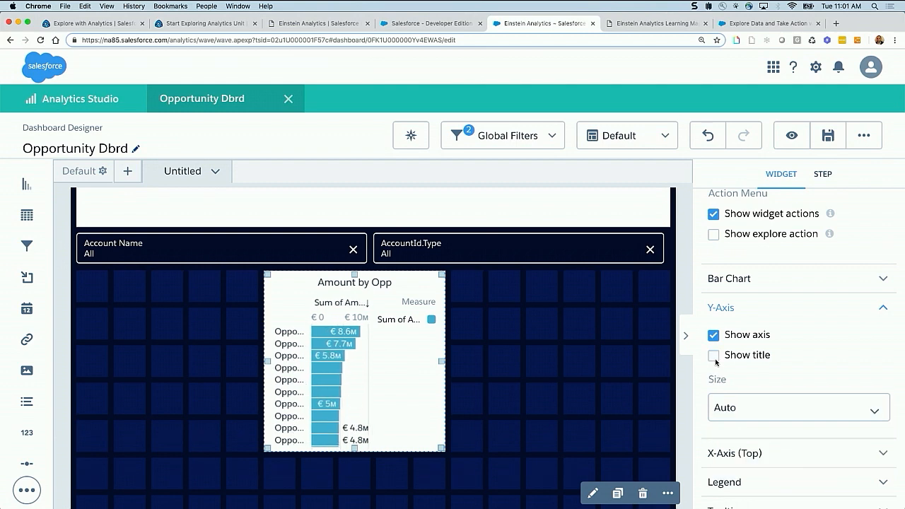
# Step: Hide the legend of the Amount by Opp chart
pyautogui.scroll(-1, 728, 394)
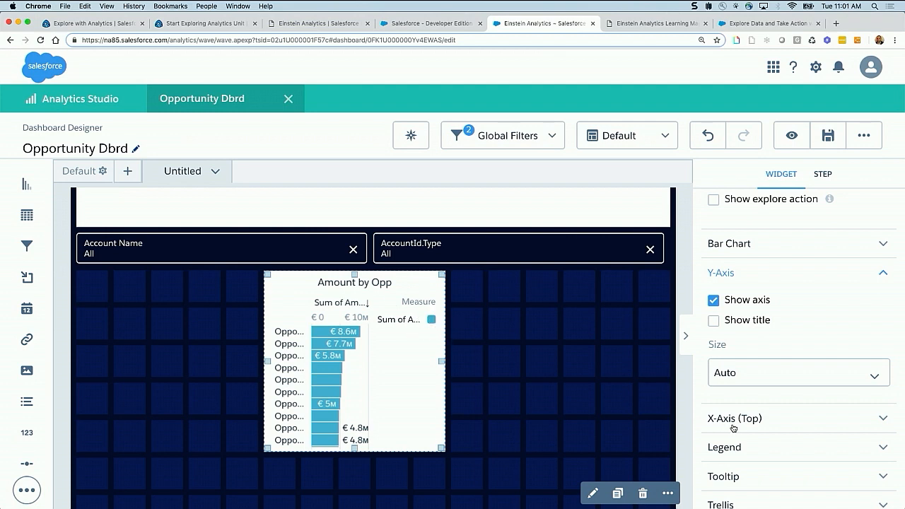
pyautogui.scroll(-3, 734, 428)
pyautogui.click(728, 360)
pyautogui.scroll(-1, 721, 353)
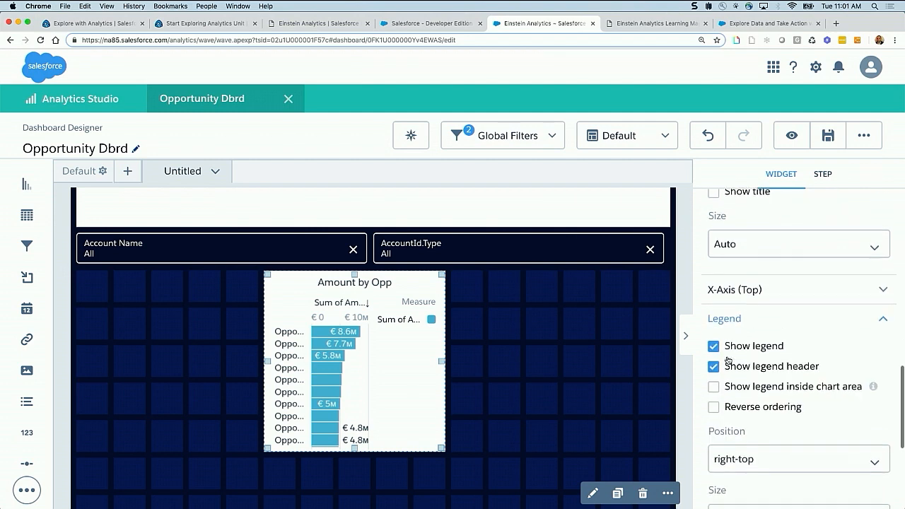
pyautogui.click(713, 346)
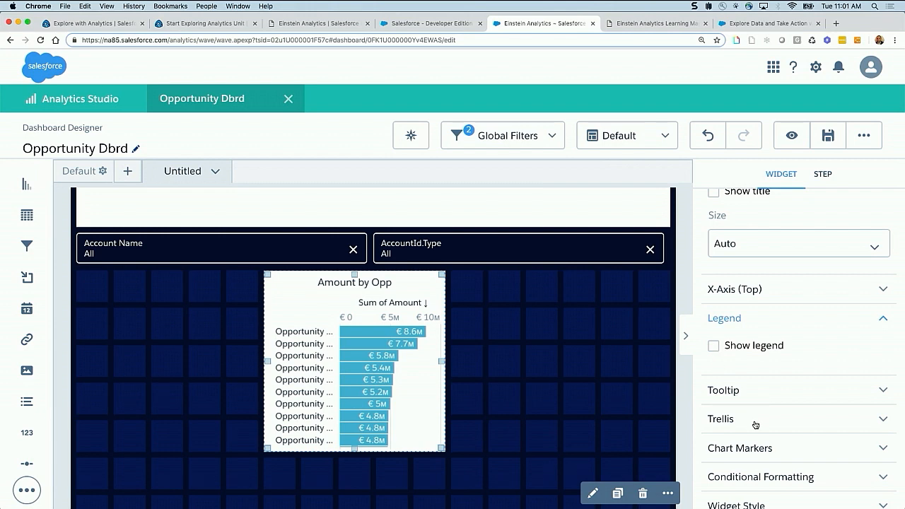
# Step: Set the Amount by Opp chart's widget background color to the darkest navy swatch
pyautogui.scroll(-2, 755, 423)
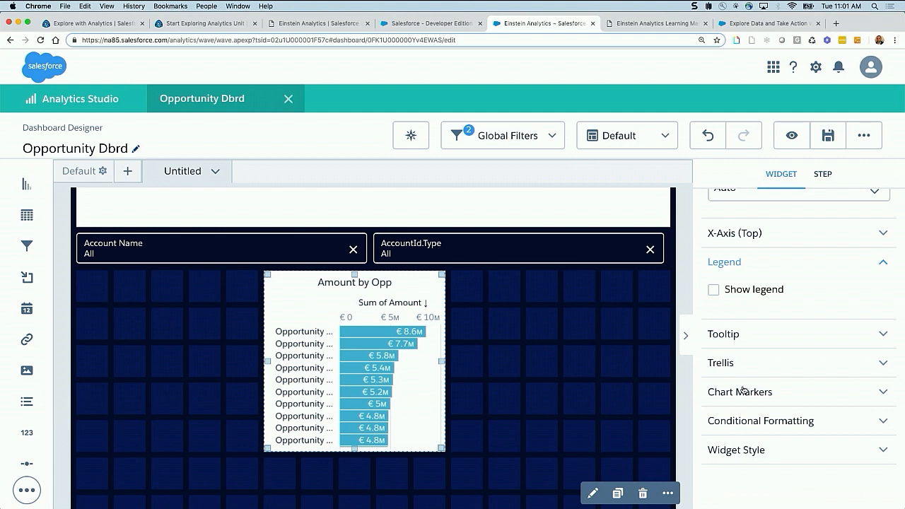
pyautogui.scroll(5, 742, 389)
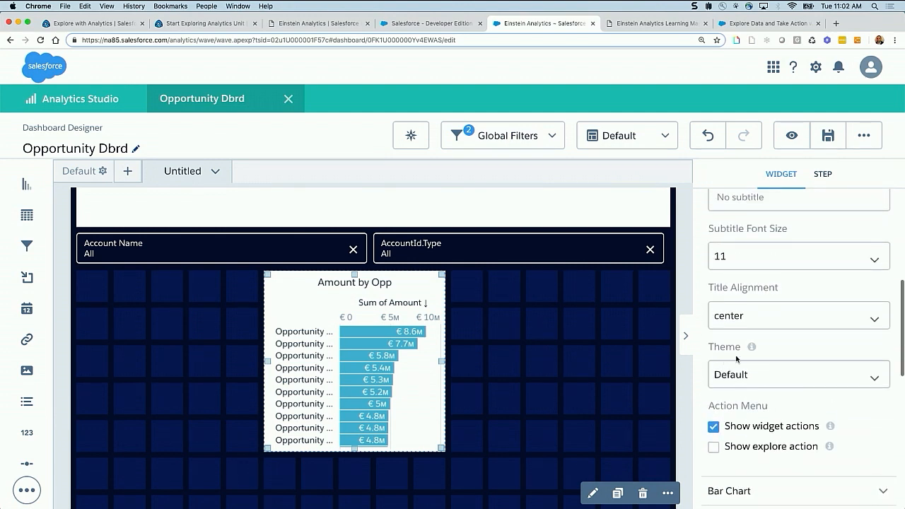
pyautogui.scroll(-5, 747, 417)
pyautogui.click(736, 458)
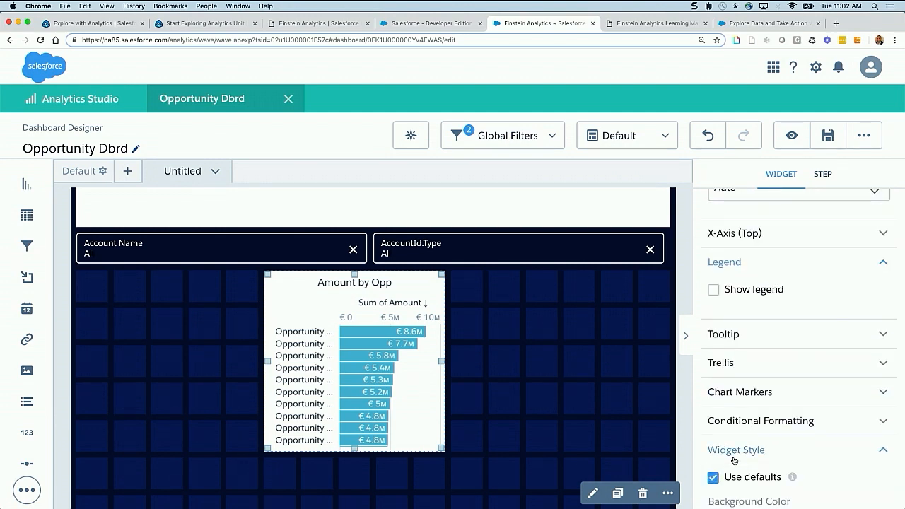
pyautogui.scroll(-3, 735, 461)
pyautogui.click(724, 415)
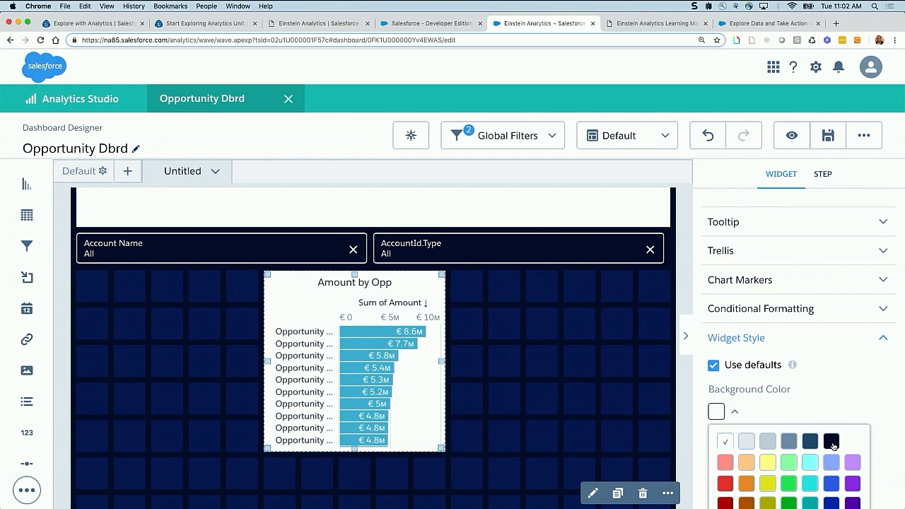
pyautogui.click(831, 442)
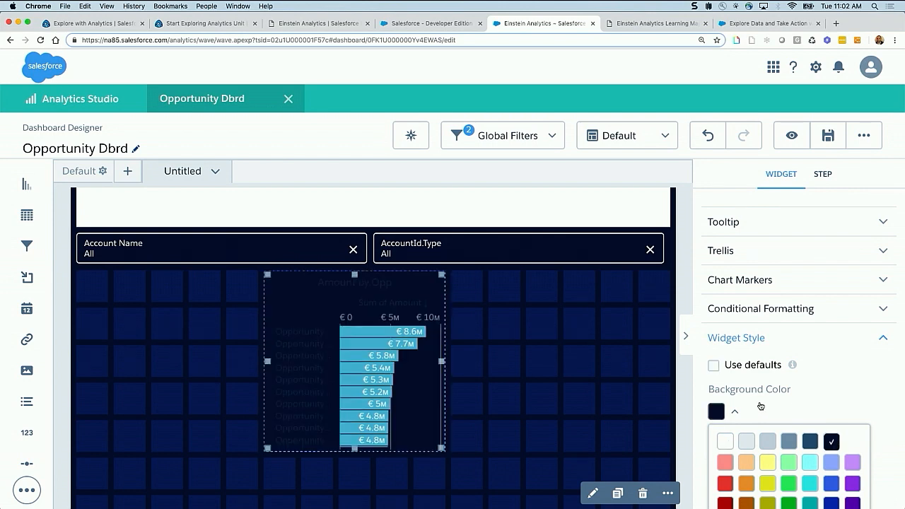
# Step: Apply the Dark theme to the Amount by Opp chart
pyautogui.scroll(5, 760, 405)
pyautogui.scroll(5, 760, 405)
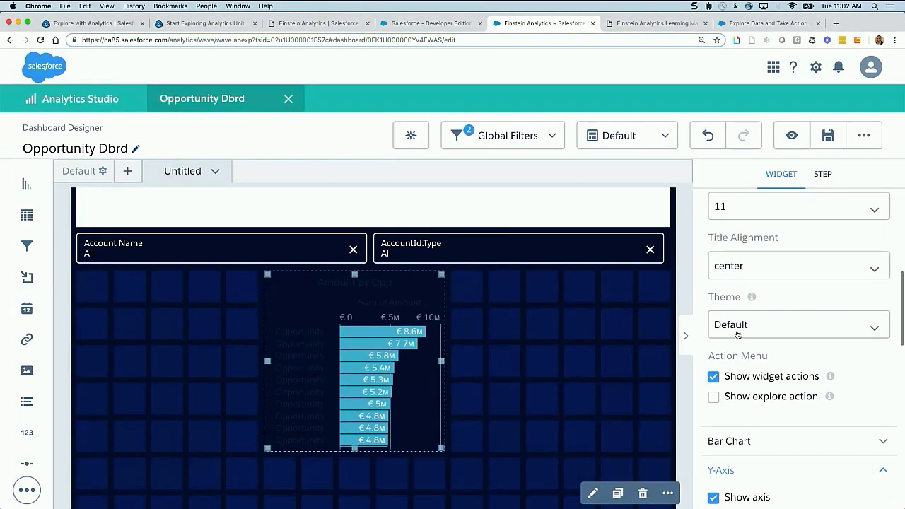
pyautogui.click(738, 332)
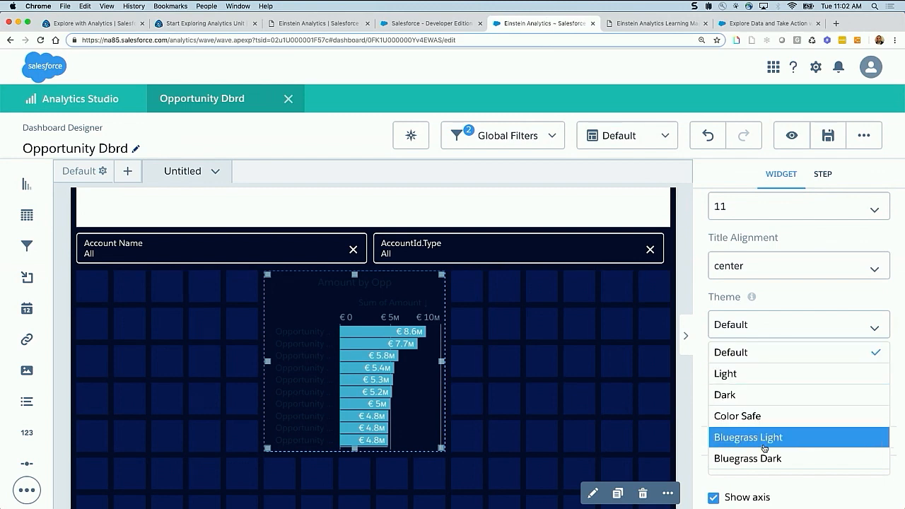
pyautogui.scroll(-5, 764, 447)
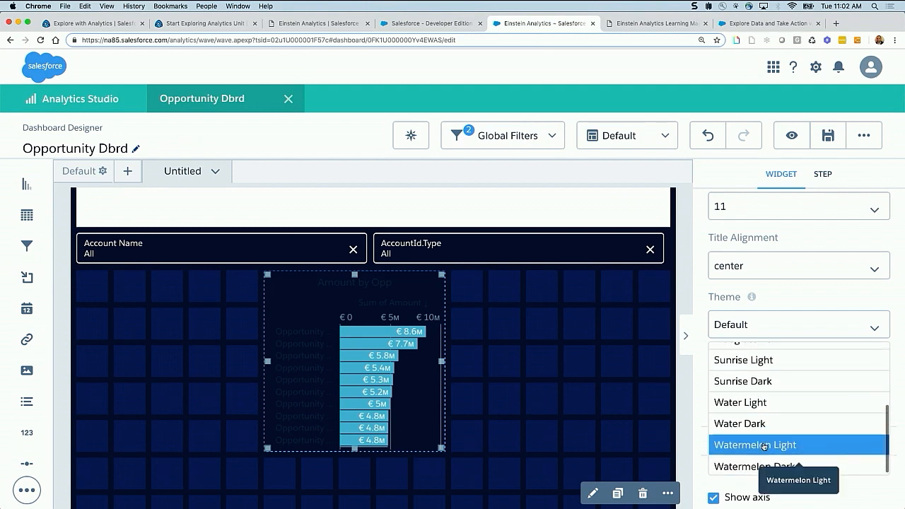
pyautogui.scroll(5, 763, 447)
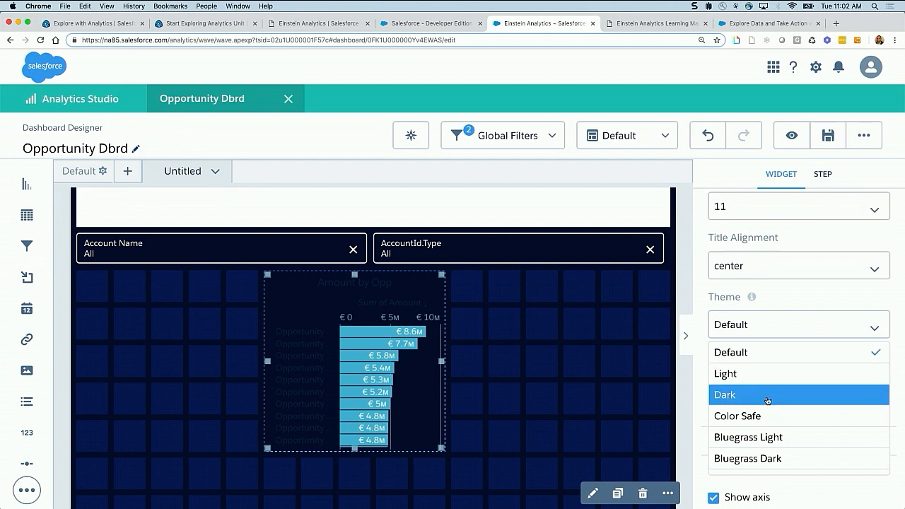
pyautogui.click(765, 398)
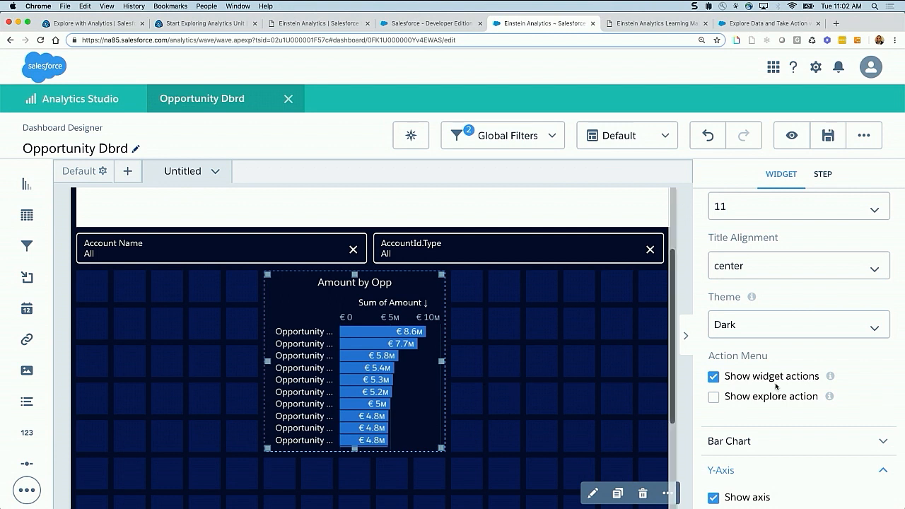
# Step: Add a reference line to the top X-axis of the Amount by Opp chart
pyautogui.scroll(-3, 810, 405)
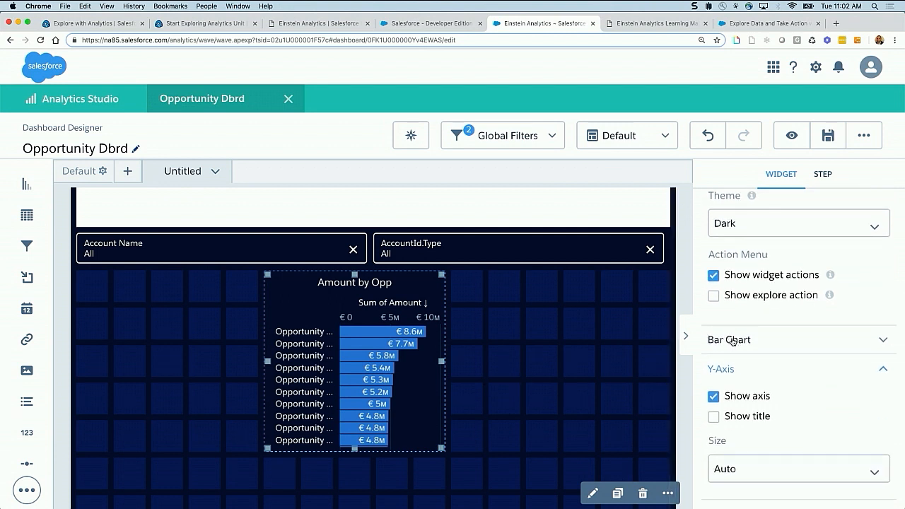
pyautogui.scroll(-2, 822, 397)
pyautogui.scroll(-2, 822, 398)
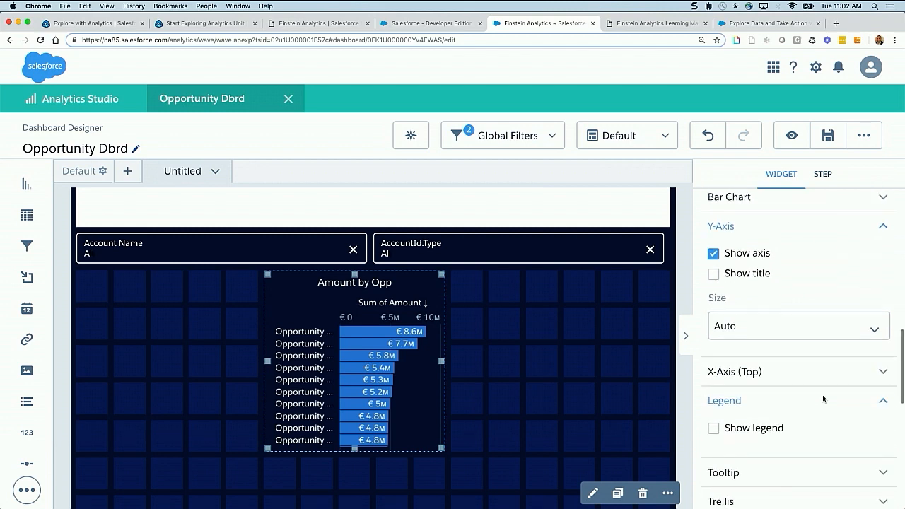
pyautogui.click(744, 372)
pyautogui.scroll(-1, 758, 413)
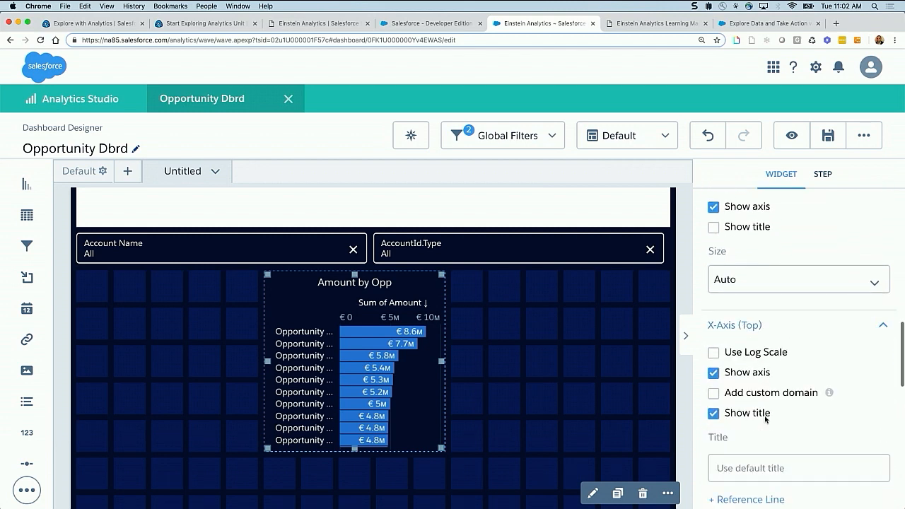
pyautogui.scroll(-2, 742, 427)
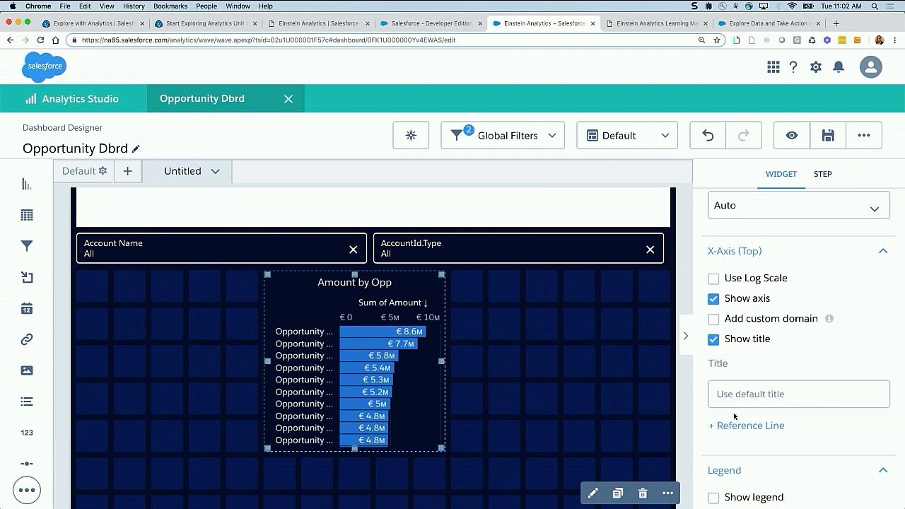
pyautogui.click(713, 425)
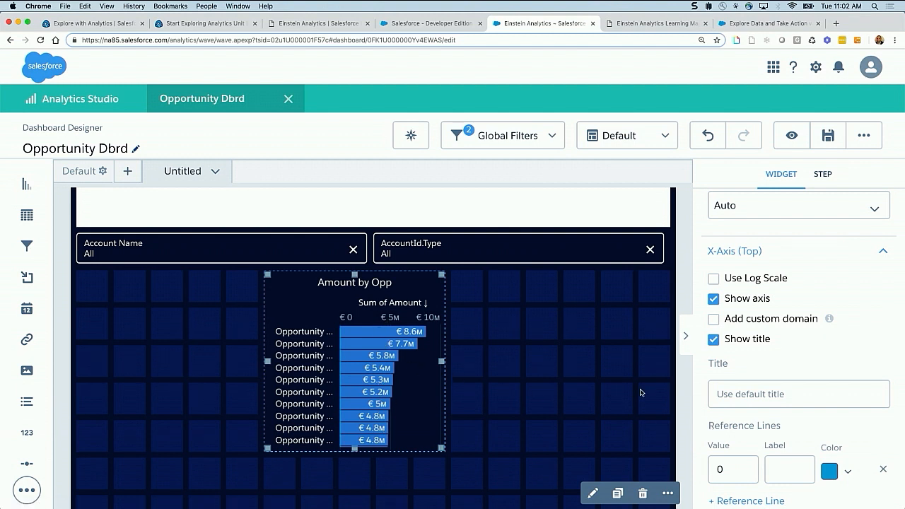
# Step: Set the X-axis reference line's value to 5000000 and its label to "Goal"
pyautogui.scroll(-1, 778, 421)
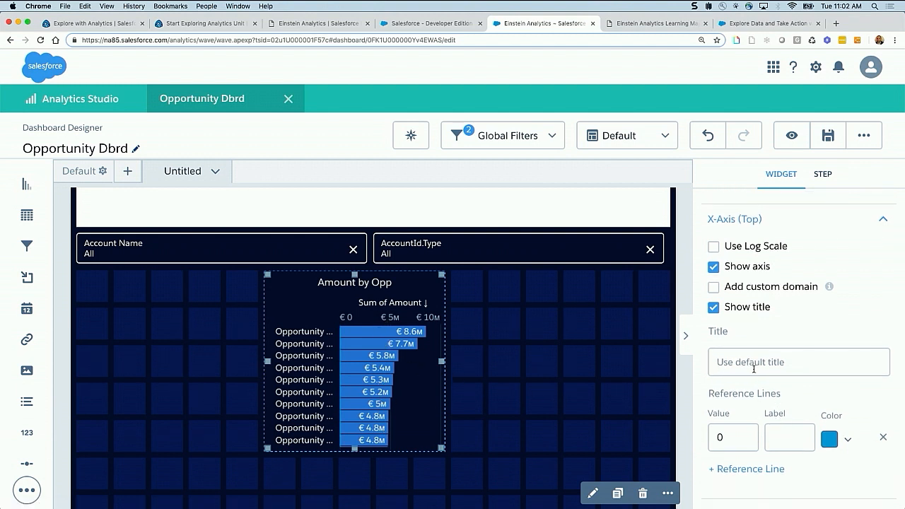
pyautogui.write('Goal')
pyautogui.press('BackSpace')
pyautogui.press('BackSpace')
pyautogui.press('BackSpace')
pyautogui.press('BackSpace')
pyautogui.write('5')
pyautogui.write('000000')
pyautogui.click(777, 440)
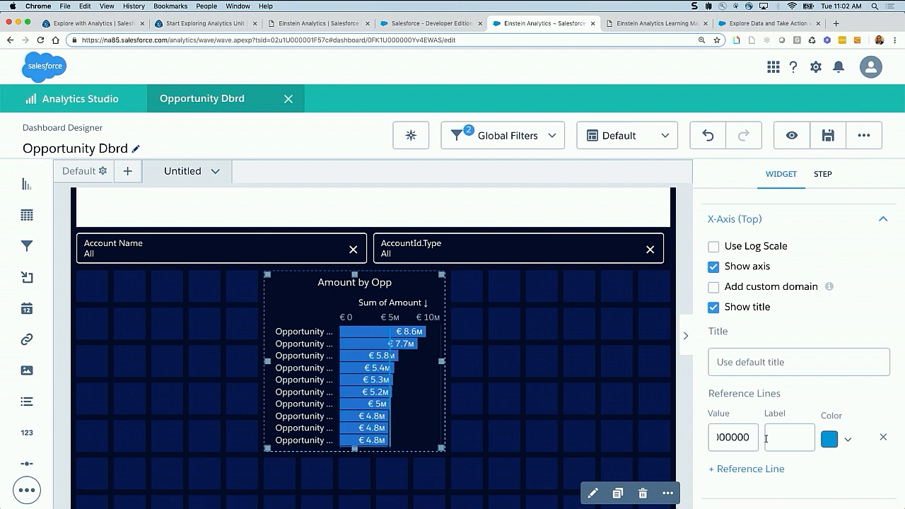
pyautogui.write('Goal')
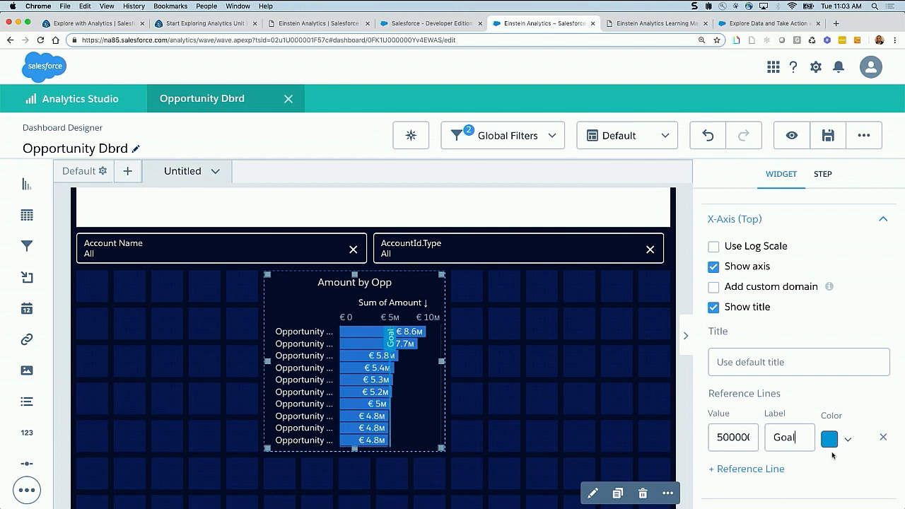
# Step: Color the Goal reference line with the medium red swatch
pyautogui.click(836, 442)
pyautogui.scroll(-2, 836, 443)
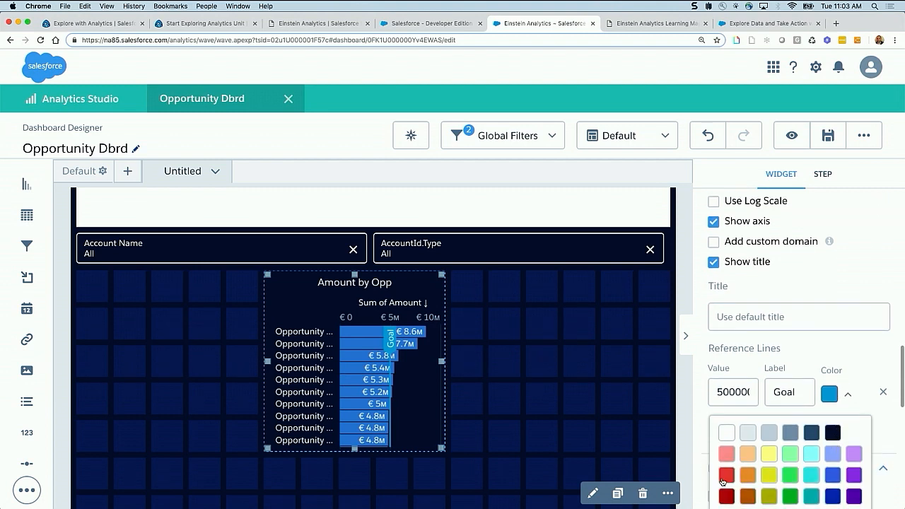
pyautogui.click(726, 474)
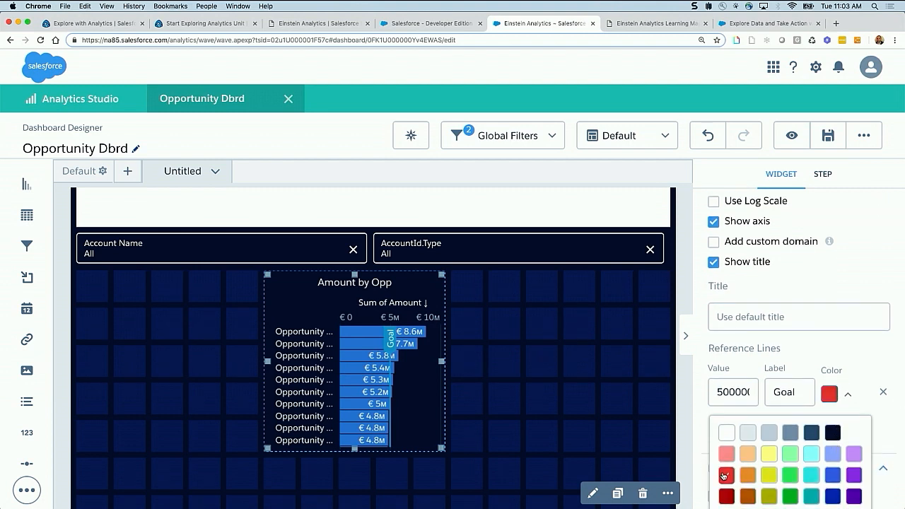
pyautogui.click(865, 362)
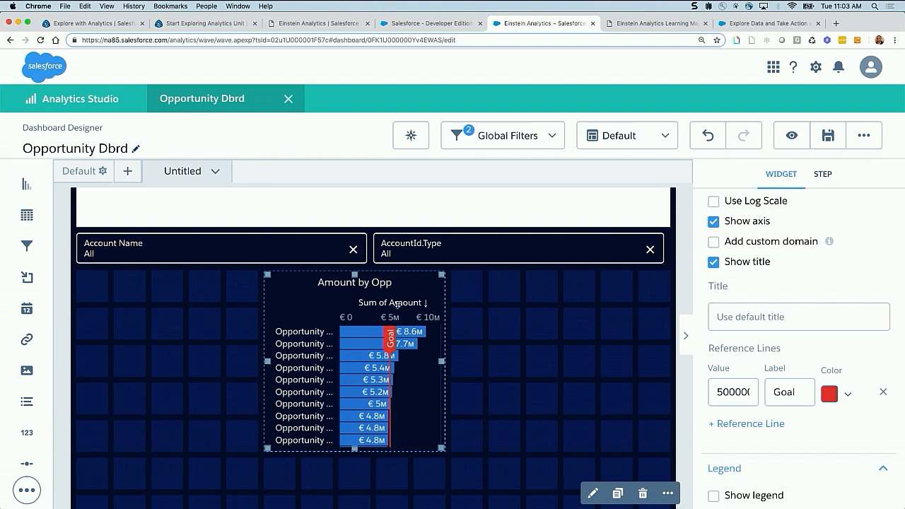
# Step: Title the Amount by Opp chart's X-axis "Opp Amount" and save the dashboard
pyautogui.write('Opp Amount')
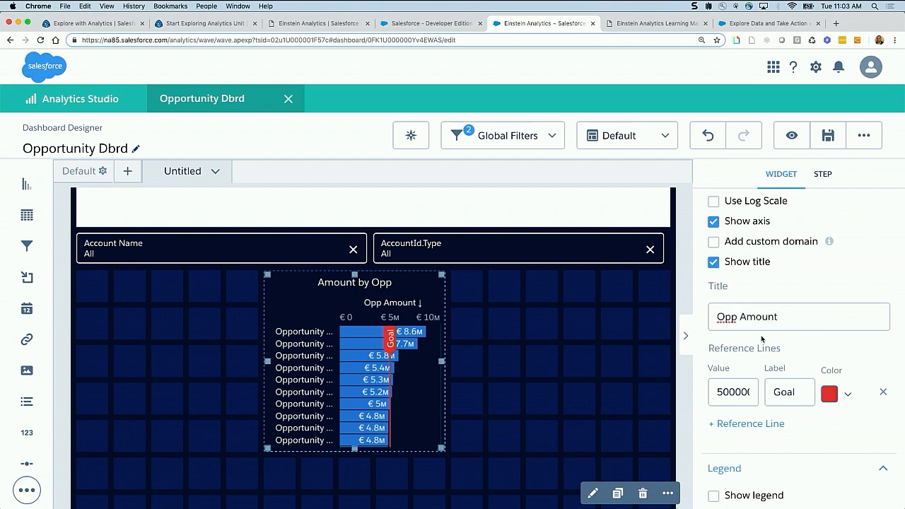
pyautogui.click(612, 379)
pyautogui.hotkey('ctrl', 's')
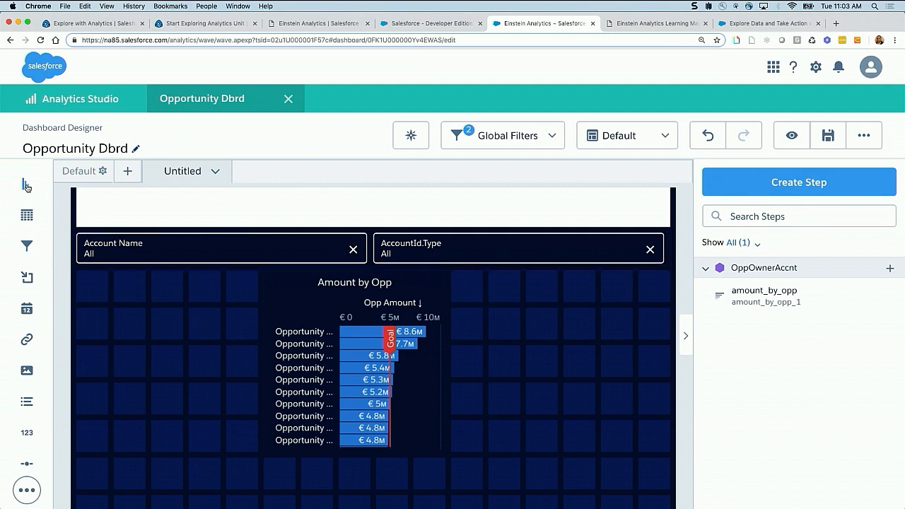
# Step: Place a chart widget beside the Amount by Opp chart, matching its height and extending to the dashboard's right edge
pyautogui.moveTo(26, 185); pyautogui.dragTo(504, 366)
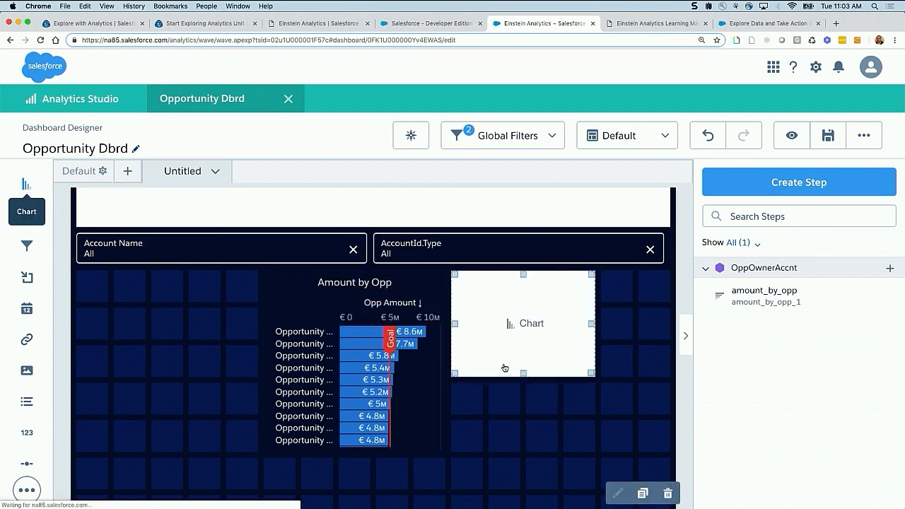
pyautogui.moveTo(596, 379); pyautogui.dragTo(667, 450)
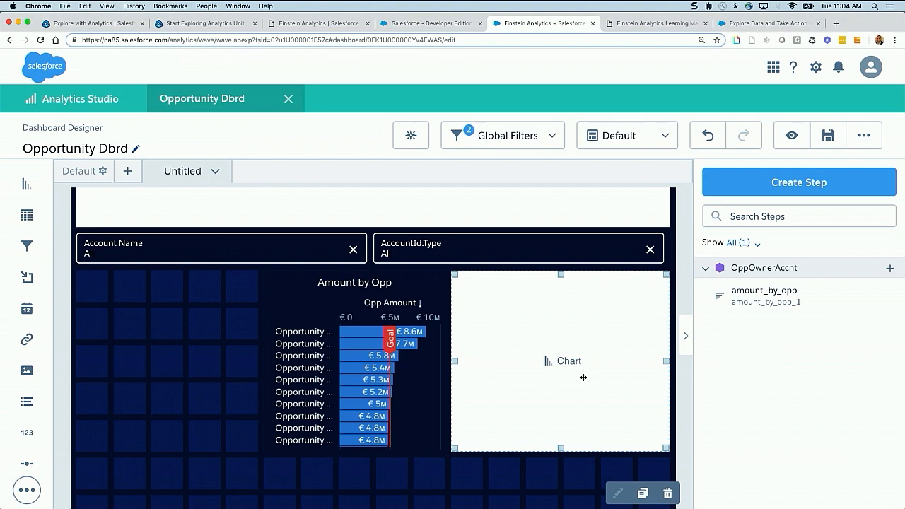
# Step: Create a step for the empty chart widget and name it "amount by state"
pyautogui.click(561, 362)
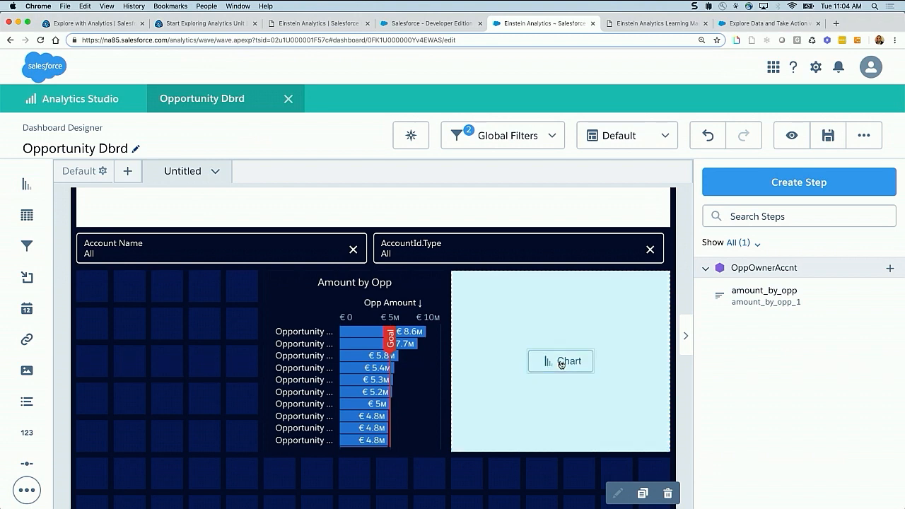
pyautogui.click(560, 362)
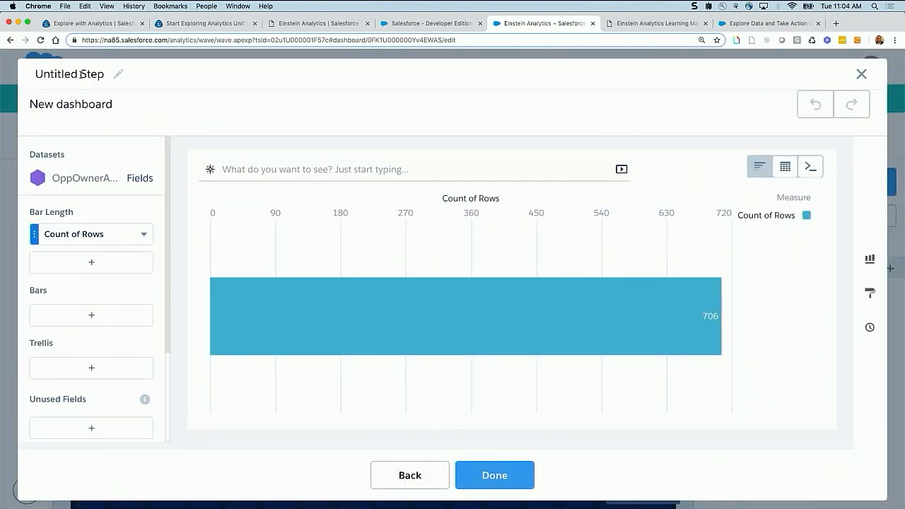
pyautogui.click(82, 73)
pyautogui.write('amount by')
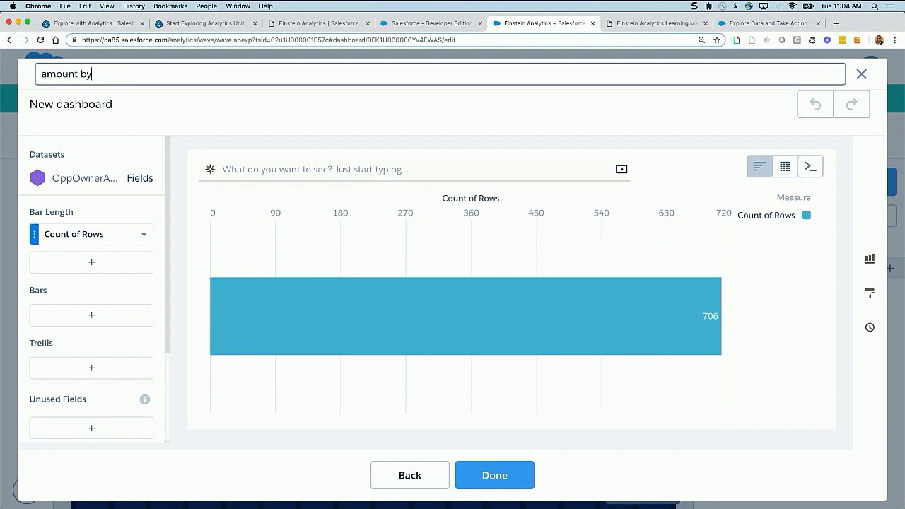
pyautogui.write(' State')
pyautogui.press('BackSpace')
pyautogui.press('BackSpace')
pyautogui.press('BackSpace')
pyautogui.write('state')
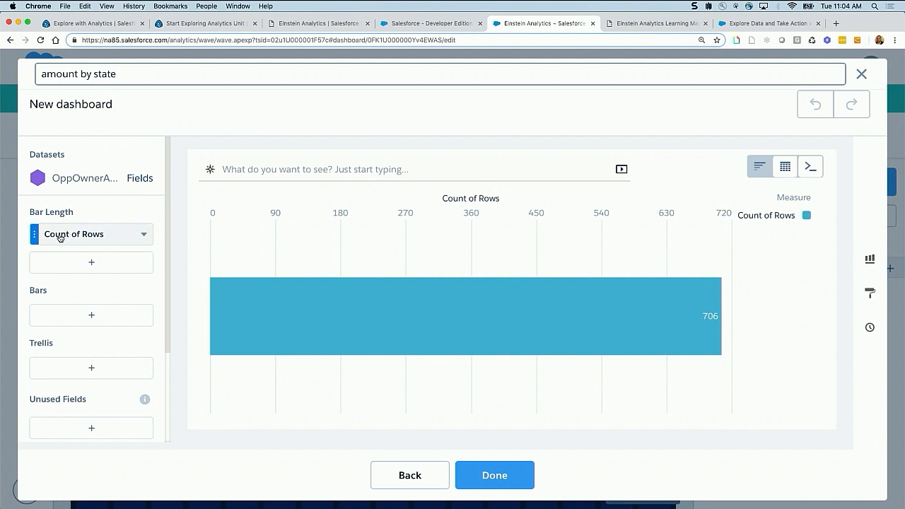
# Step: Set the bar length to Sum of Amount and group the bars by AccountId.BillingState
pyautogui.click(60, 238)
pyautogui.click(178, 261)
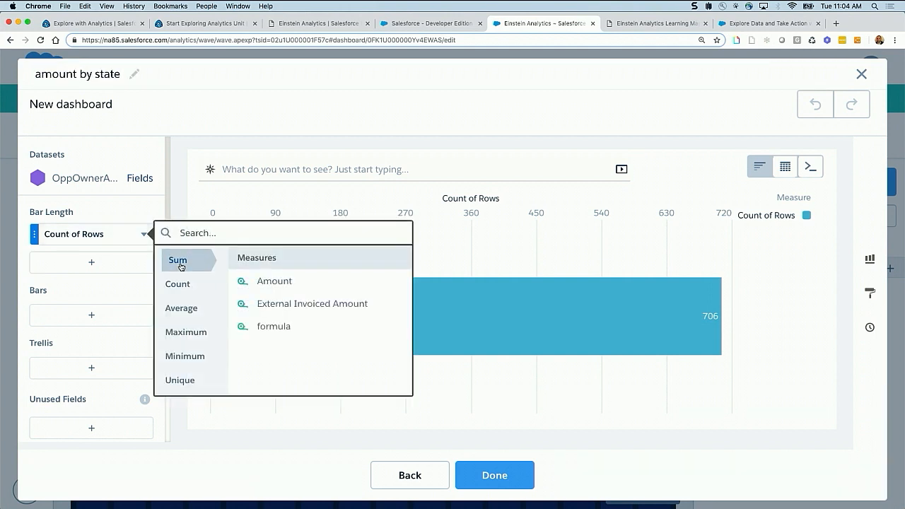
pyautogui.click(269, 282)
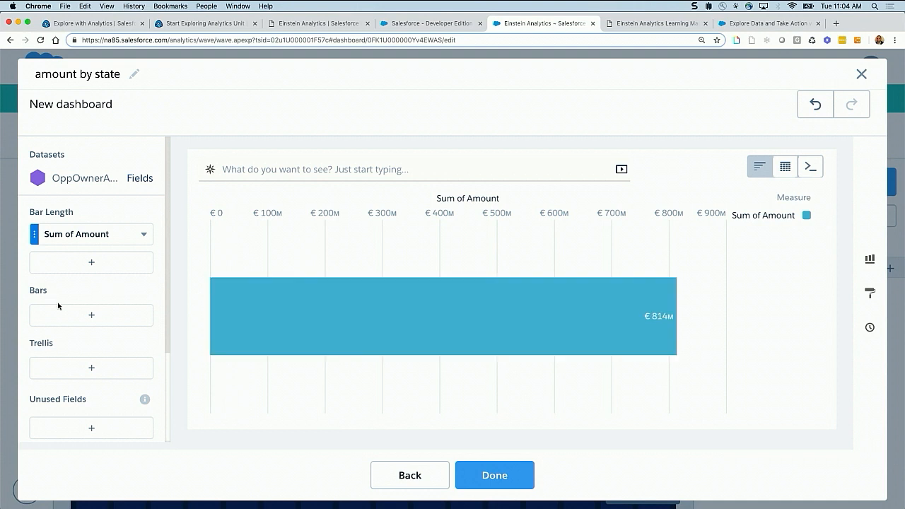
pyautogui.click(91, 316)
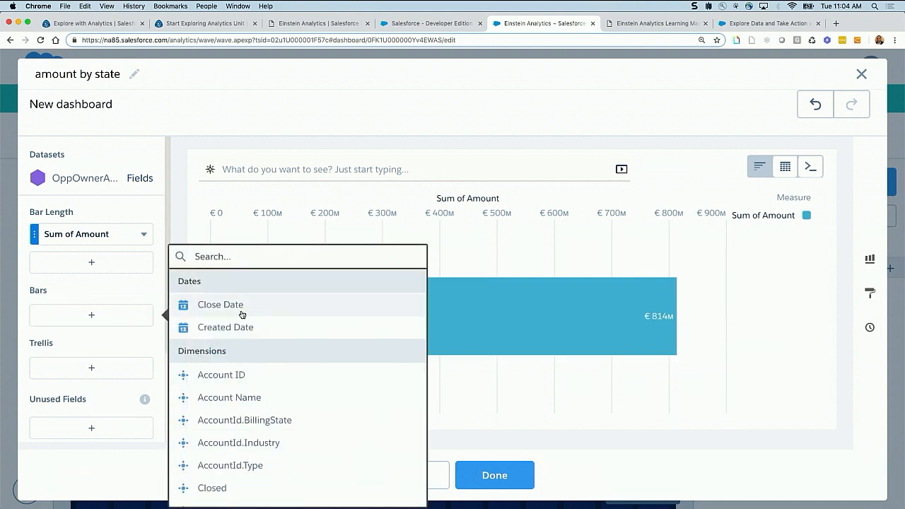
pyautogui.write('stat')
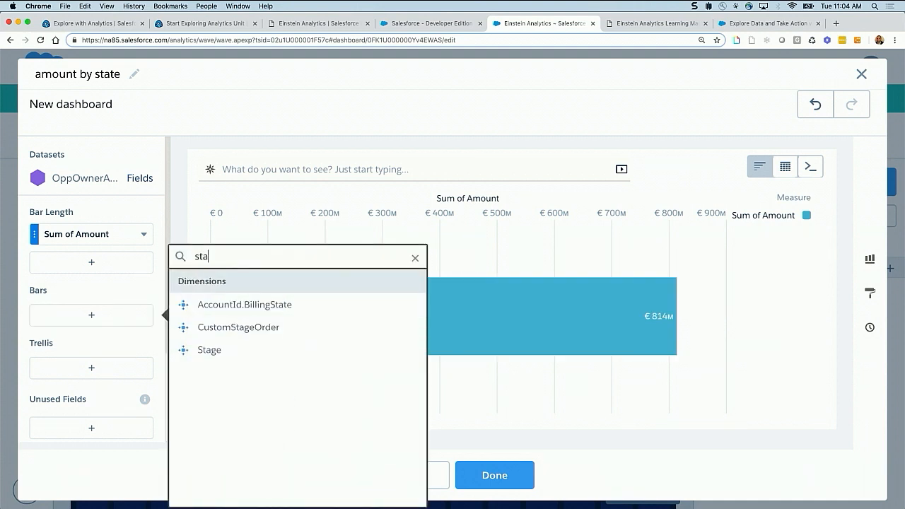
pyautogui.click(268, 307)
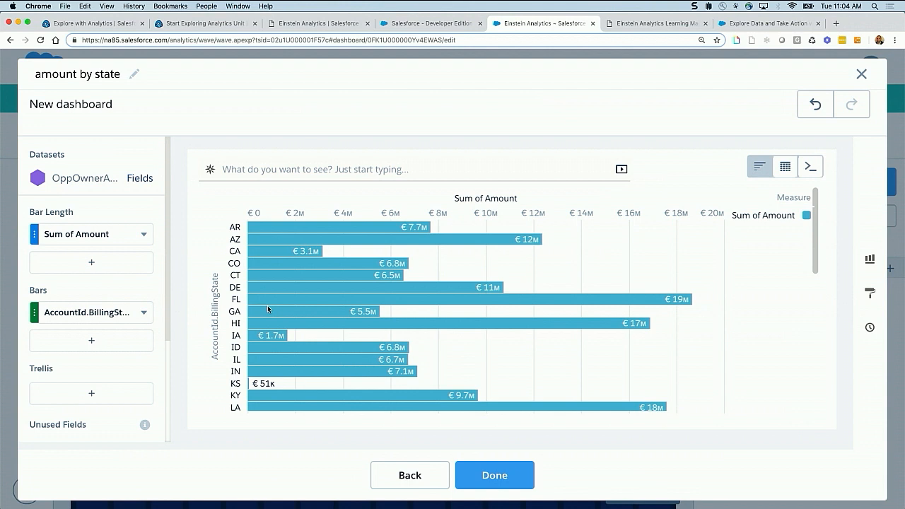
# Step: Review the suggested charts and change the amount by state chart type to Map
pyautogui.click(873, 263)
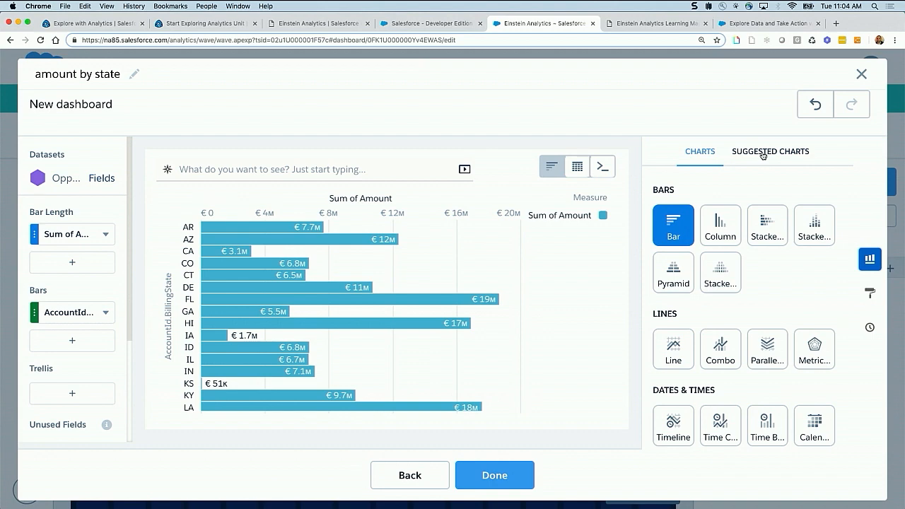
pyautogui.click(763, 153)
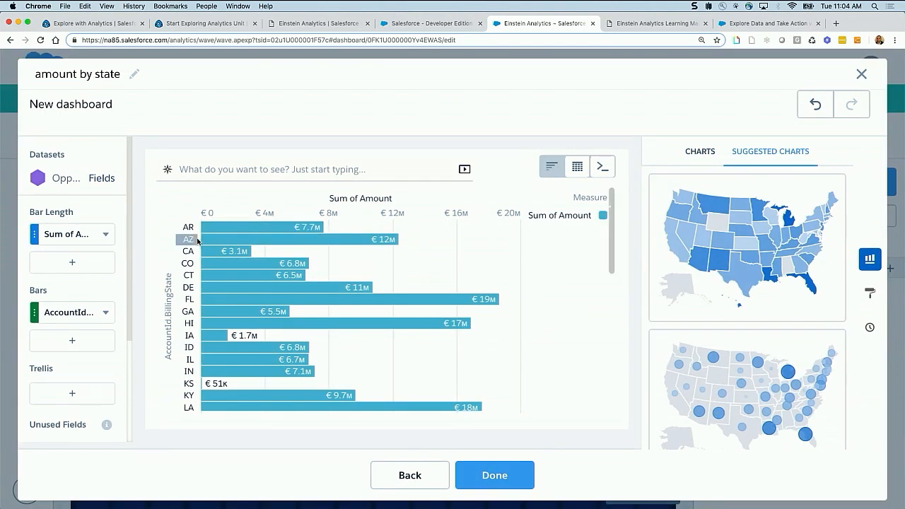
pyautogui.click(699, 154)
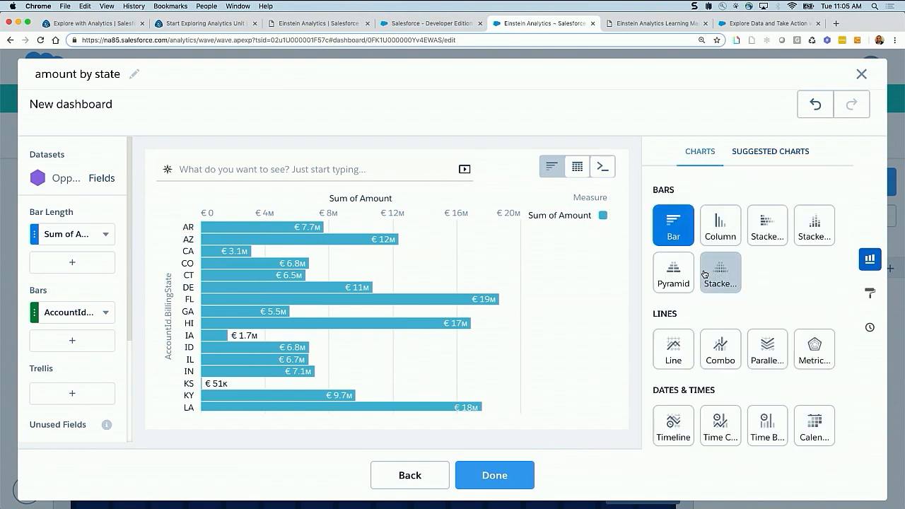
pyautogui.scroll(-3, 707, 276)
pyautogui.scroll(-5, 707, 274)
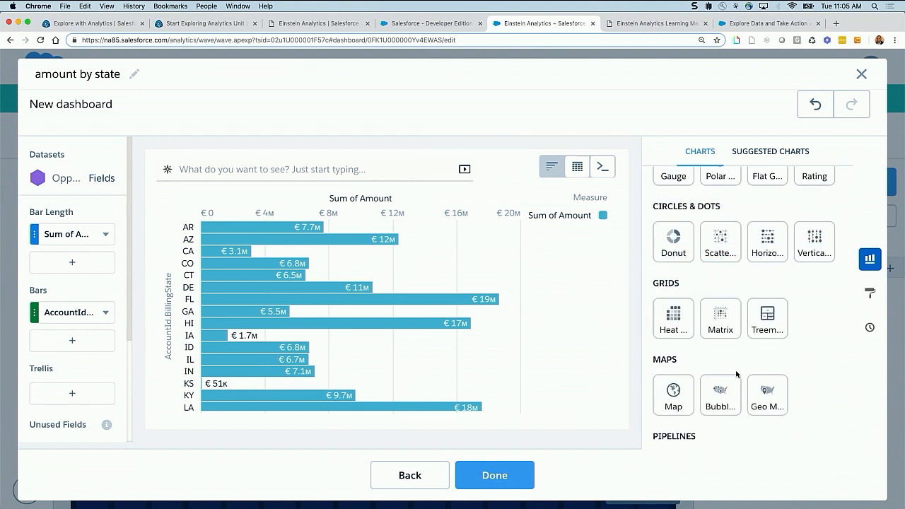
pyautogui.click(675, 400)
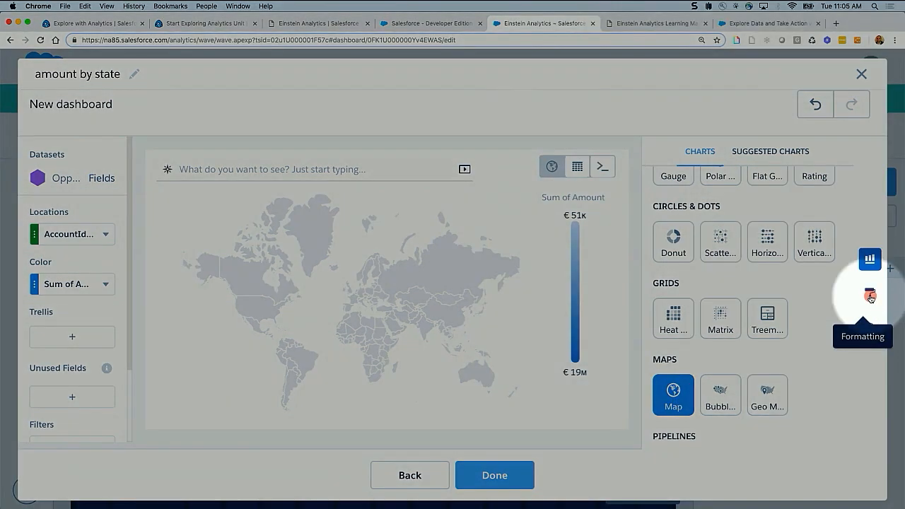
# Step: Set the map type to US States and enable Auto Zoom for the amount by state map
pyautogui.click(870, 298)
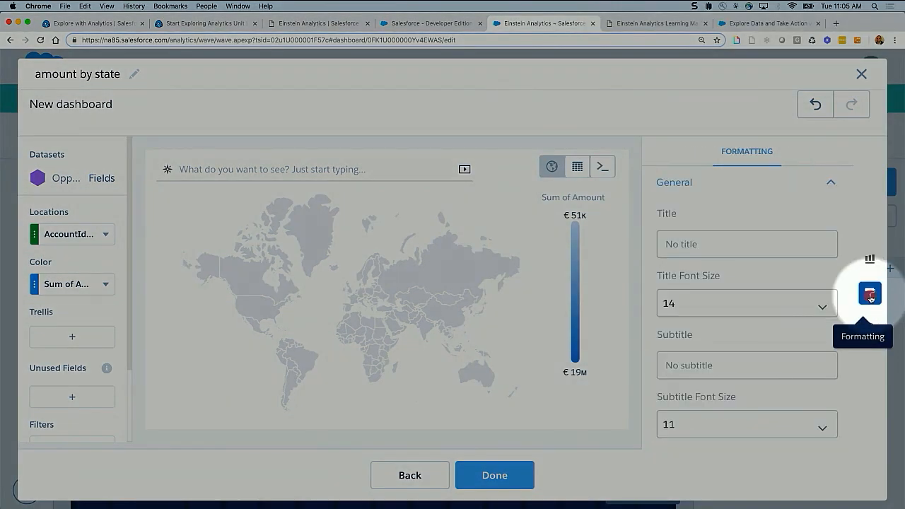
pyautogui.scroll(-5, 757, 312)
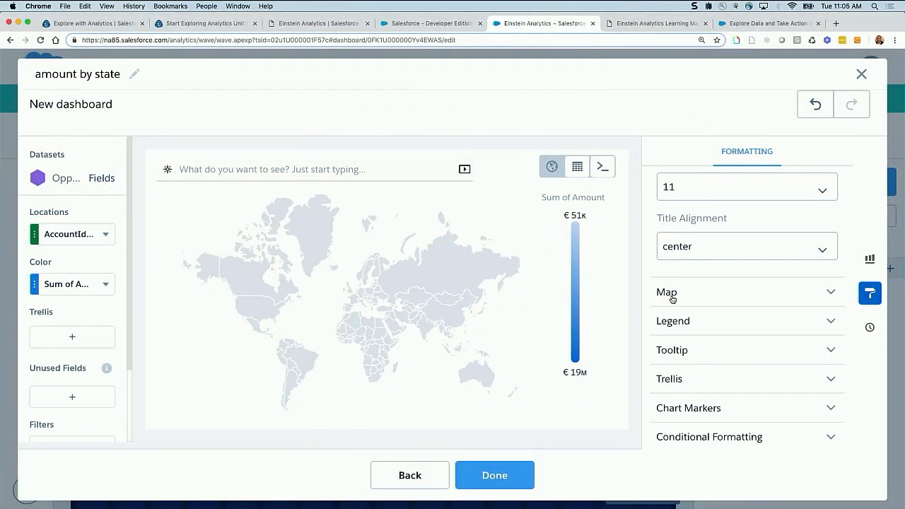
pyautogui.click(670, 294)
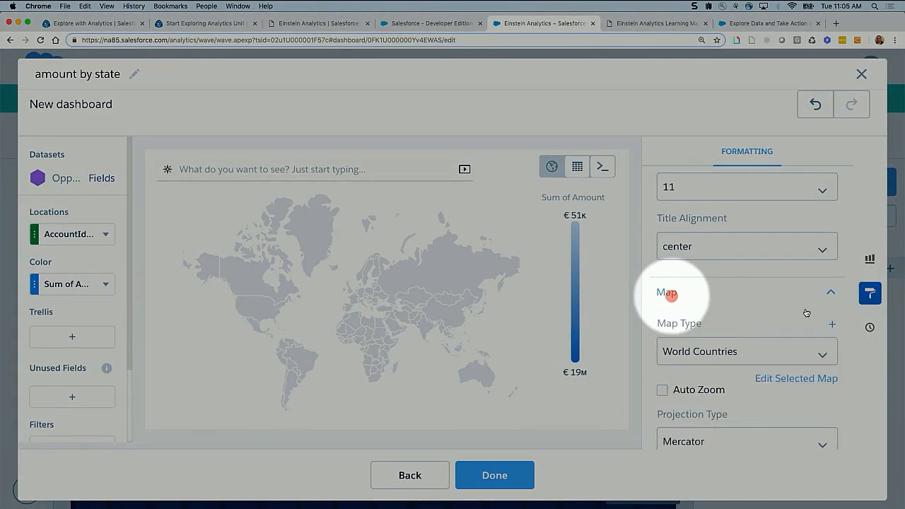
pyautogui.click(696, 355)
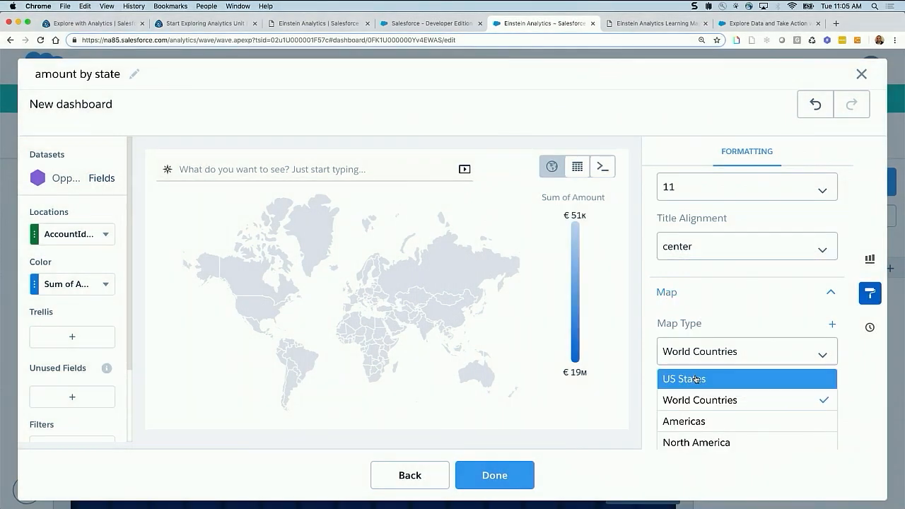
pyautogui.click(696, 378)
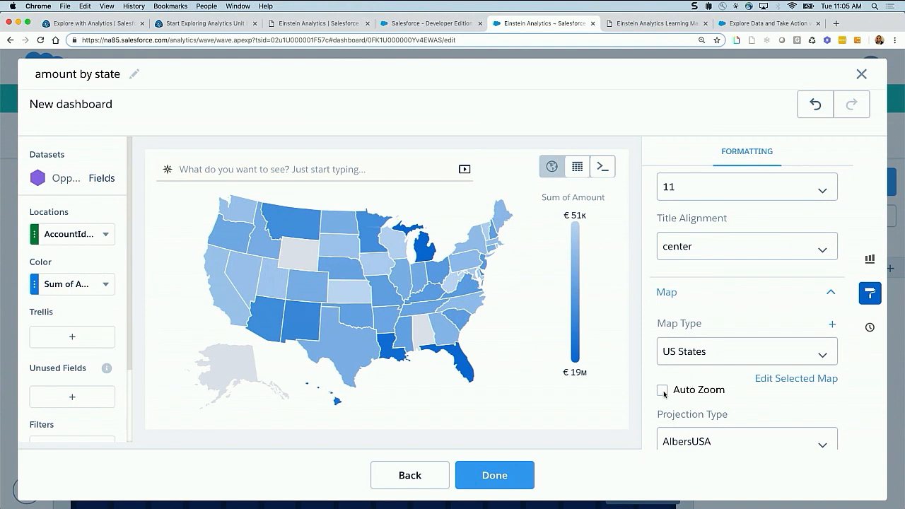
pyautogui.click(662, 391)
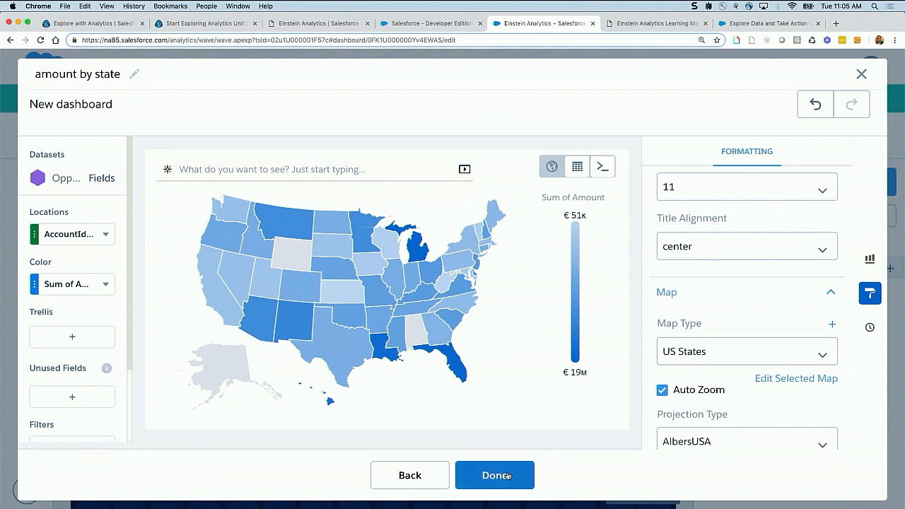
# Step: Finish editing the US map, return to the dashboard, and title the widget "Amount by State"
pyautogui.click(506, 477)
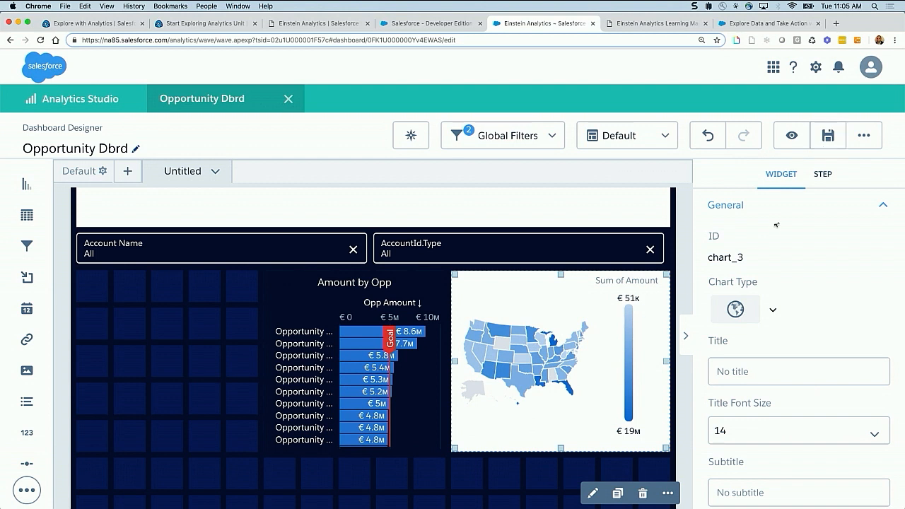
pyautogui.click(740, 369)
pyautogui.write('Am')
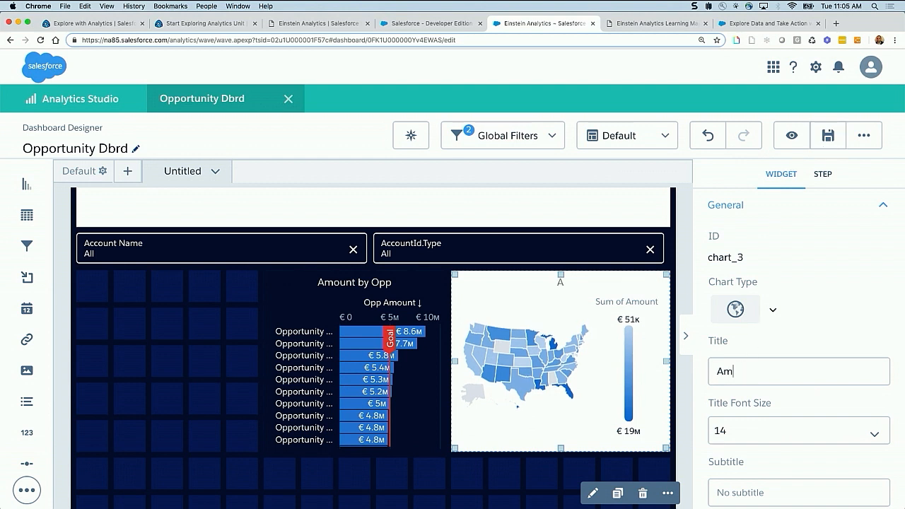
pyautogui.write('ount by STate')
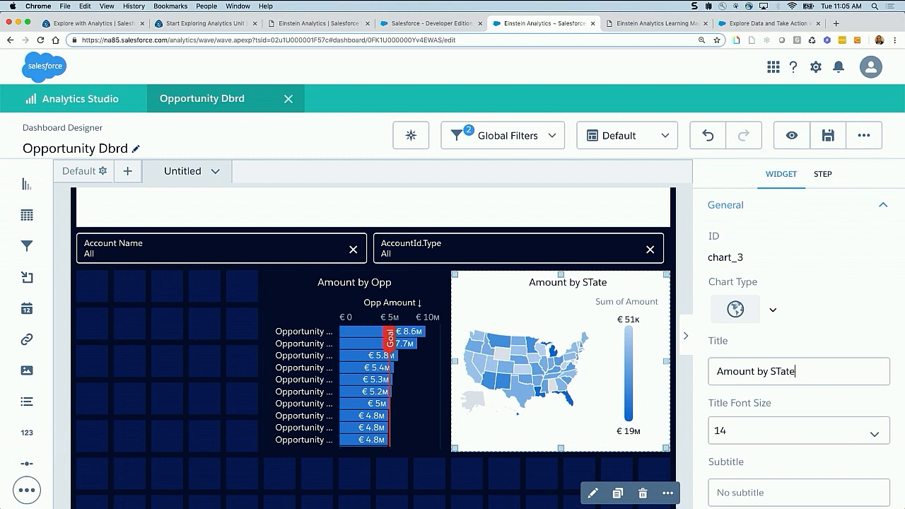
pyautogui.press('BackSpace')
pyautogui.press('BackSpace')
pyautogui.press('BackSpace')
pyautogui.press('BackSpace')
pyautogui.write('tate')
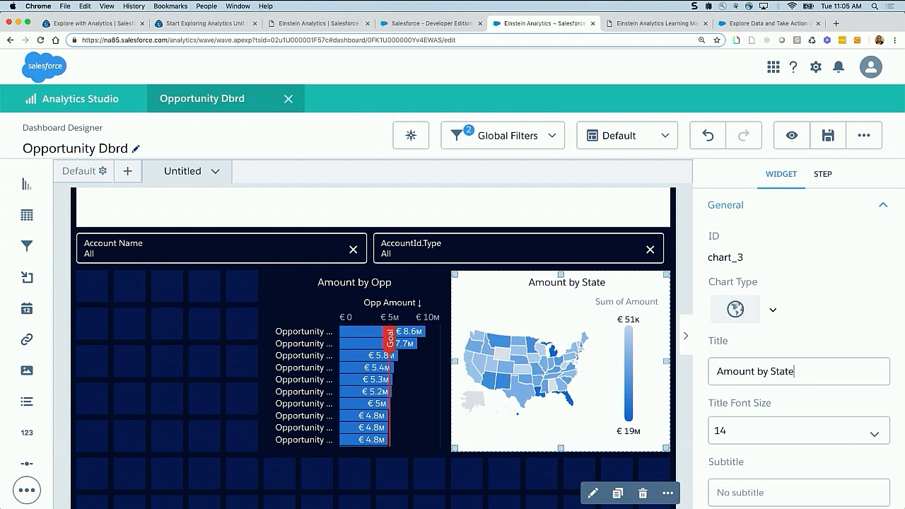
# Step: Set the Amount by State map's theme to Dark
pyautogui.scroll(-4, 853, 406)
pyautogui.scroll(-1, 853, 406)
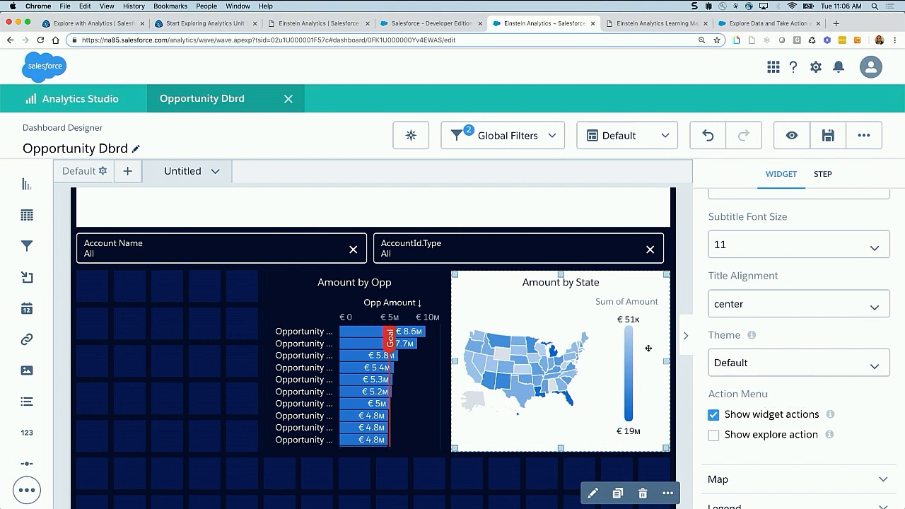
pyautogui.click(738, 367)
pyautogui.click(740, 431)
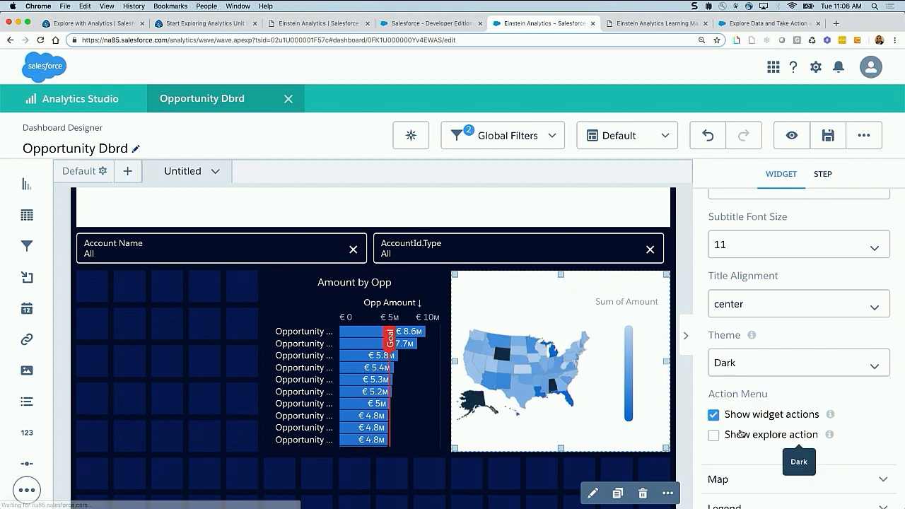
# Step: Set the Amount by State map's widget background color to the darkest navy swatch
pyautogui.scroll(-5, 740, 431)
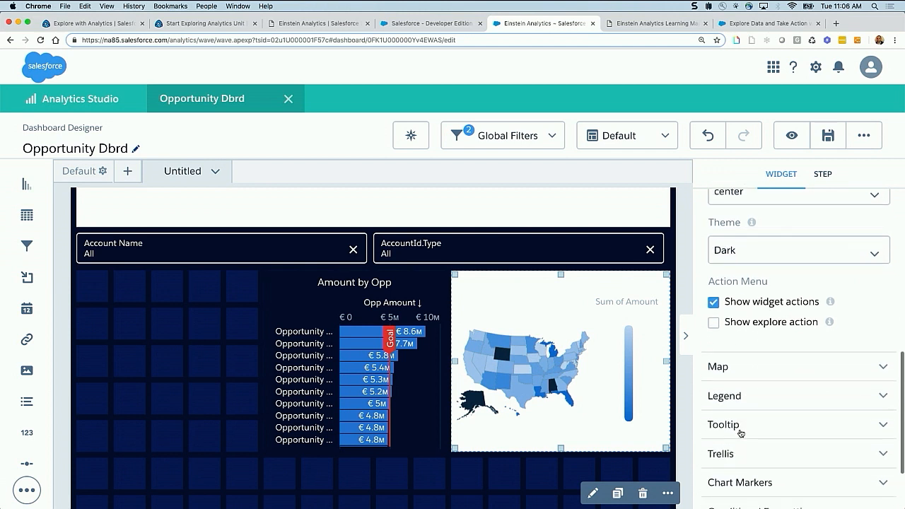
pyautogui.click(739, 449)
pyautogui.scroll(-3, 735, 453)
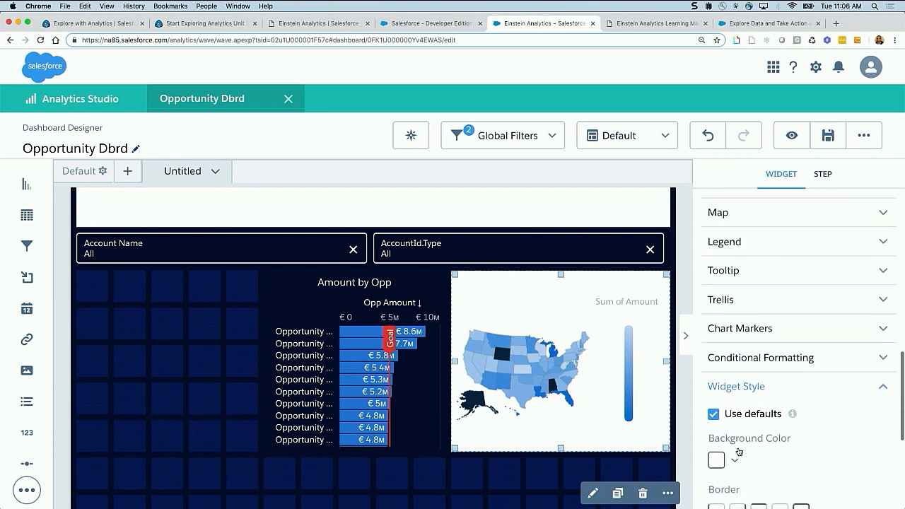
pyautogui.click(716, 433)
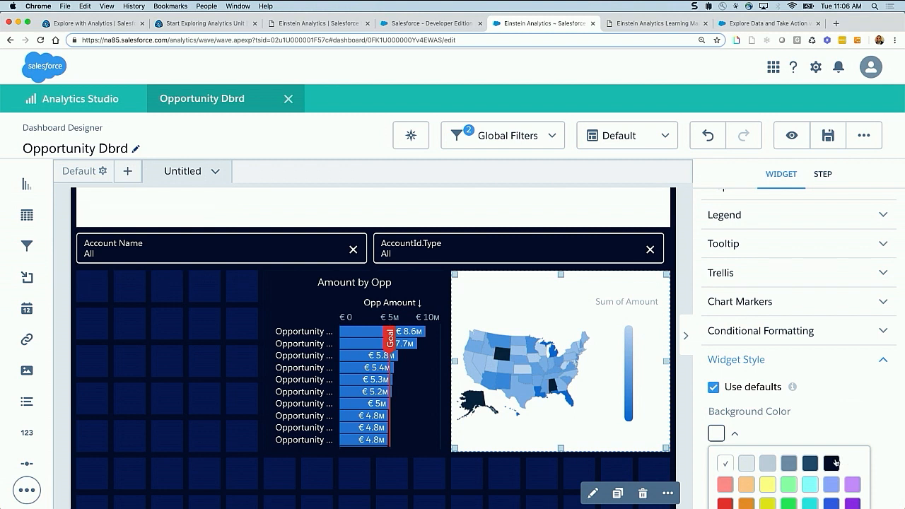
pyautogui.click(832, 462)
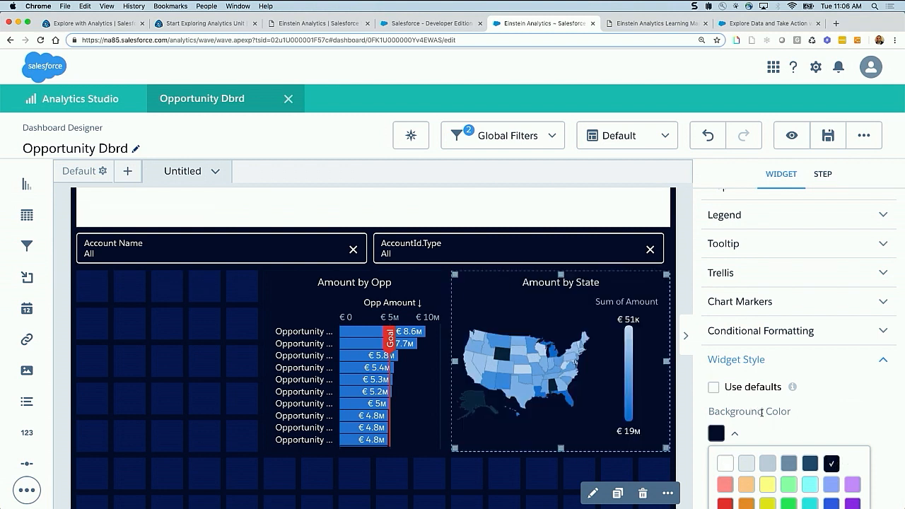
# Step: Hide the legend of the Amount by State map and deselect the widget
pyautogui.scroll(3, 762, 411)
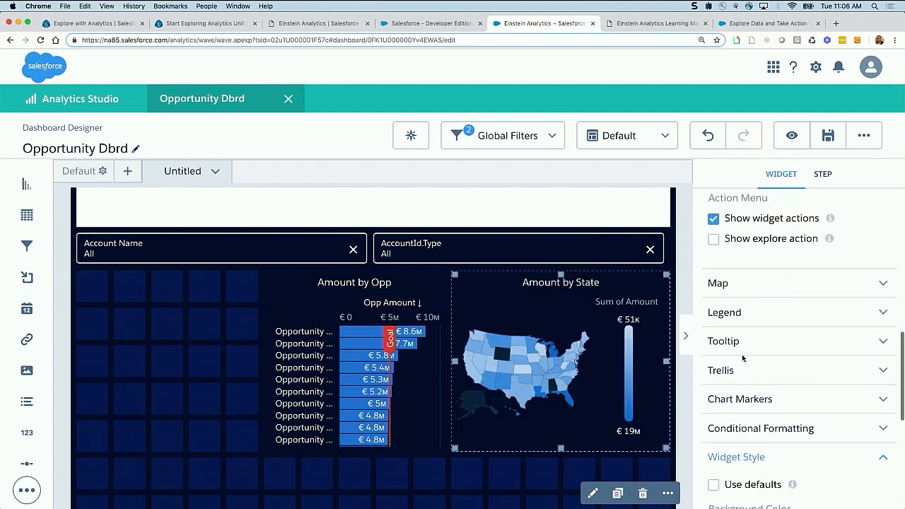
pyautogui.click(724, 317)
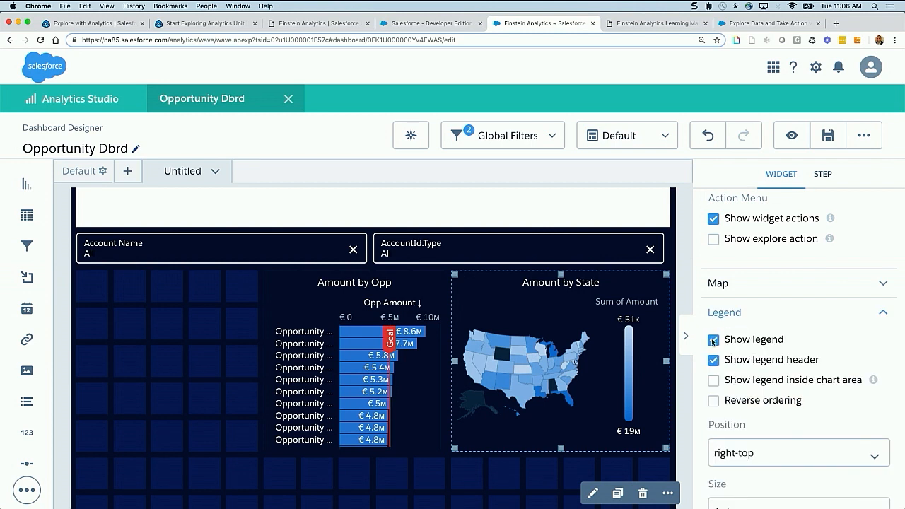
pyautogui.click(712, 340)
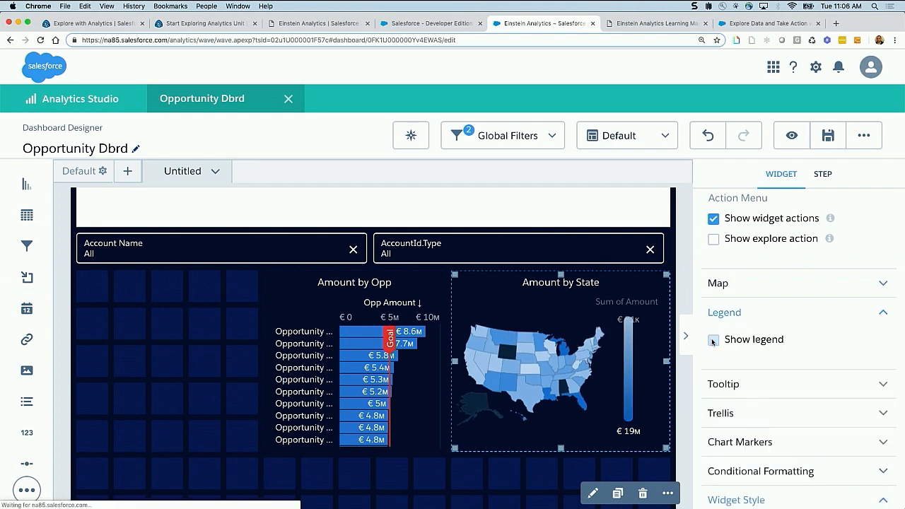
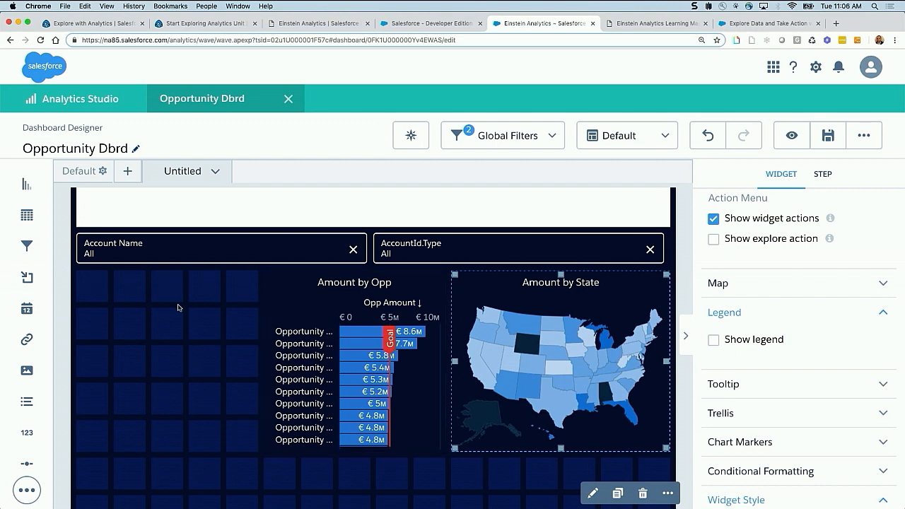
pyautogui.click(201, 335)
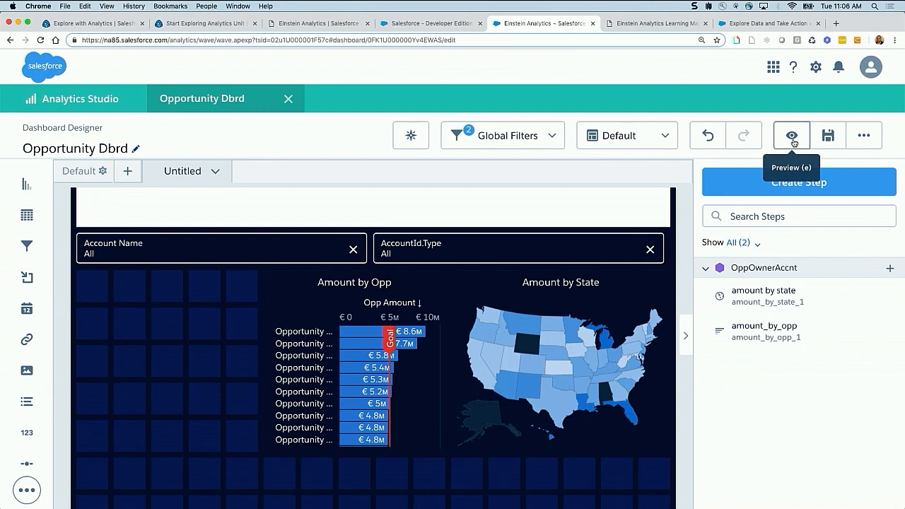
# Step: Preview the dashboard, select the largest Amount by Opp bar, and examine how the Amount by State map is filtered
pyautogui.click(792, 136)
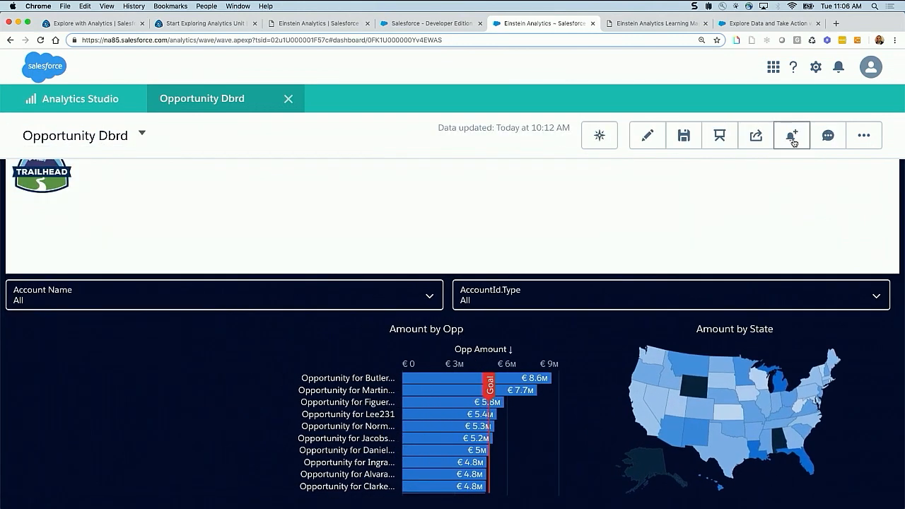
pyautogui.click(472, 379)
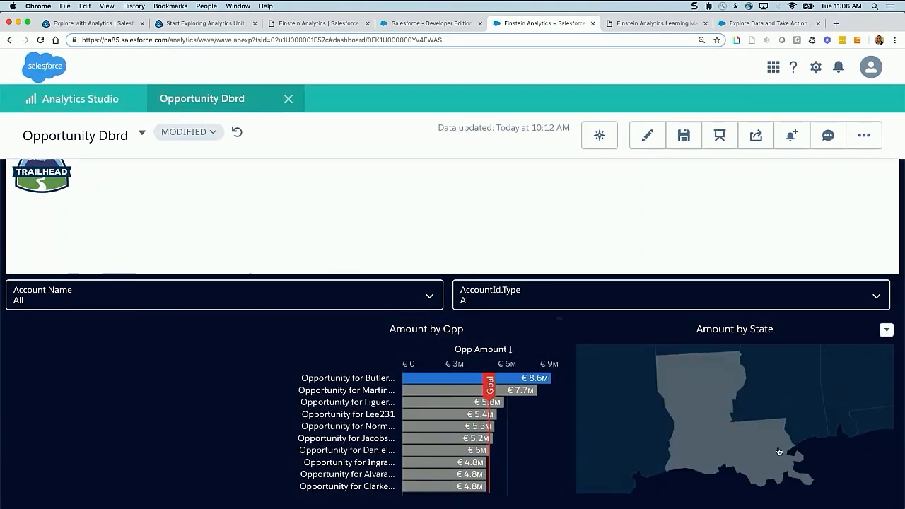
pyautogui.moveTo(741, 419)
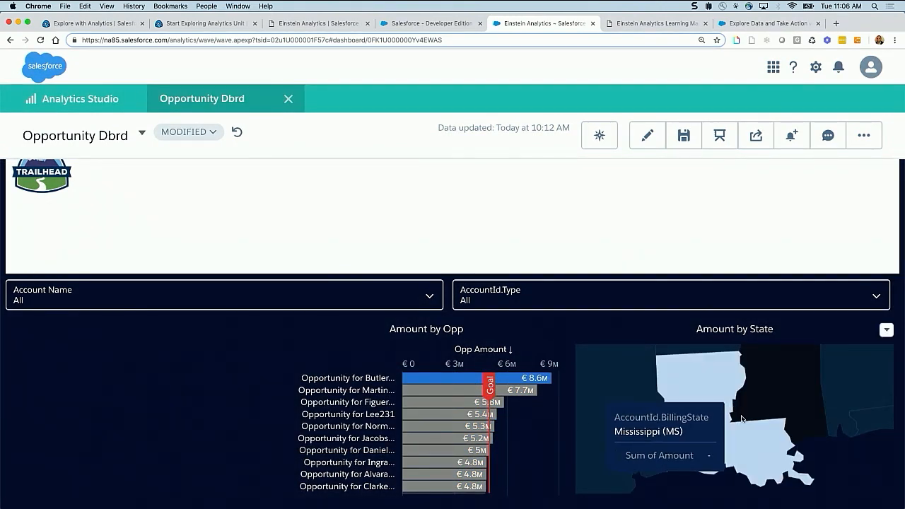
pyautogui.moveTo(717, 395)
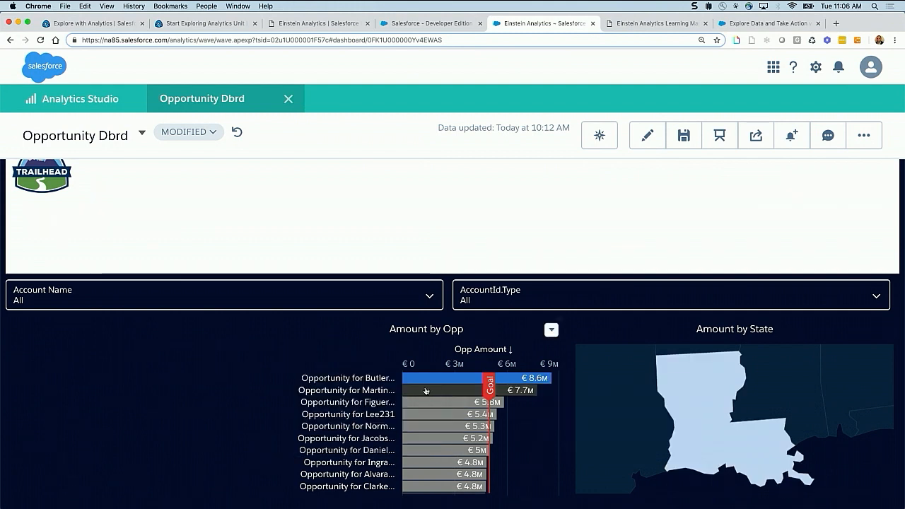
pyautogui.moveTo(406, 384)
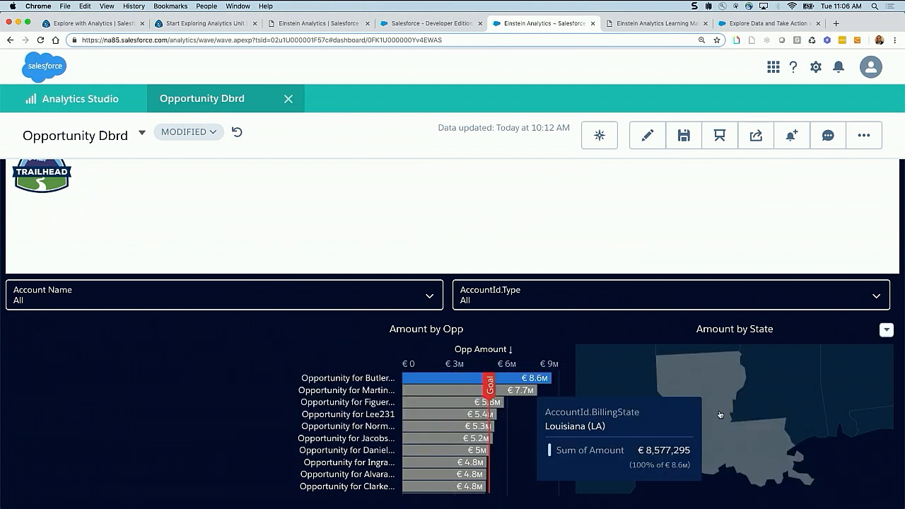
# Step: Filter the map by the second and third Amount by Opp bars in turn, clearing each selection after checking it
pyautogui.click(453, 391)
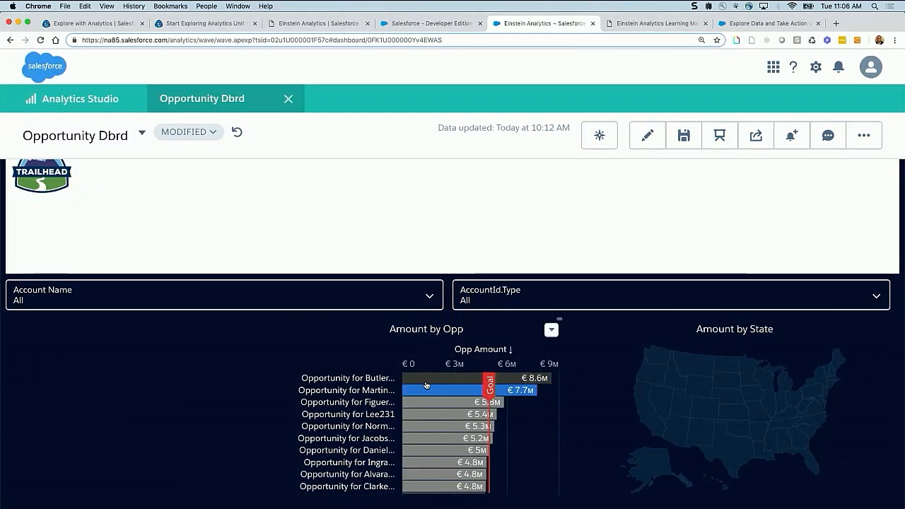
pyautogui.moveTo(426, 384)
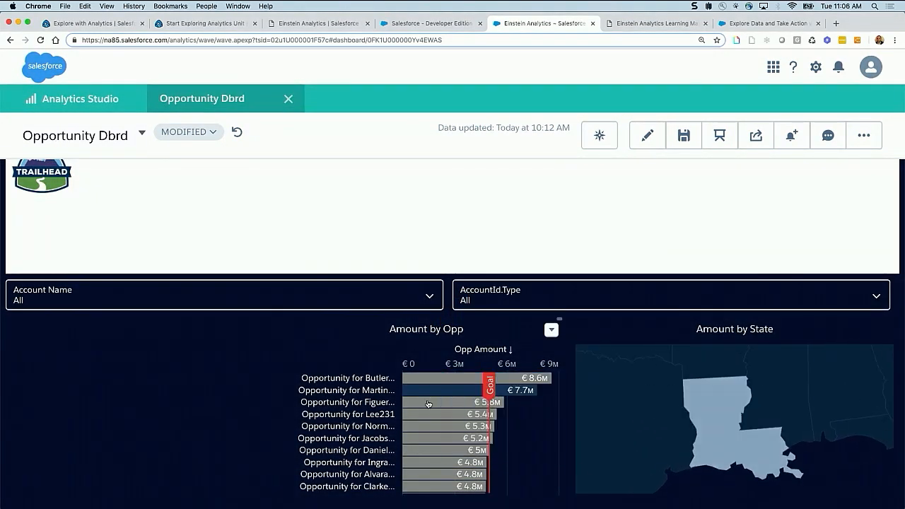
pyautogui.click(426, 390)
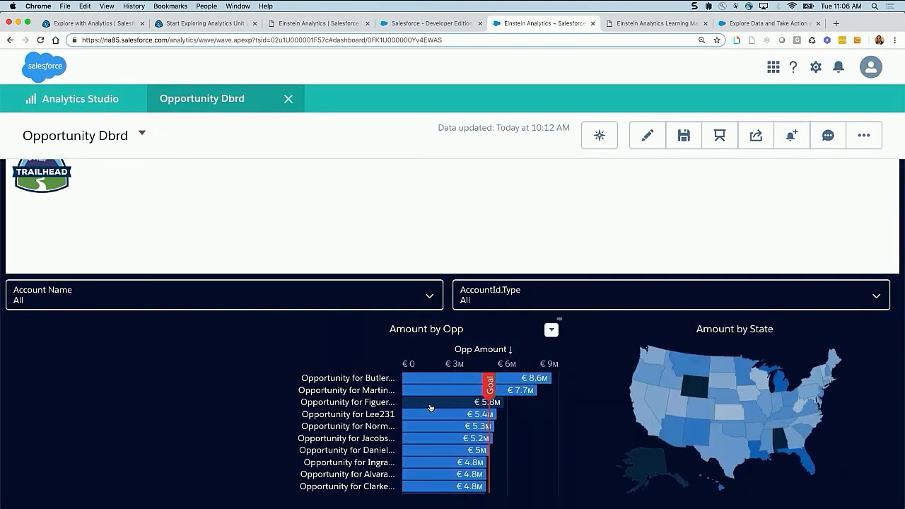
pyautogui.click(429, 408)
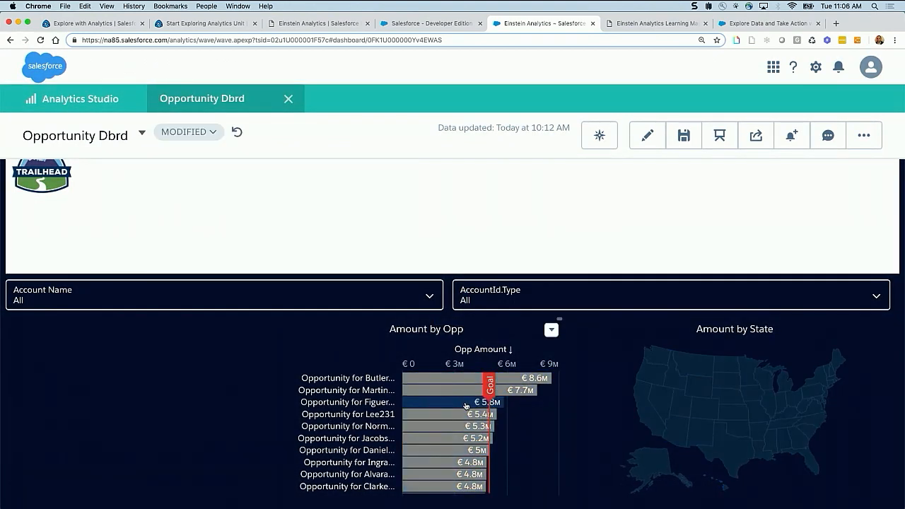
pyautogui.moveTo(441, 393)
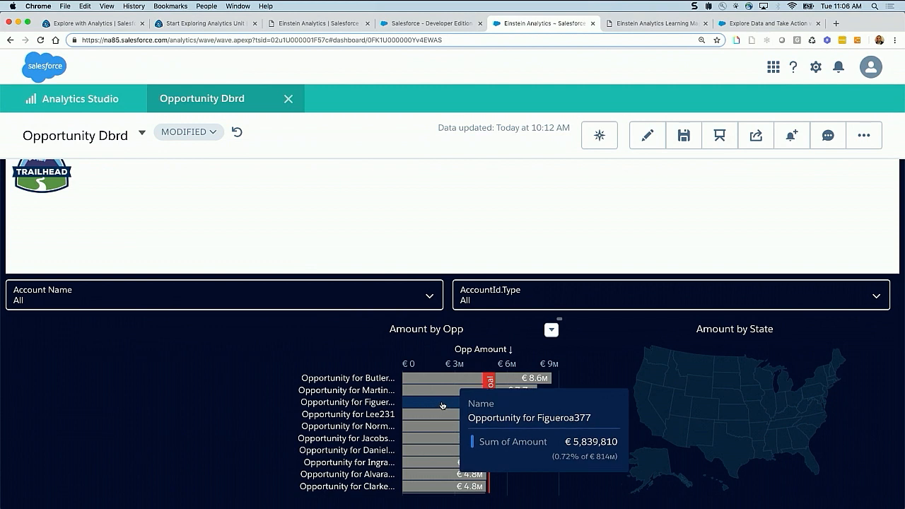
pyautogui.click(441, 405)
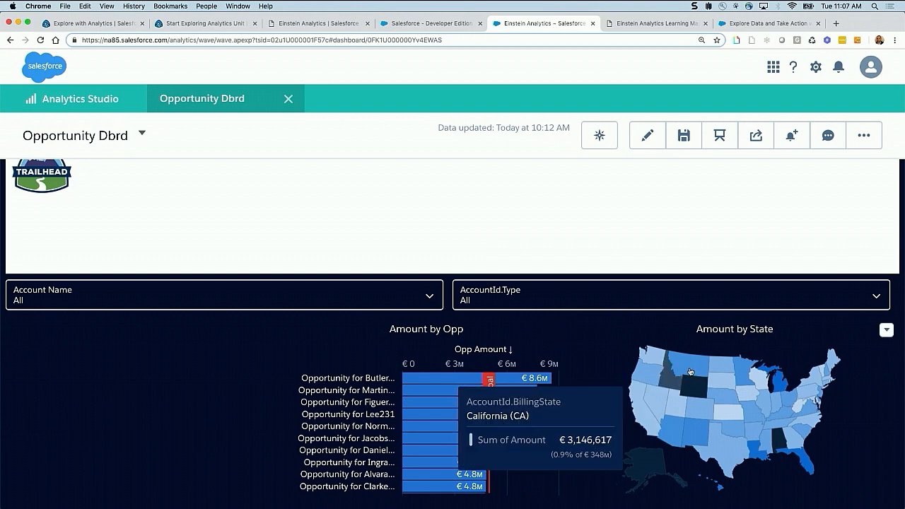
# Step: Check the map's faceting once more with the largest opportunity bar and clear that selection
pyautogui.moveTo(741, 408)
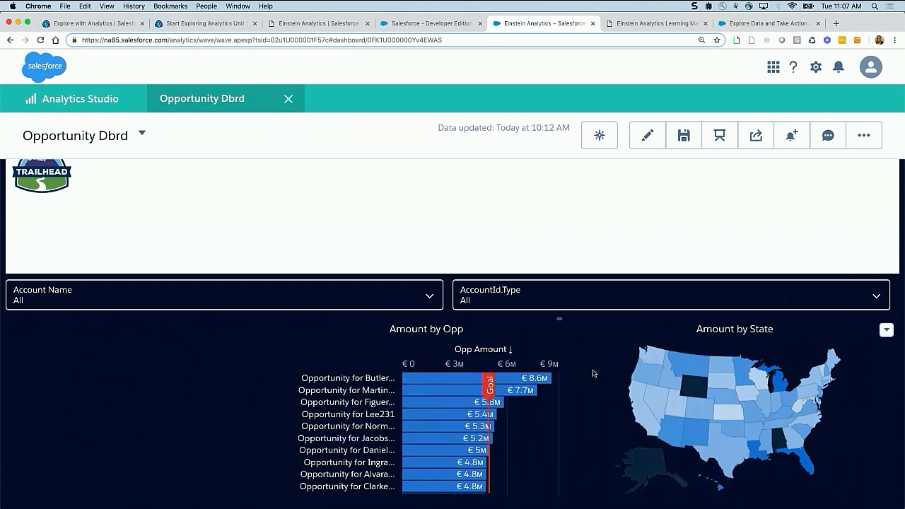
pyautogui.click(538, 380)
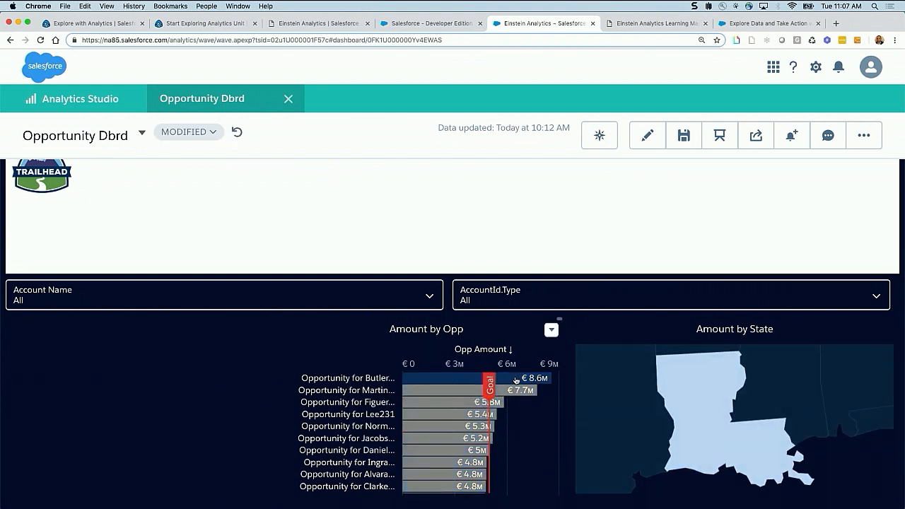
pyautogui.click(511, 380)
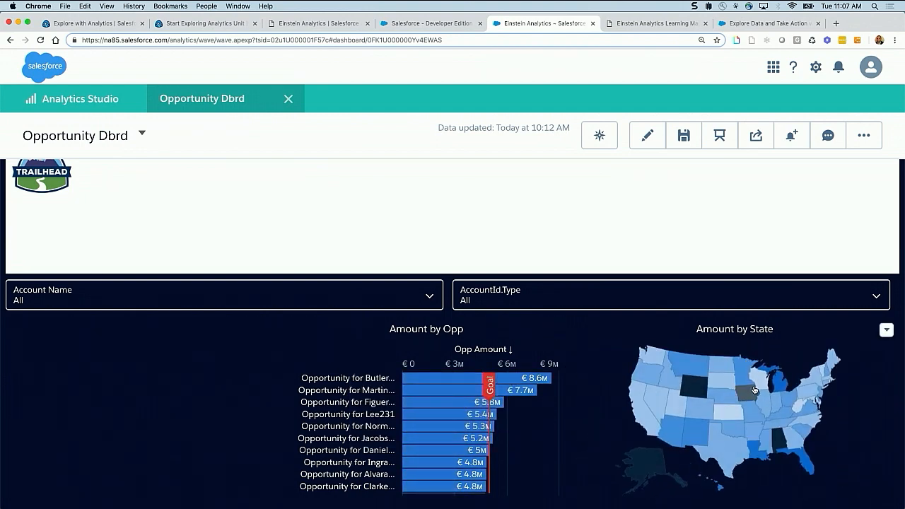
# Step: Return to editing the dashboard and review the filtering, Selection Type and faceting options of the amount_by_opp step
pyautogui.click(647, 138)
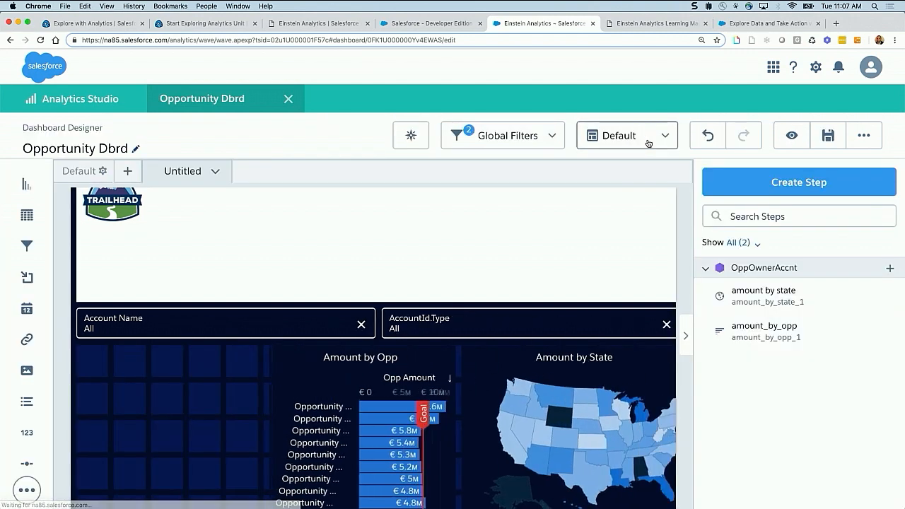
pyautogui.click(410, 373)
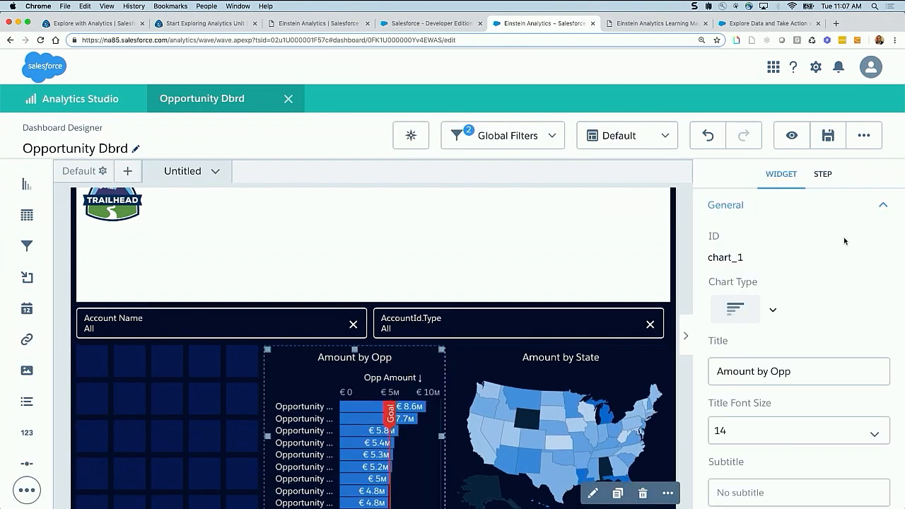
pyautogui.click(824, 179)
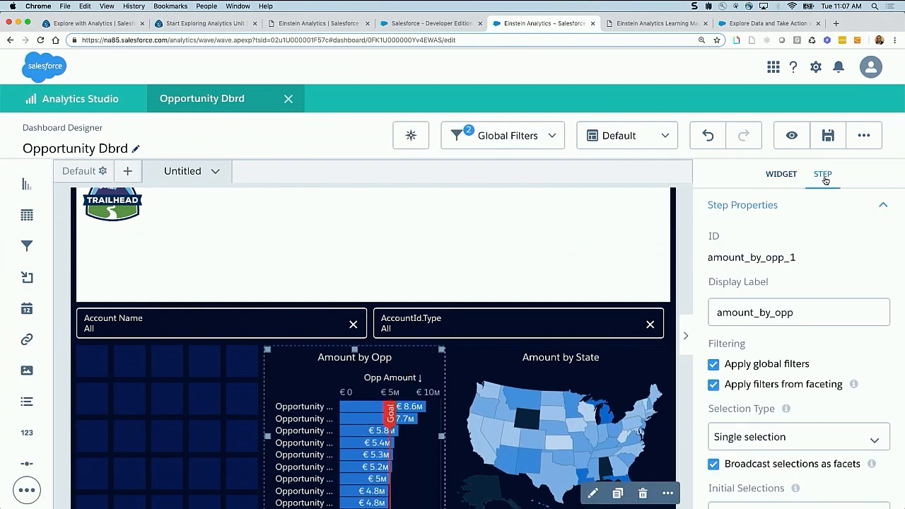
pyautogui.scroll(-2, 789, 383)
pyautogui.click(780, 364)
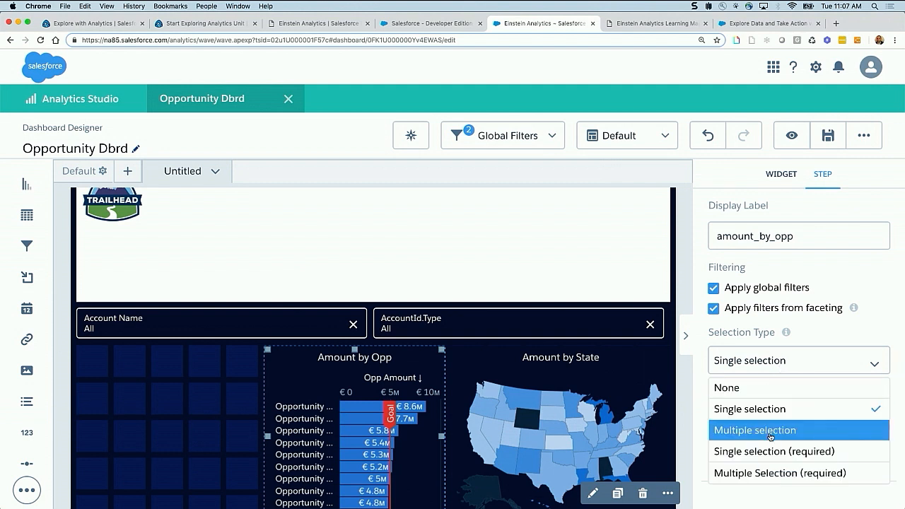
pyautogui.click(831, 331)
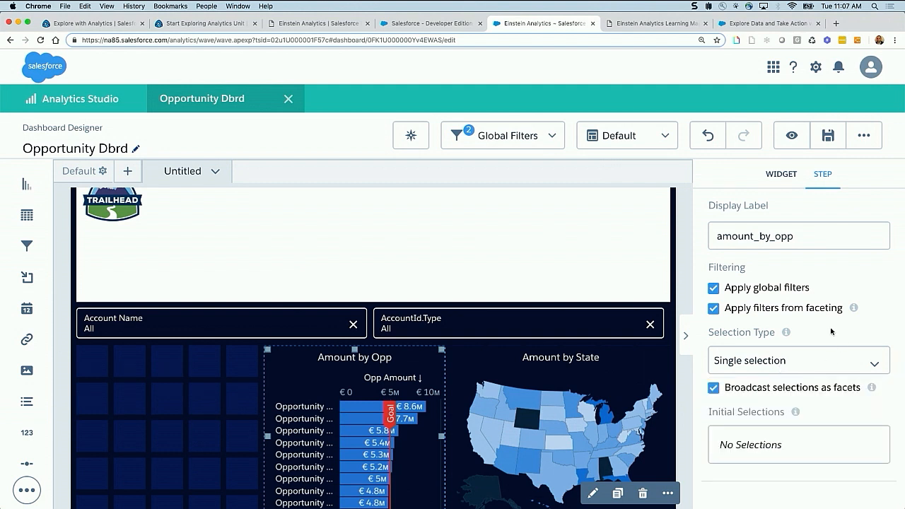
pyautogui.scroll(-1, 831, 331)
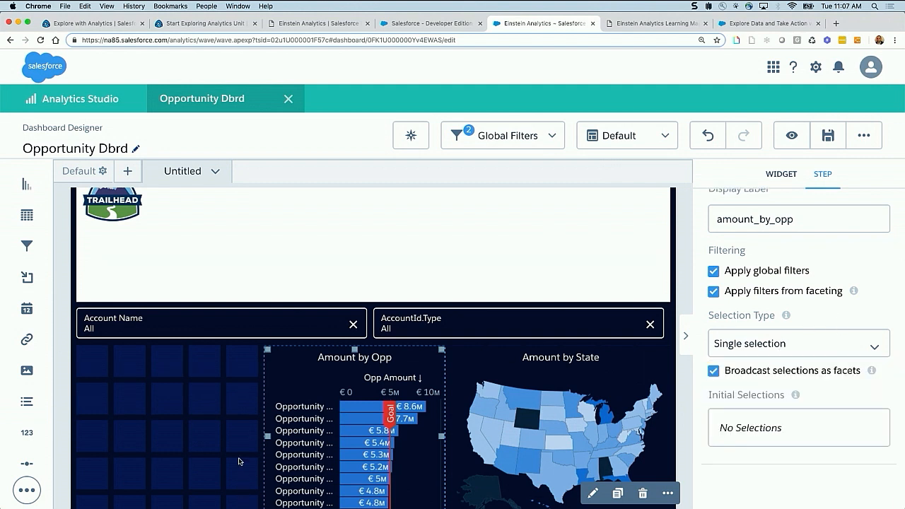
# Step: Preview the dashboard, check how the third Amount by Opp bar filters the map, clear that selection and return to editing
pyautogui.scroll(-3, 239, 460)
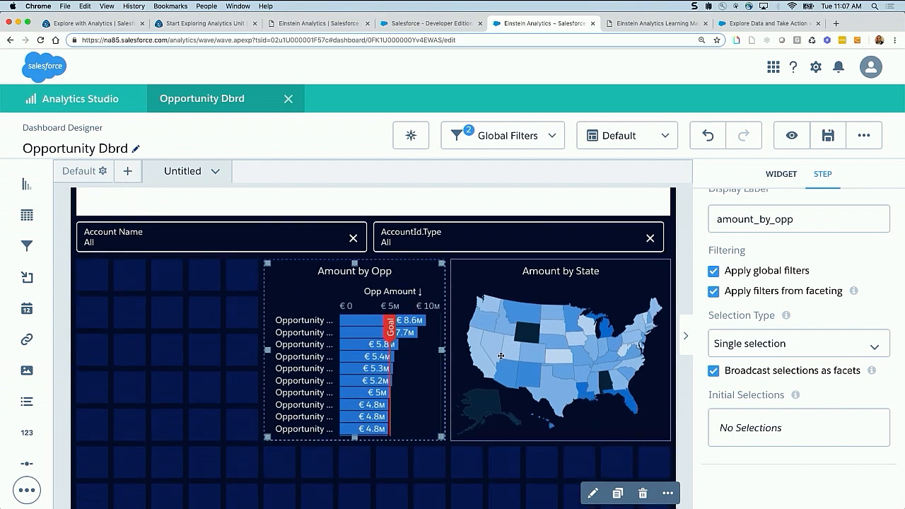
pyautogui.click(791, 135)
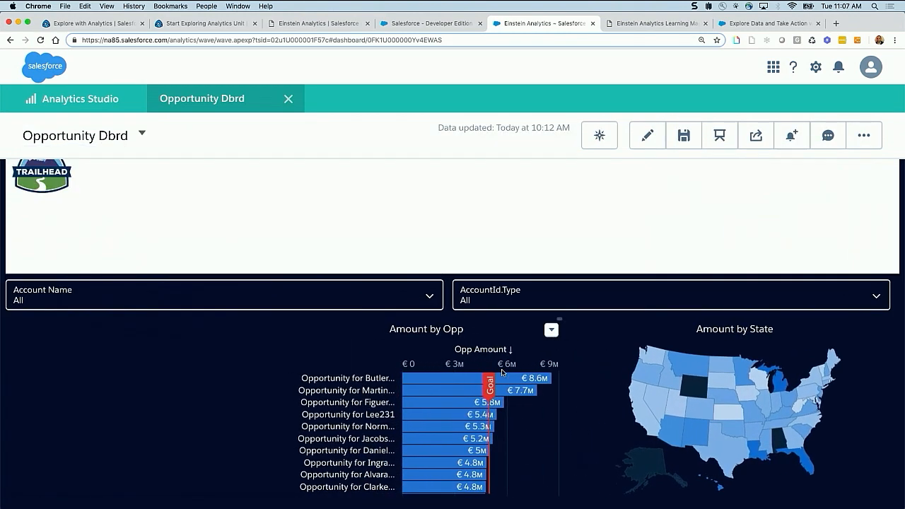
pyautogui.click(430, 402)
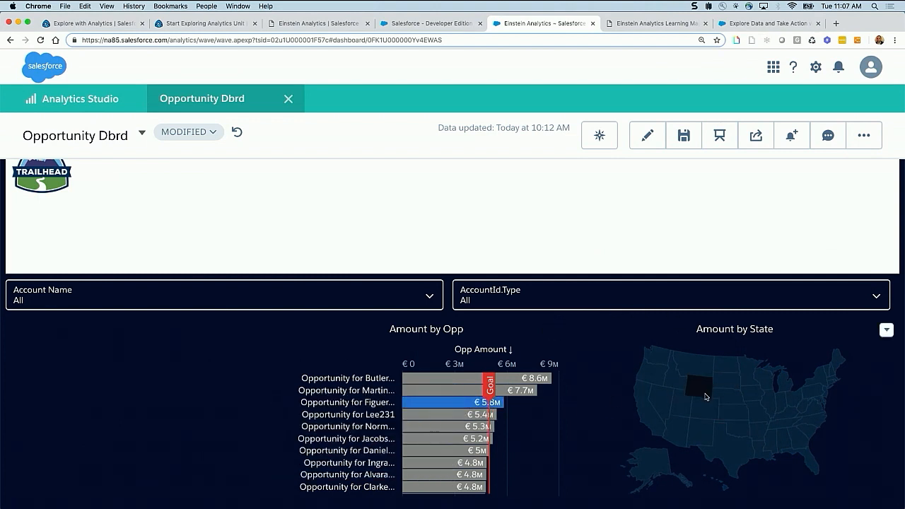
pyautogui.click(463, 404)
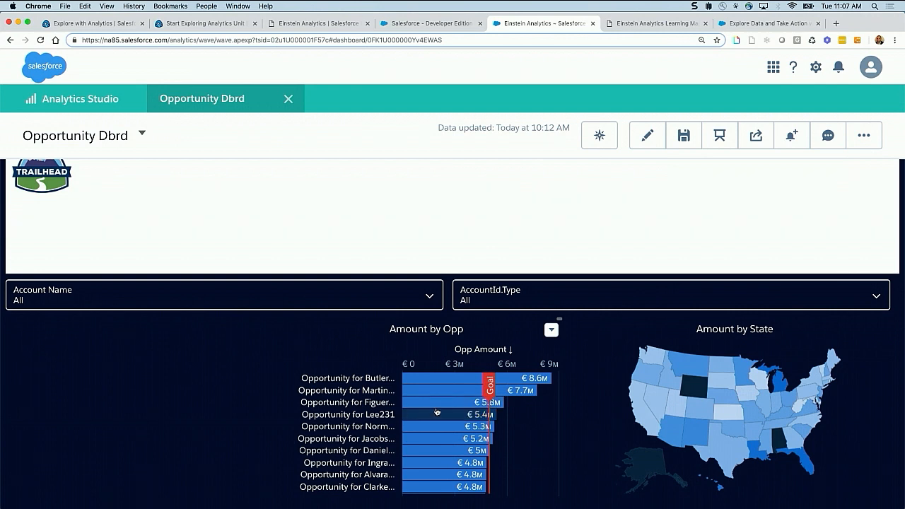
pyautogui.click(647, 135)
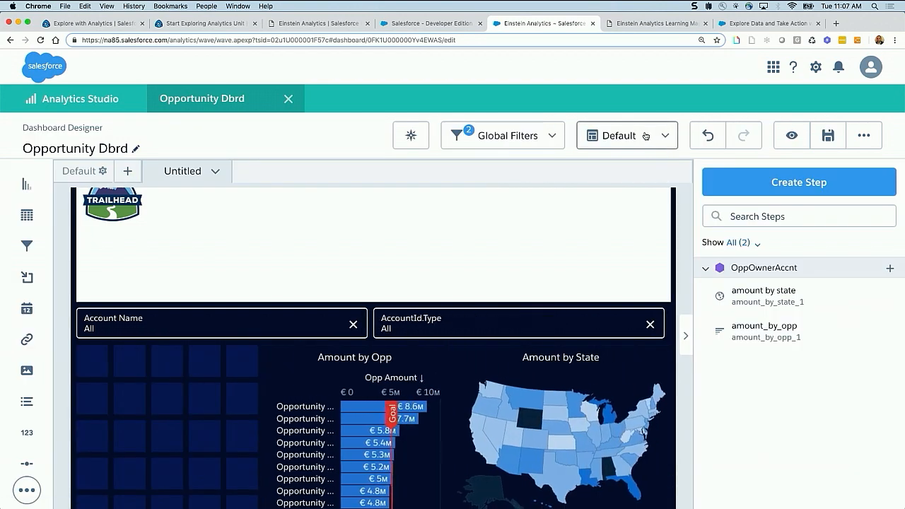
# Step: Add a chart widget to the empty area beside Amount by Opp and enlarge it to fill the space up to that chart
pyautogui.scroll(-1, 193, 427)
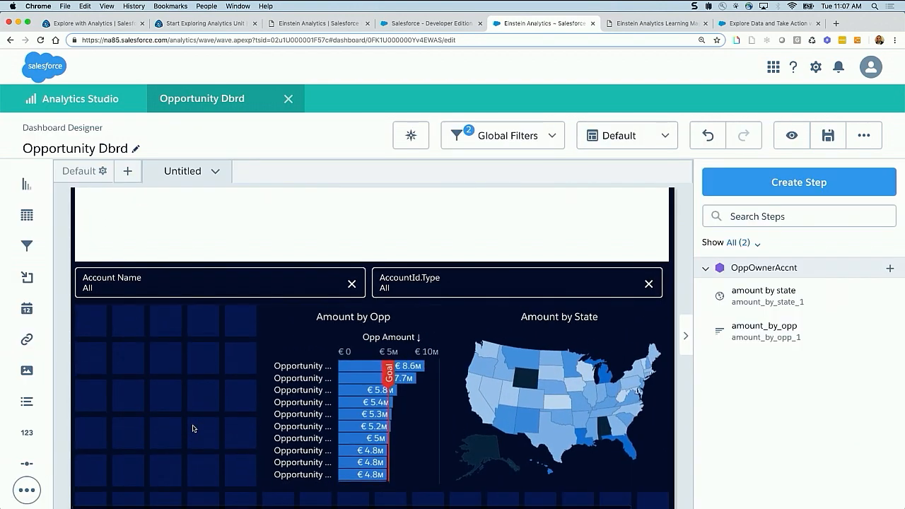
pyautogui.scroll(-1, 192, 428)
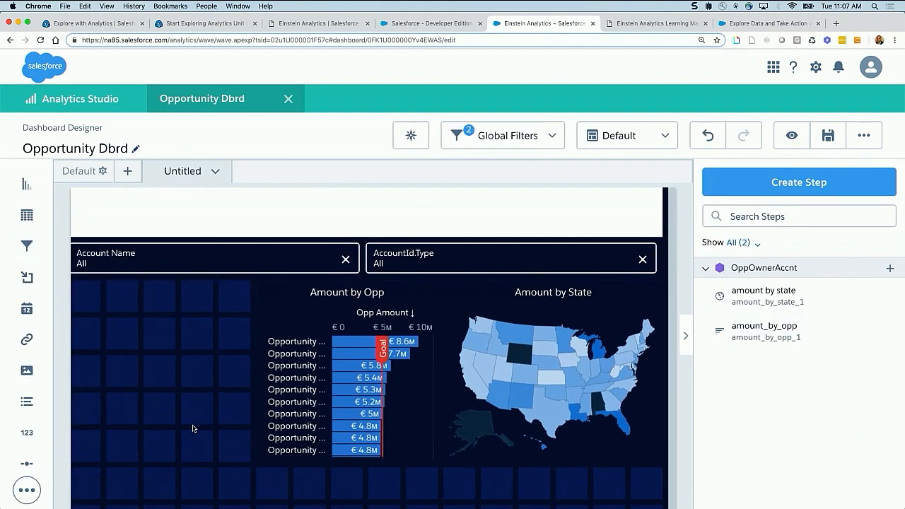
pyautogui.scroll(1, 193, 428)
pyautogui.scroll(-1, 193, 427)
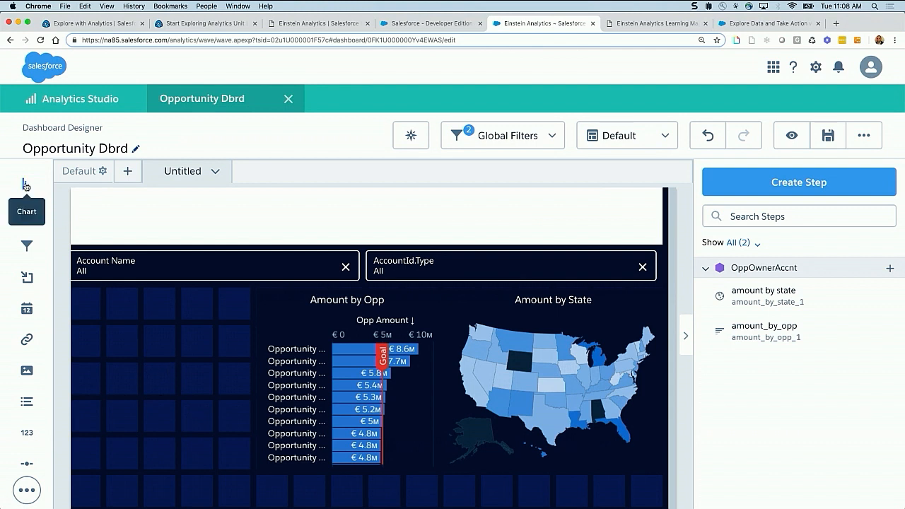
pyautogui.moveTo(25, 186); pyautogui.dragTo(95, 376)
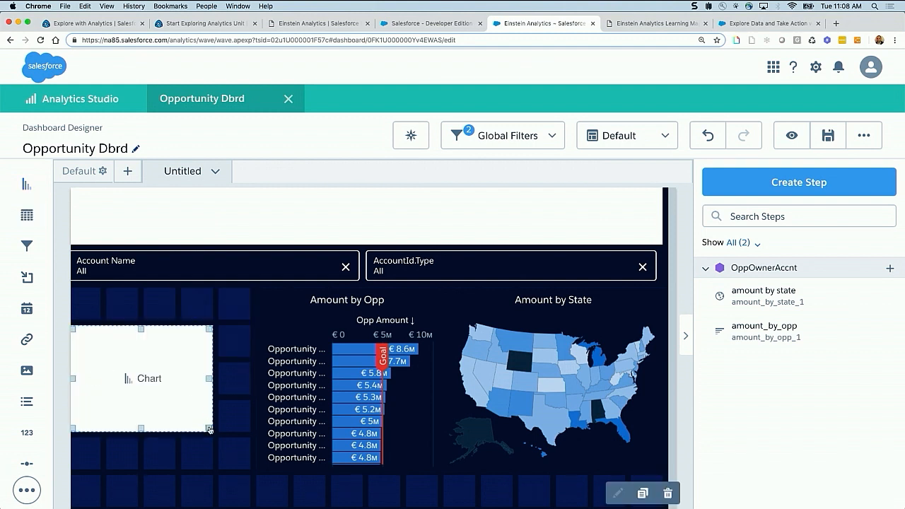
pyautogui.moveTo(214, 432); pyautogui.dragTo(229, 446)
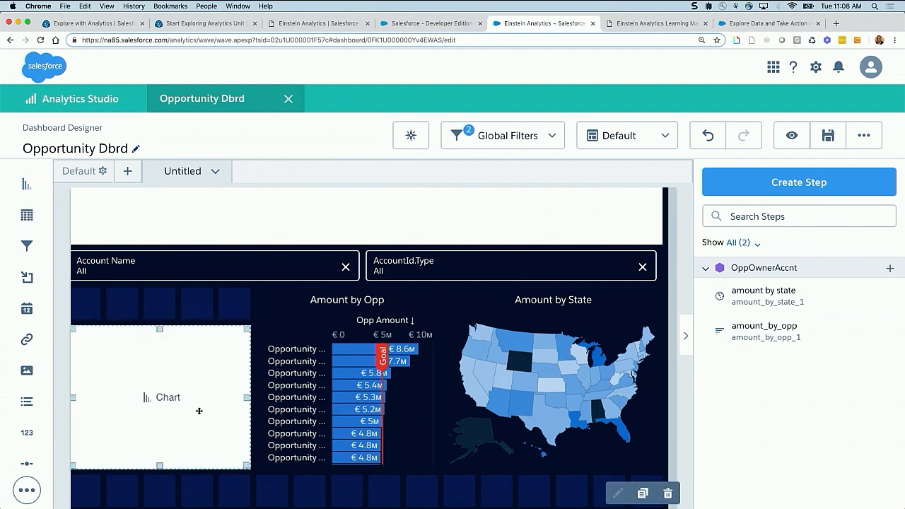
# Step: Create a step for the new chart named CurQtr_Amount, with Sum of Amount as the bar length and no grouping
pyautogui.click(158, 397)
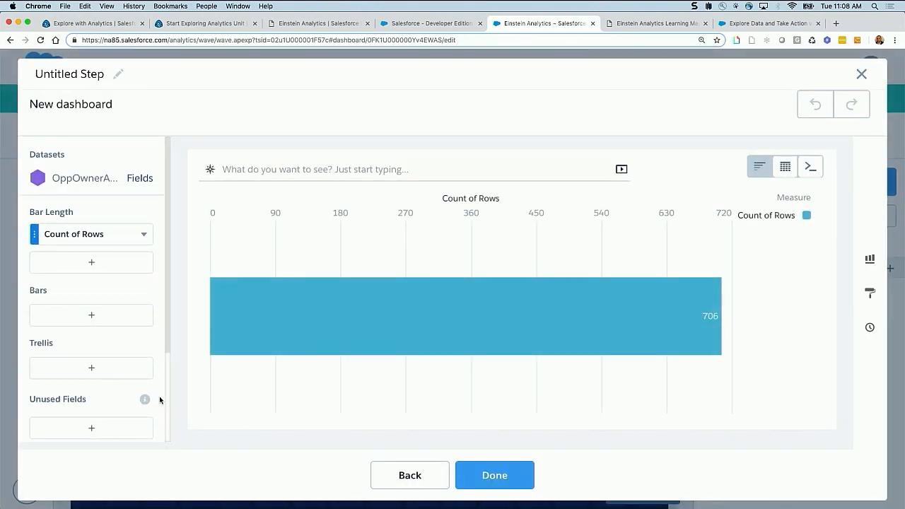
pyautogui.click(70, 74)
pyautogui.write('CurQtr_')
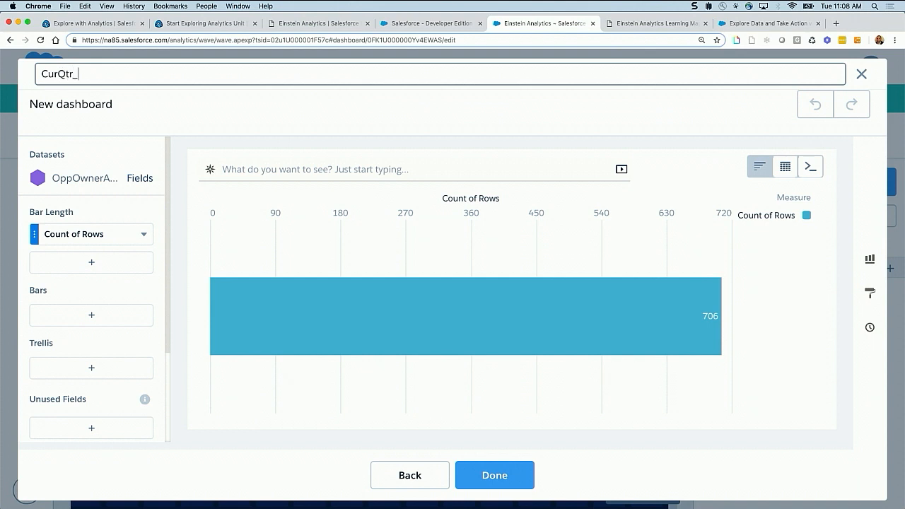
pyautogui.write('Amount')
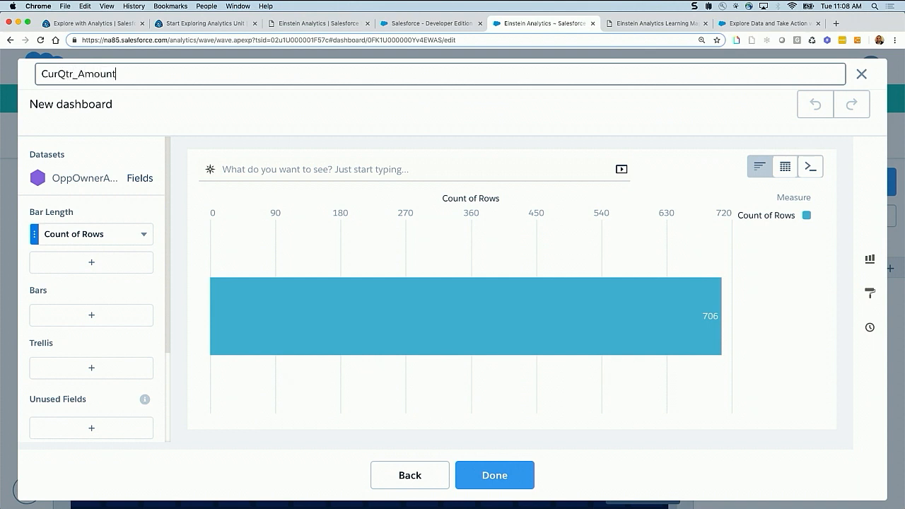
pyautogui.click(89, 236)
pyautogui.click(171, 260)
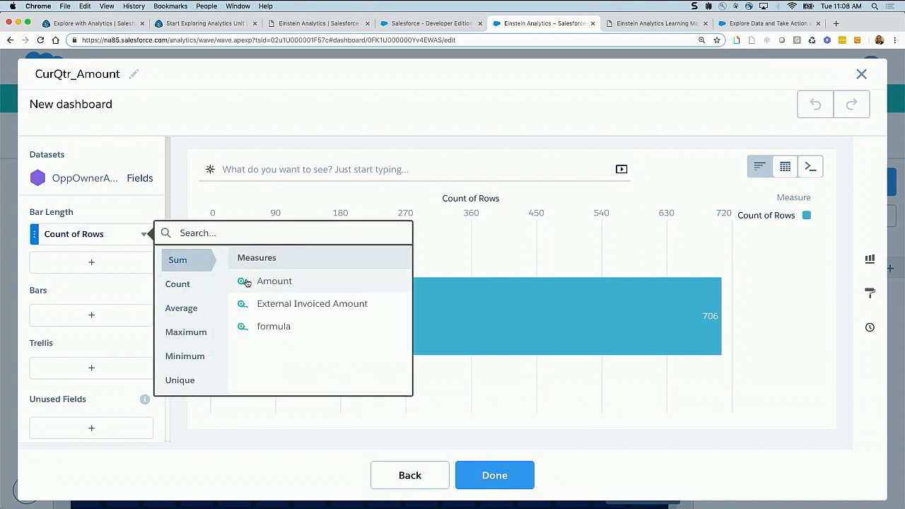
pyautogui.click(263, 281)
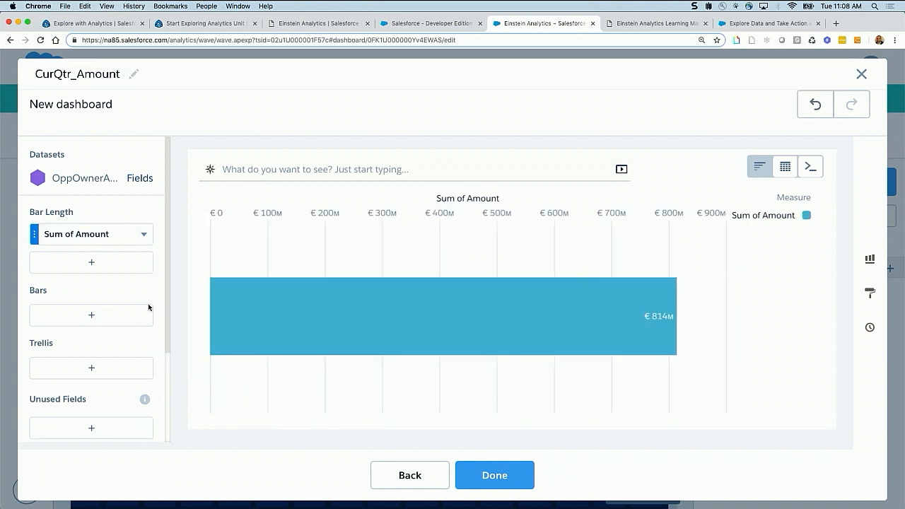
pyautogui.click(91, 314)
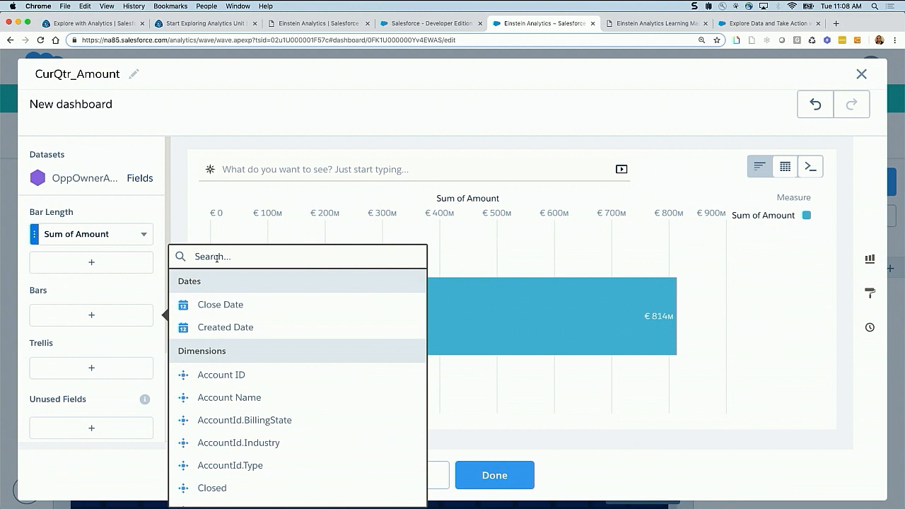
pyautogui.click(176, 209)
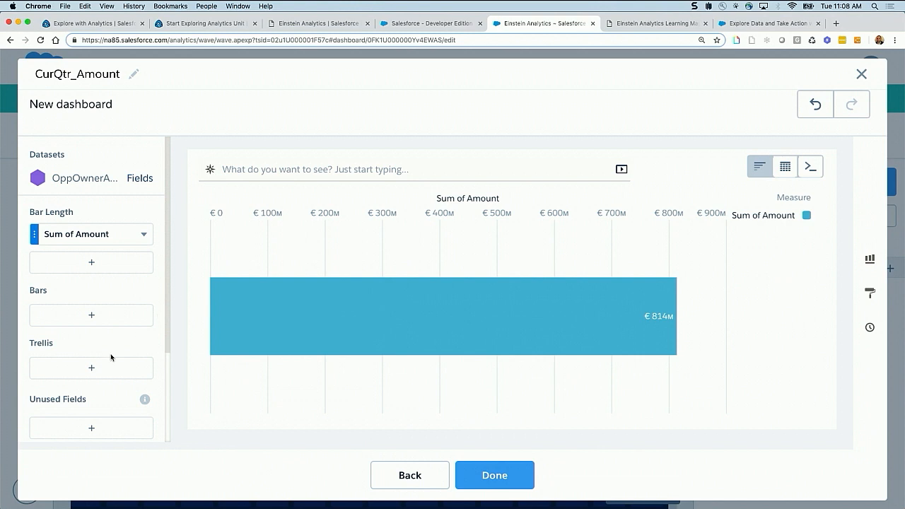
# Step: Start a Close Date filter for the CurQtr_Amount step and look through its preset fiscal and calendar periods
pyautogui.scroll(-3, 111, 357)
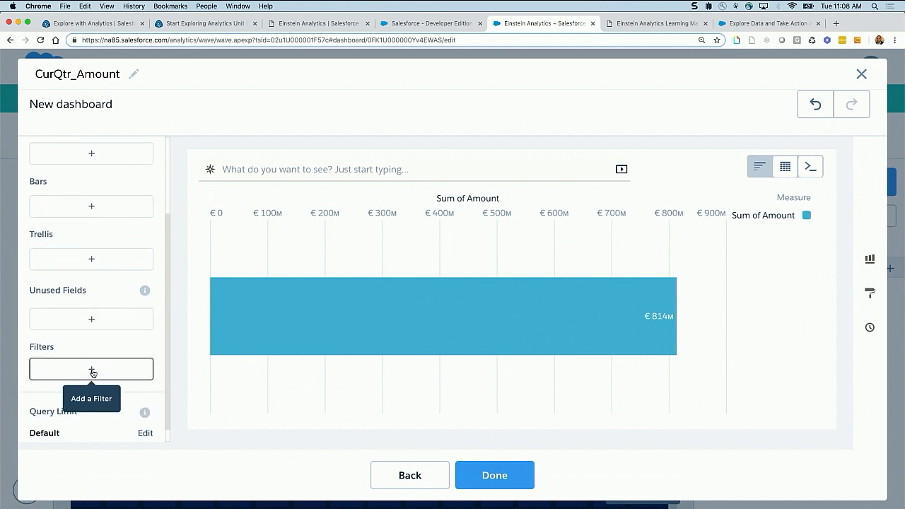
pyautogui.click(92, 373)
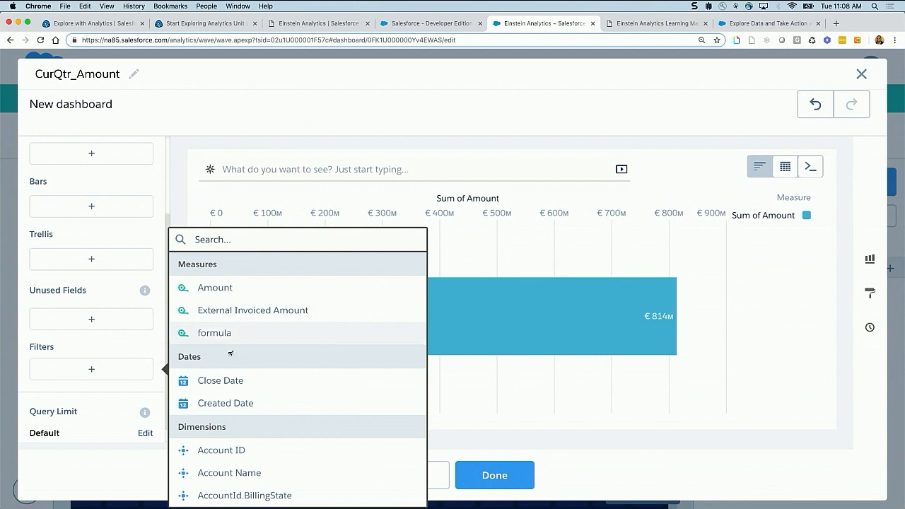
pyautogui.click(231, 380)
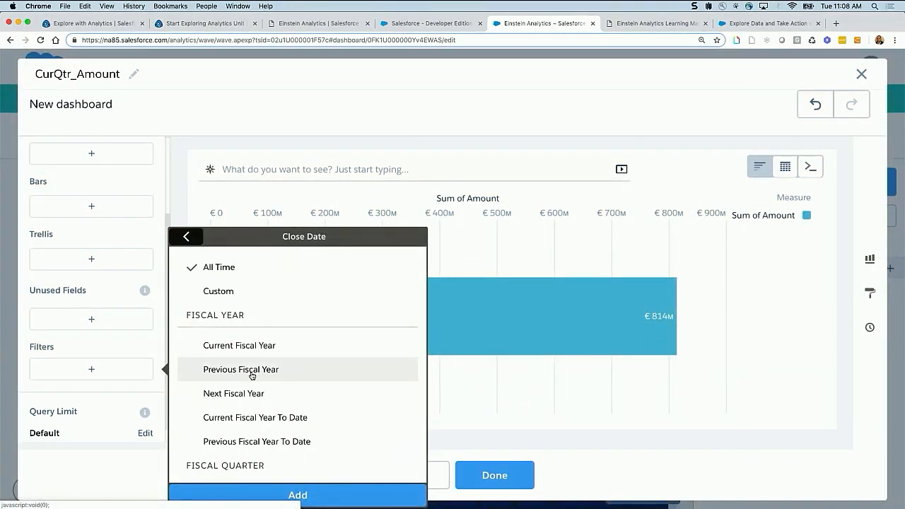
pyautogui.scroll(-3, 251, 375)
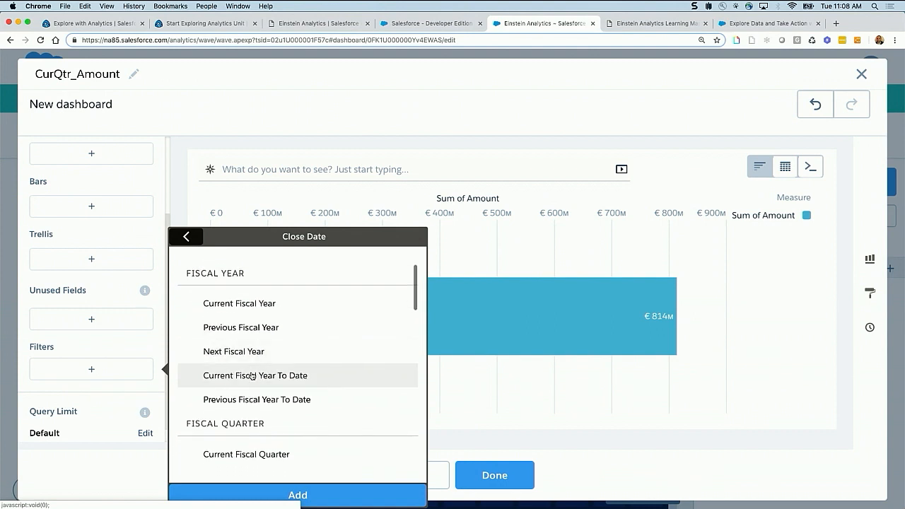
pyautogui.scroll(-5, 251, 375)
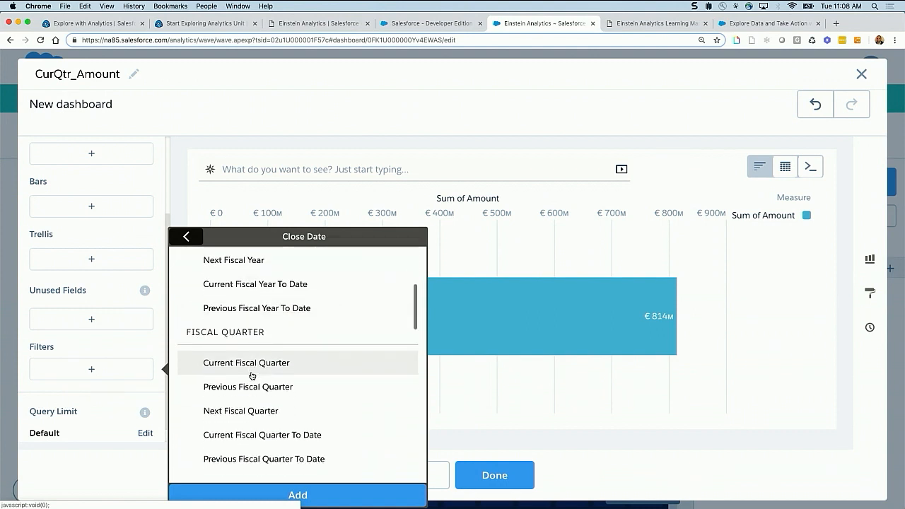
pyautogui.scroll(-6, 251, 375)
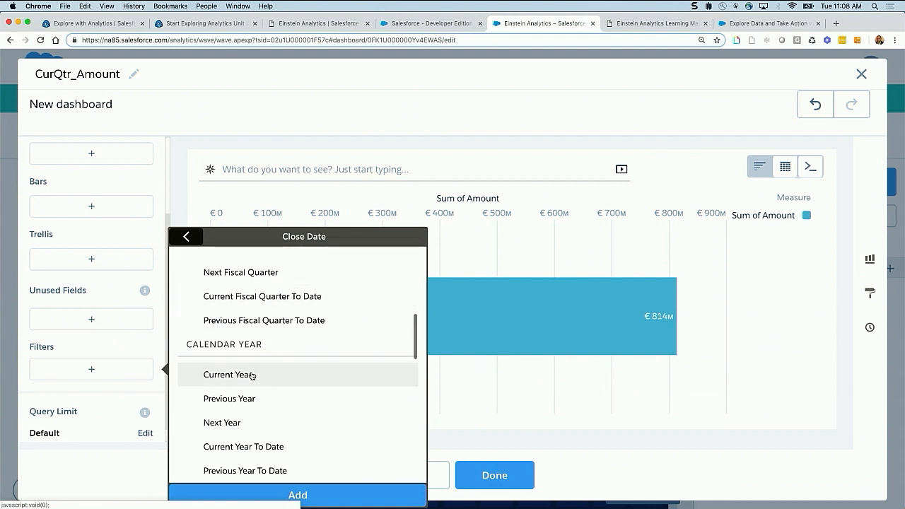
pyautogui.scroll(15, 251, 376)
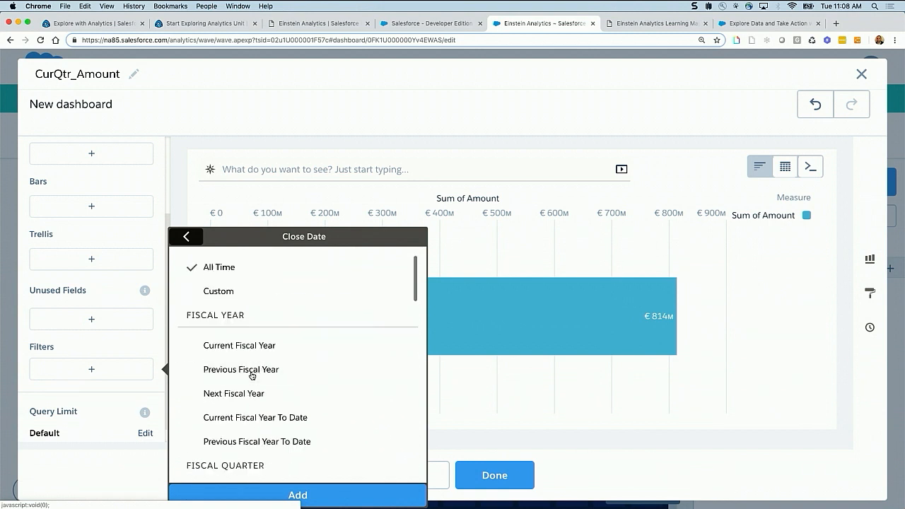
# Step: Look at the custom absolute and relative range options for Close Date and return to the preset periods
pyautogui.click(226, 292)
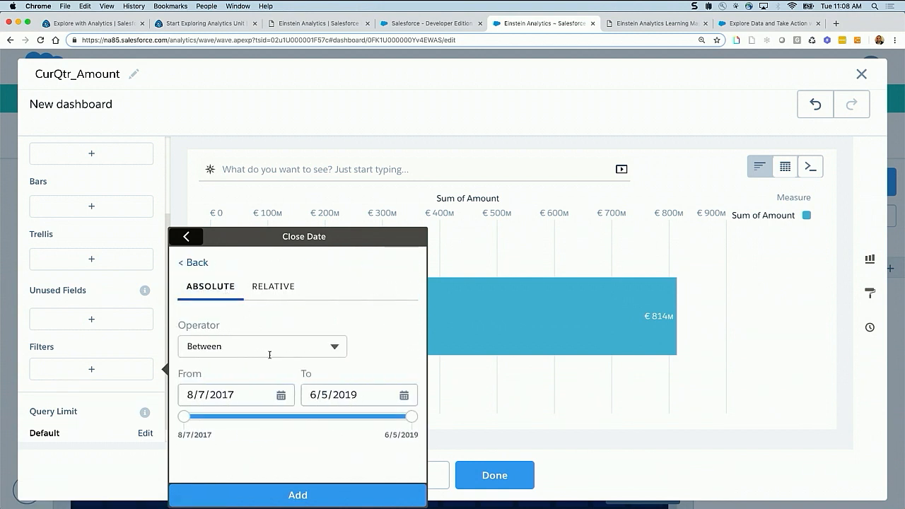
pyautogui.click(272, 288)
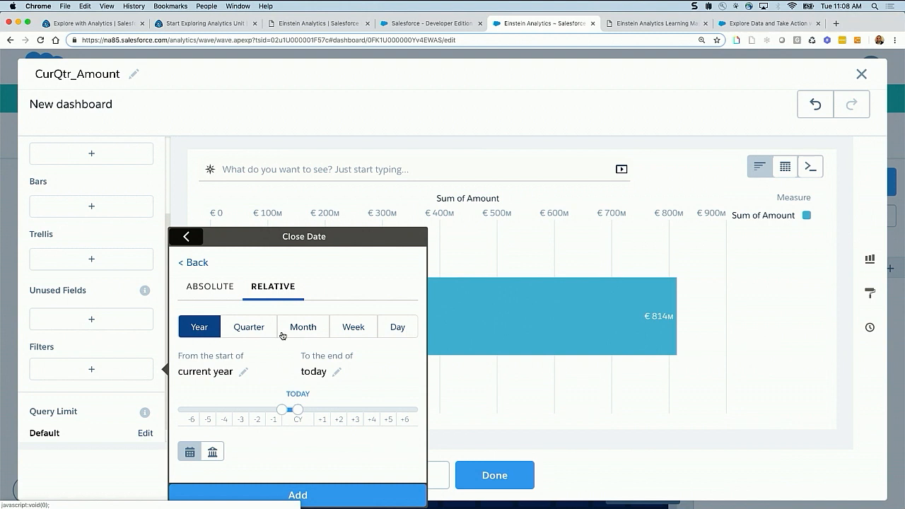
pyautogui.click(183, 266)
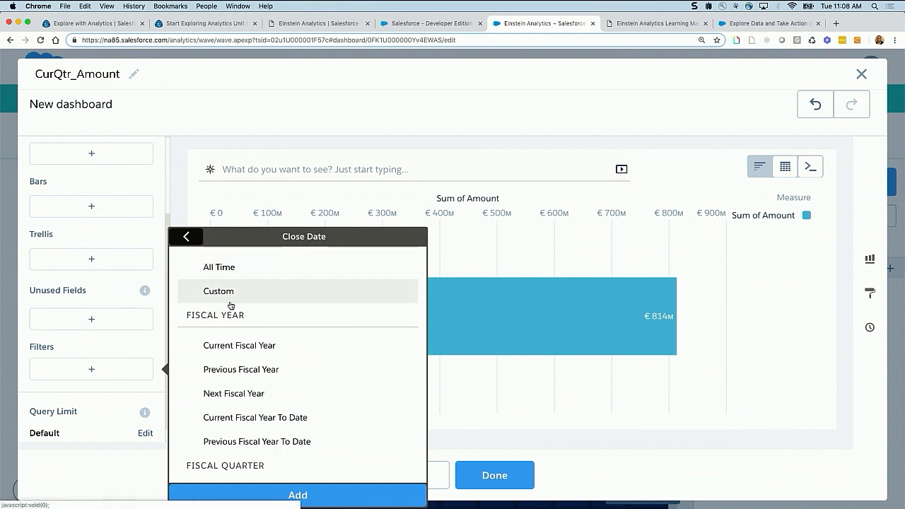
# Step: Filter Close Date to the calendar Current Quarter and finish the step so it fills the new chart widget
pyautogui.scroll(-5, 212, 367)
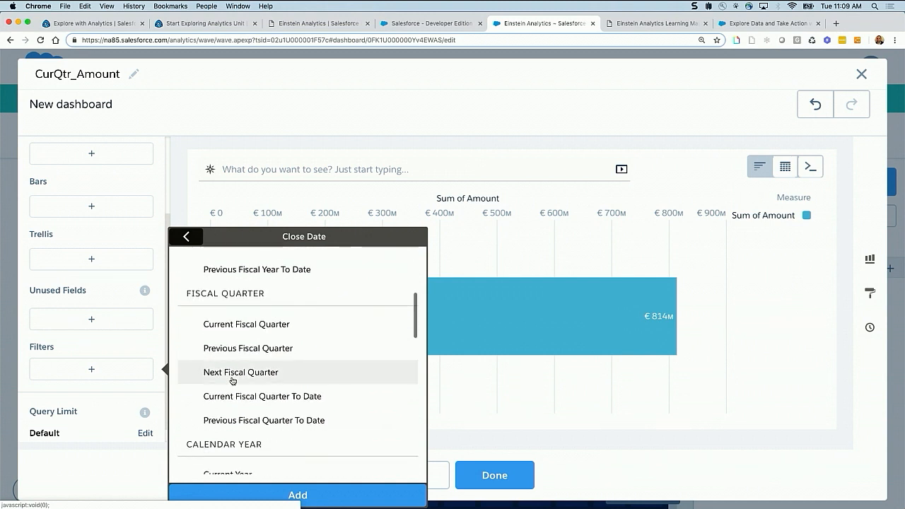
pyautogui.scroll(-3, 232, 382)
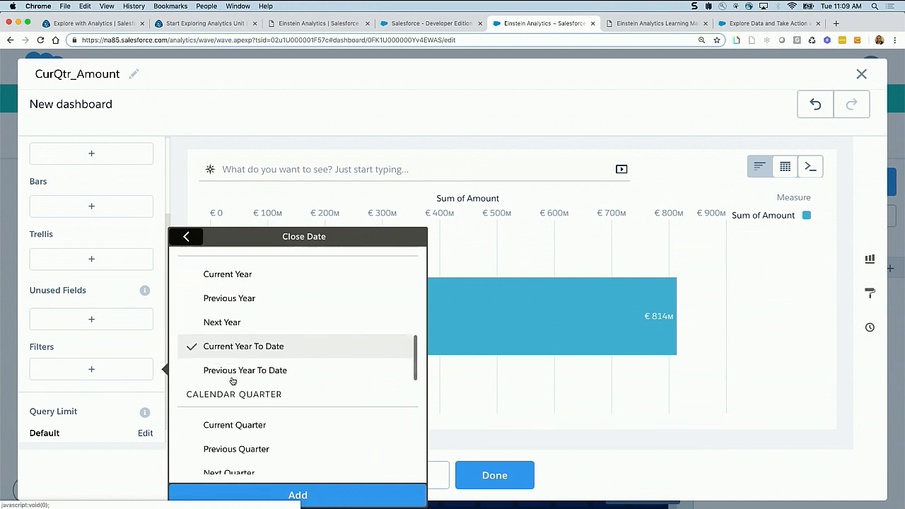
pyautogui.click(224, 380)
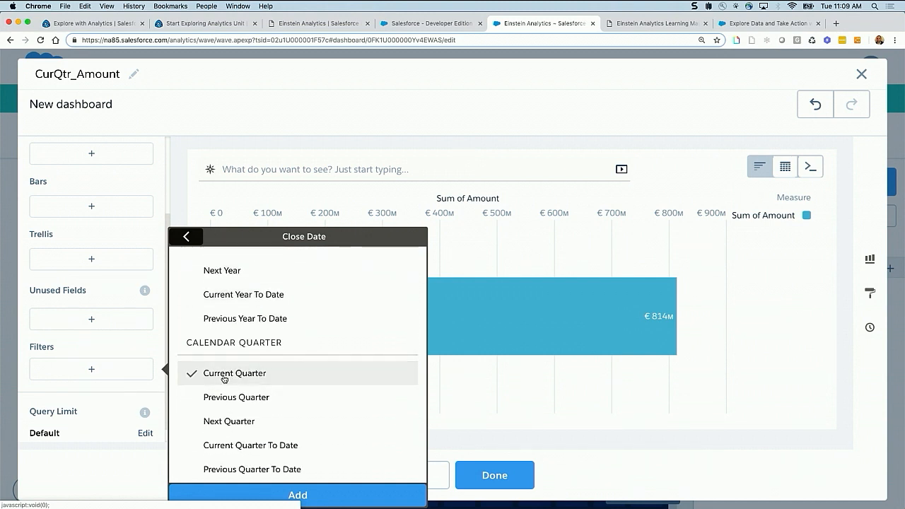
pyautogui.click(309, 496)
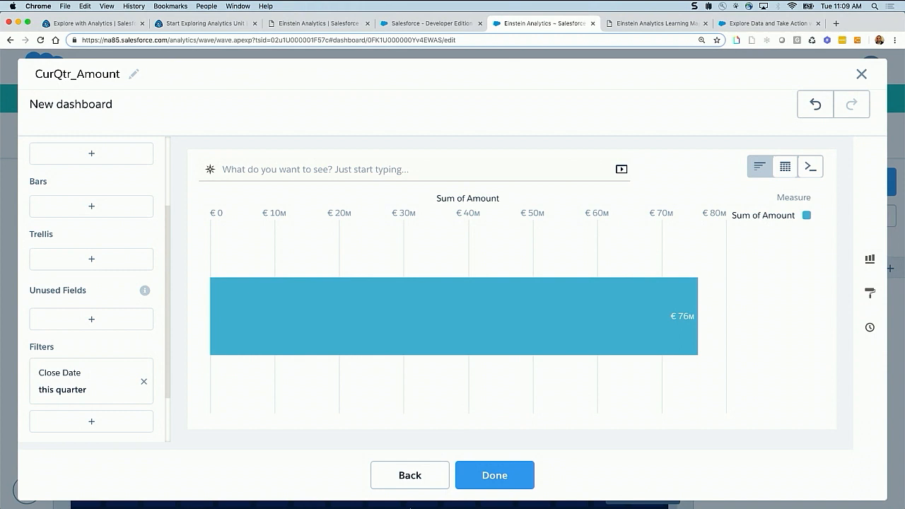
pyautogui.click(494, 476)
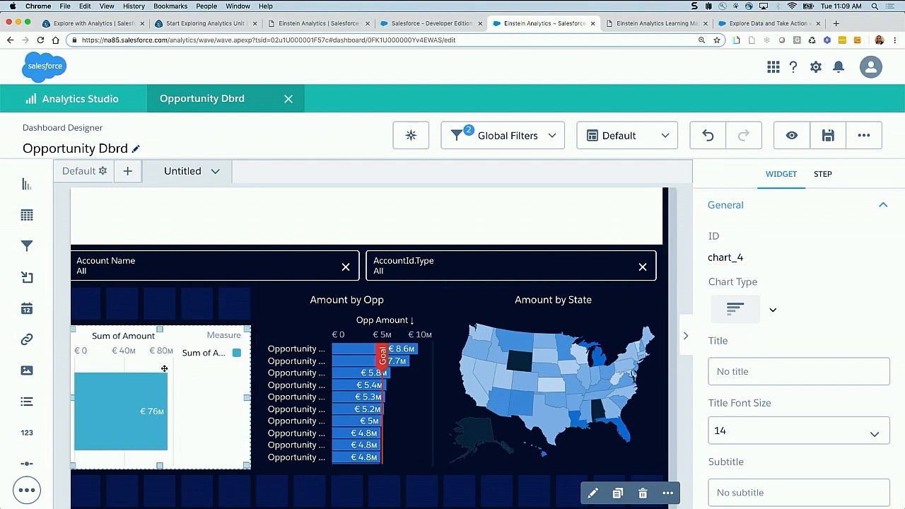
# Step: Examine the ways to open the CurQtr_Amount step for editing, from its chart widget and from the list of steps
pyautogui.doubleClick(154, 374)
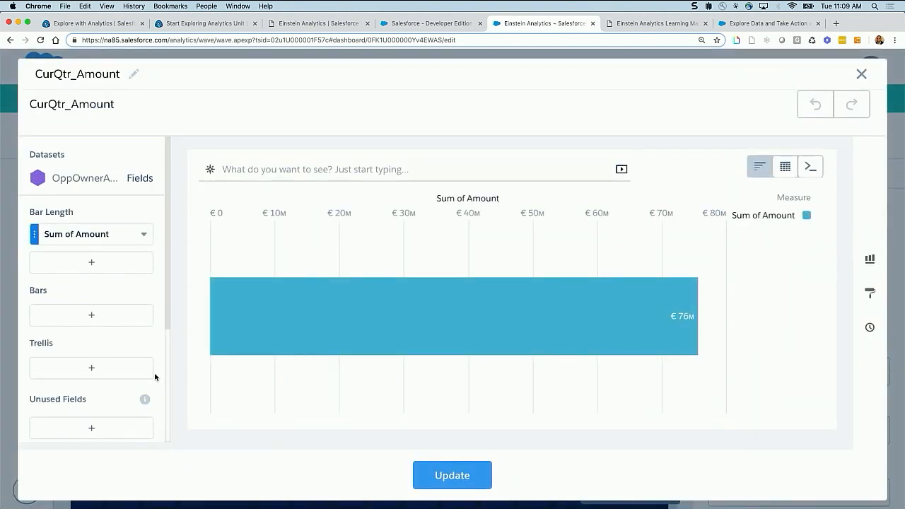
pyautogui.click(861, 75)
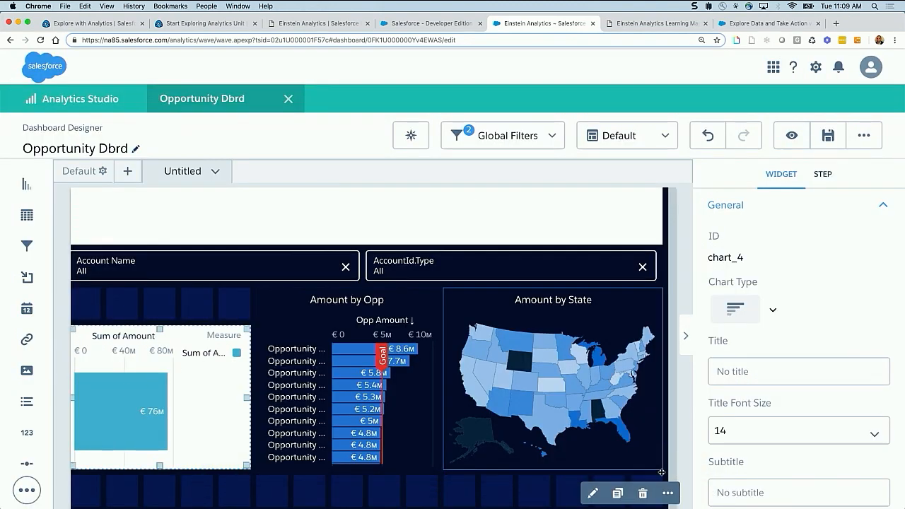
pyautogui.click(667, 492)
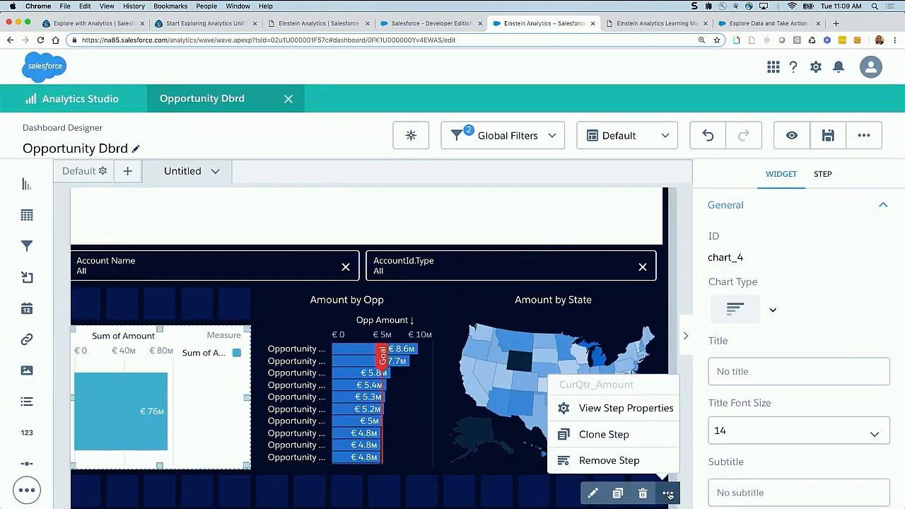
pyautogui.click(594, 492)
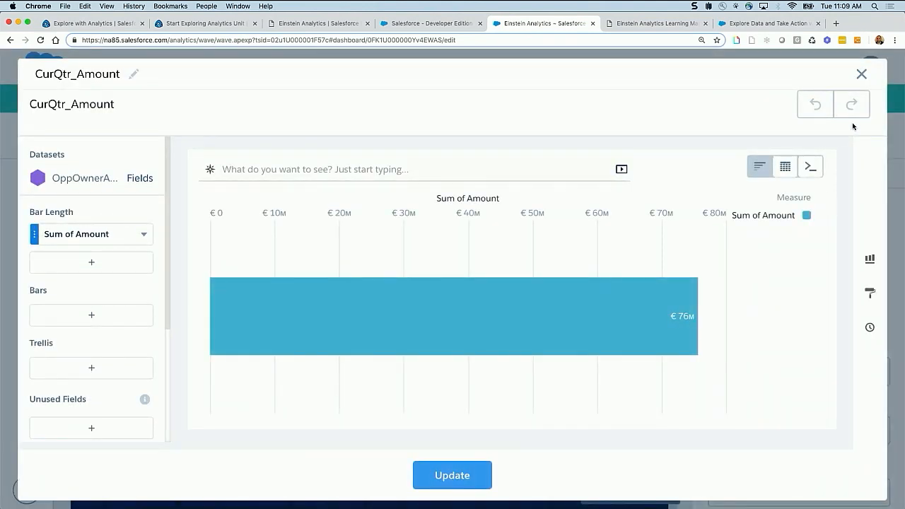
pyautogui.click(861, 74)
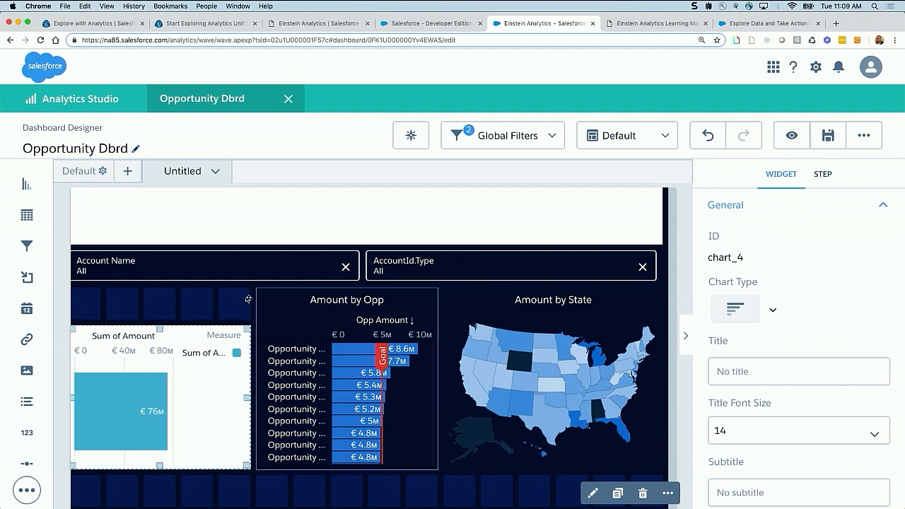
pyautogui.click(217, 303)
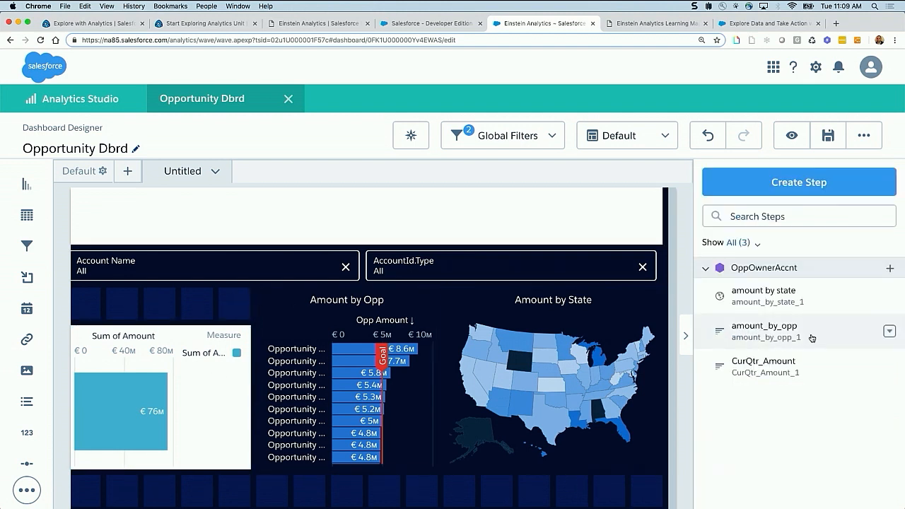
pyautogui.click(889, 366)
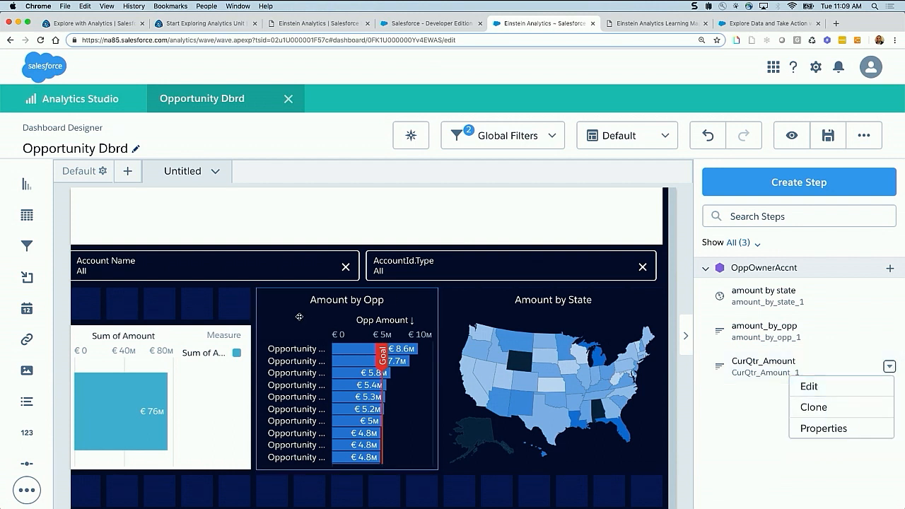
# Step: Edit the CurQtr_Amount chart to use the suggested gauge chart type and update the widget on the dashboard
pyautogui.click(182, 380)
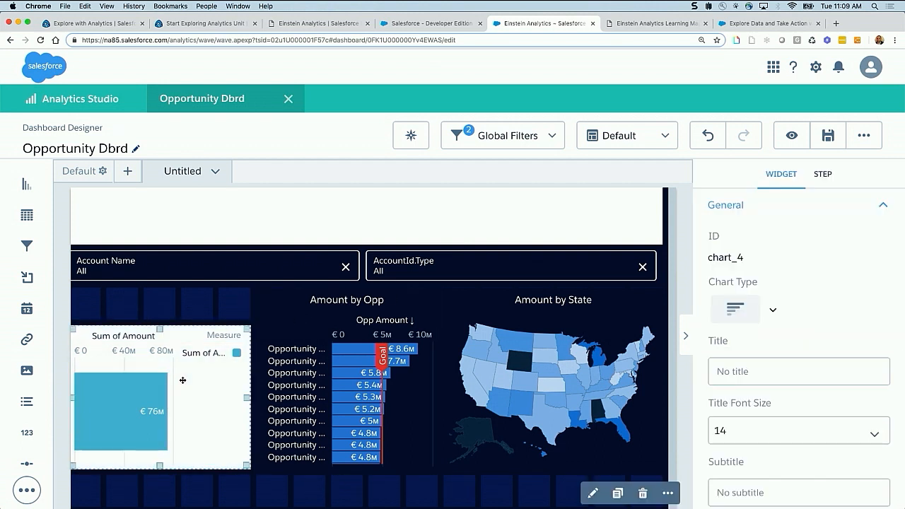
pyautogui.doubleClick(182, 380)
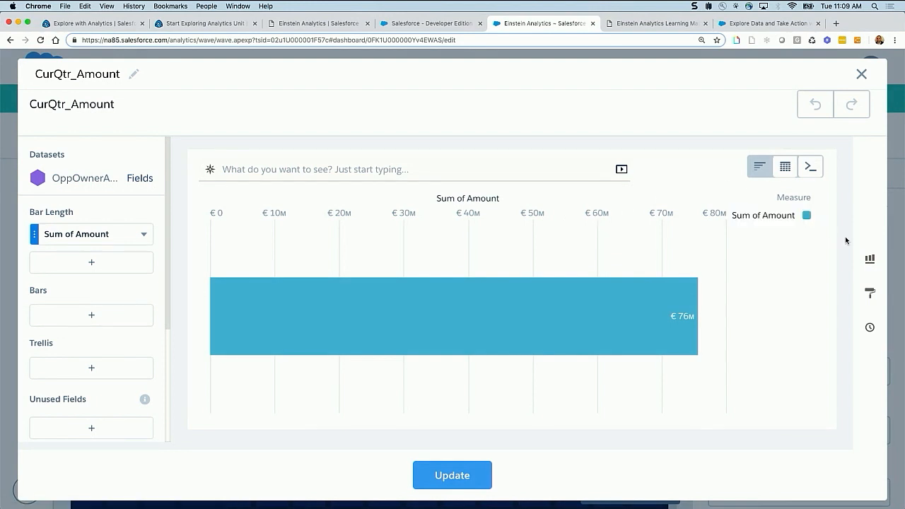
pyautogui.click(870, 259)
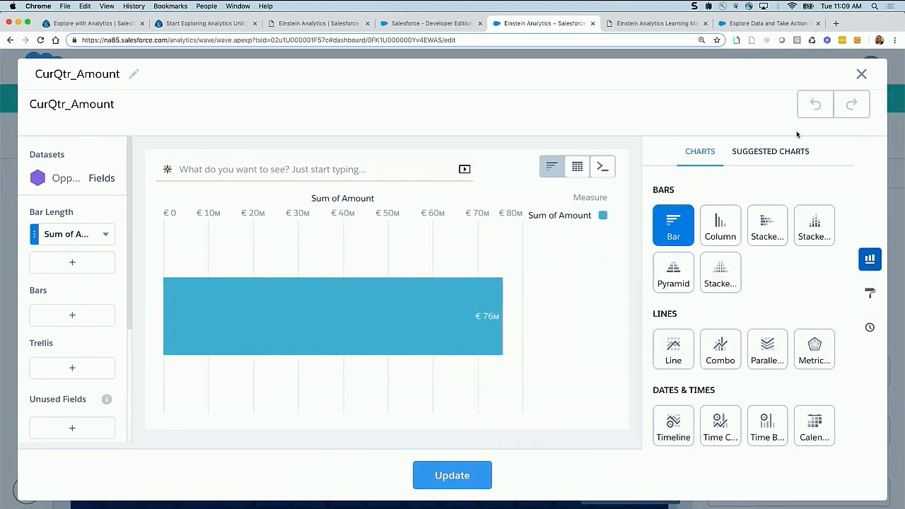
pyautogui.click(786, 152)
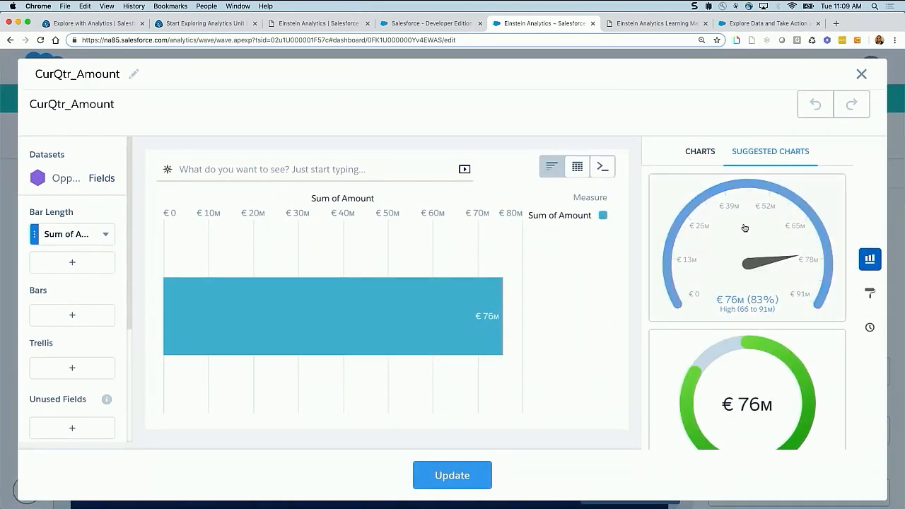
pyautogui.click(737, 222)
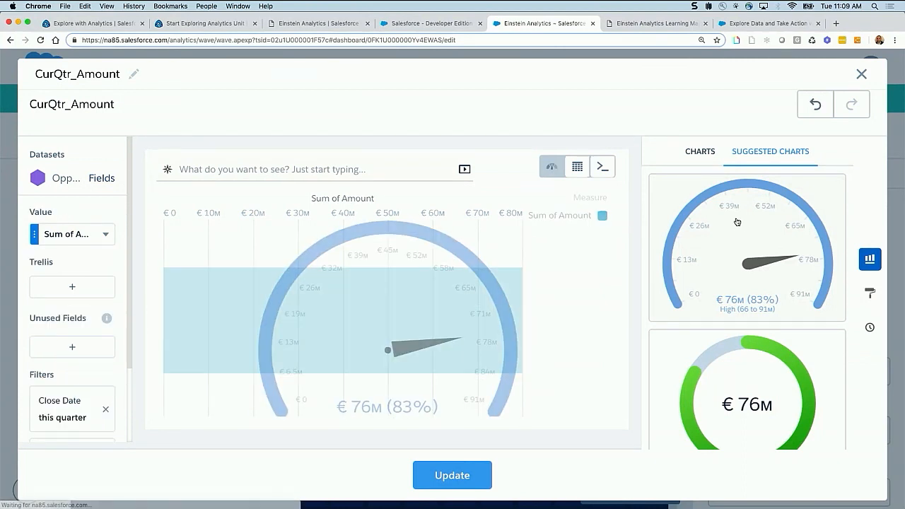
pyautogui.click(462, 476)
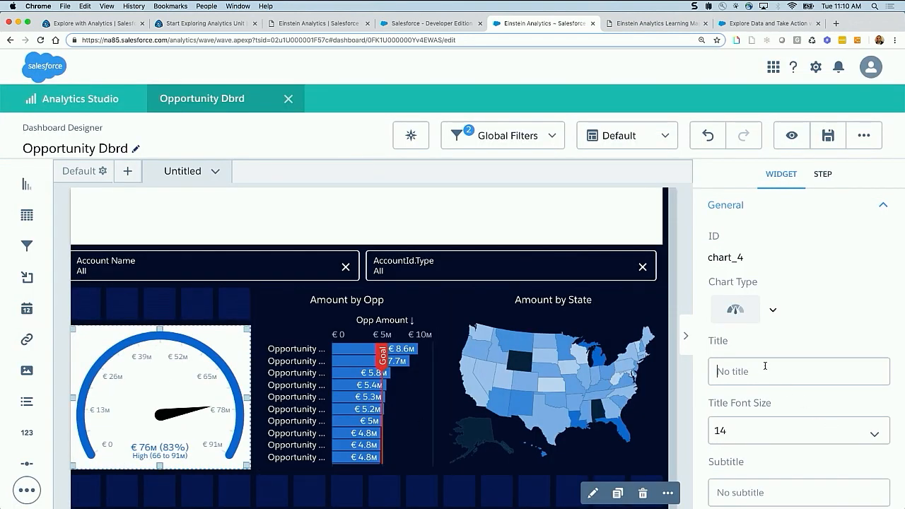
# Step: Title the gauge chart Cur Qtr Amount and set its theme to Dark
pyautogui.write('Cur')
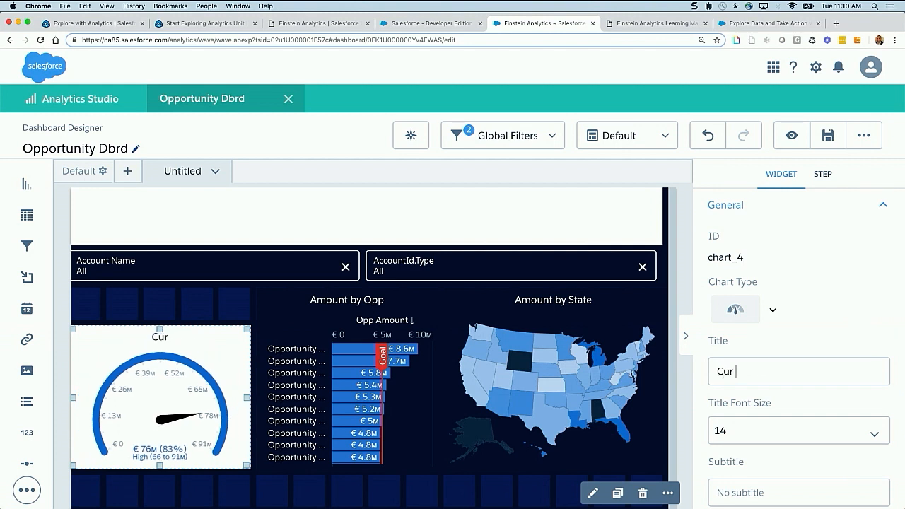
pyautogui.write(' Qtr Amount')
pyautogui.scroll(-5, 813, 396)
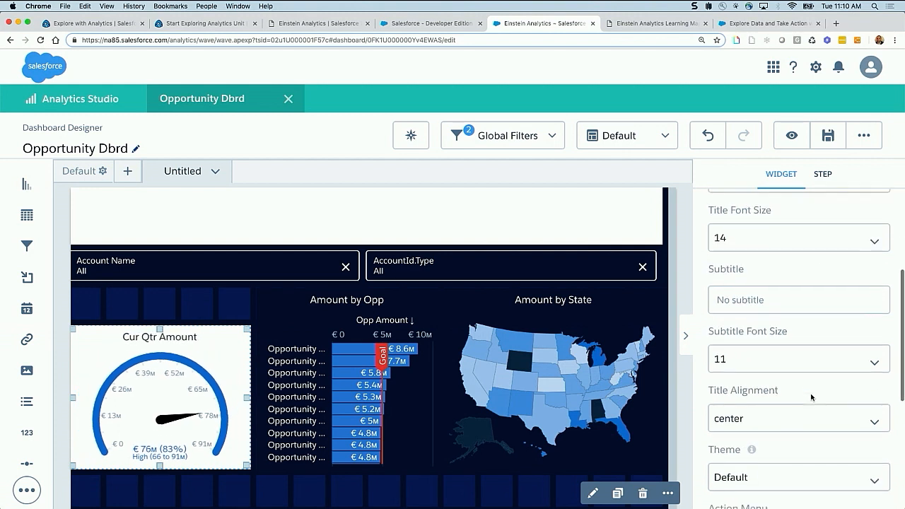
pyautogui.scroll(-2, 811, 398)
pyautogui.click(740, 300)
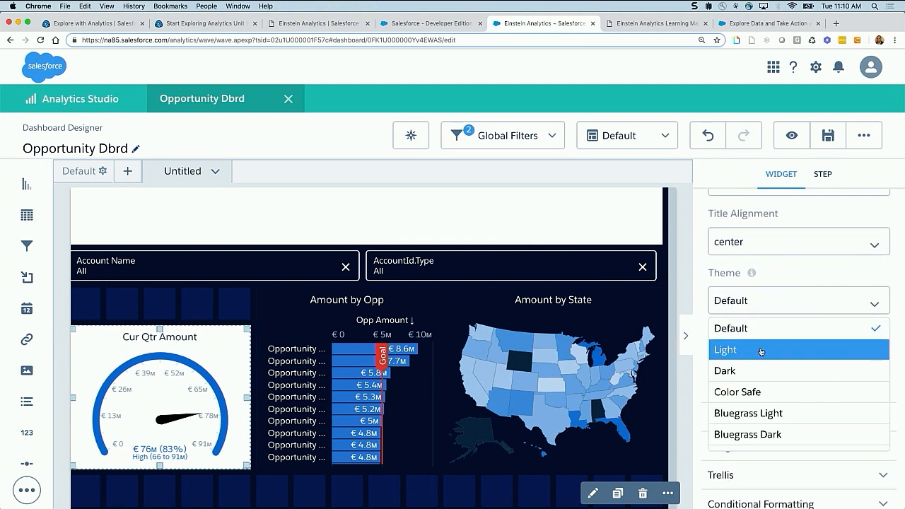
pyautogui.click(758, 369)
# Step: Open the background color choices in the gauge chart's widget style
pyautogui.scroll(-3, 768, 402)
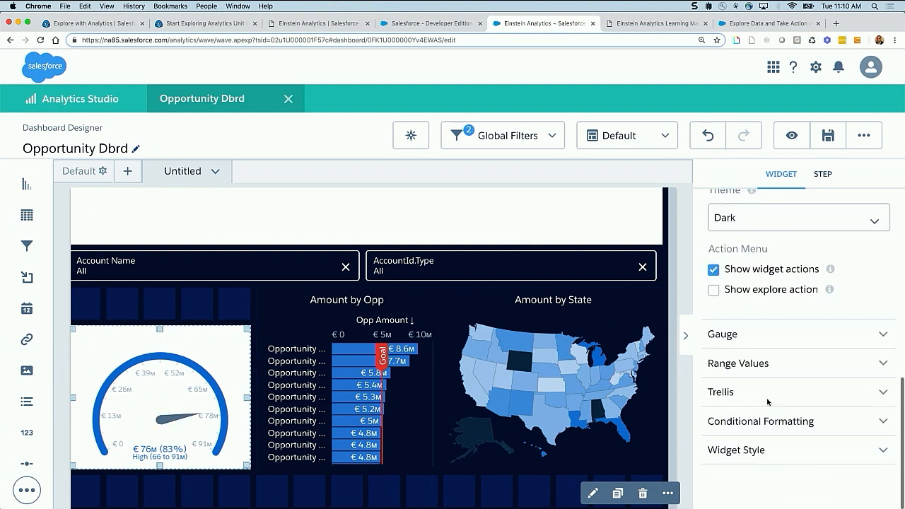
pyautogui.click(748, 458)
pyautogui.scroll(-3, 749, 459)
pyautogui.click(726, 448)
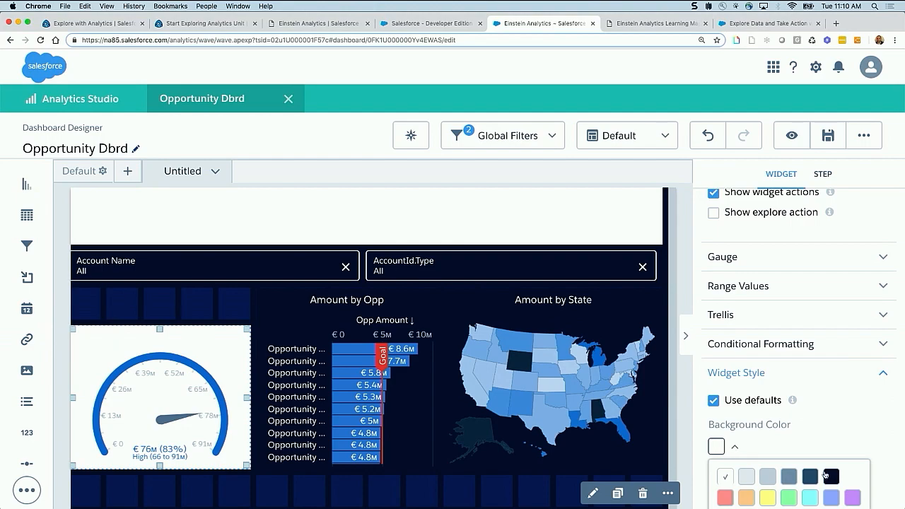